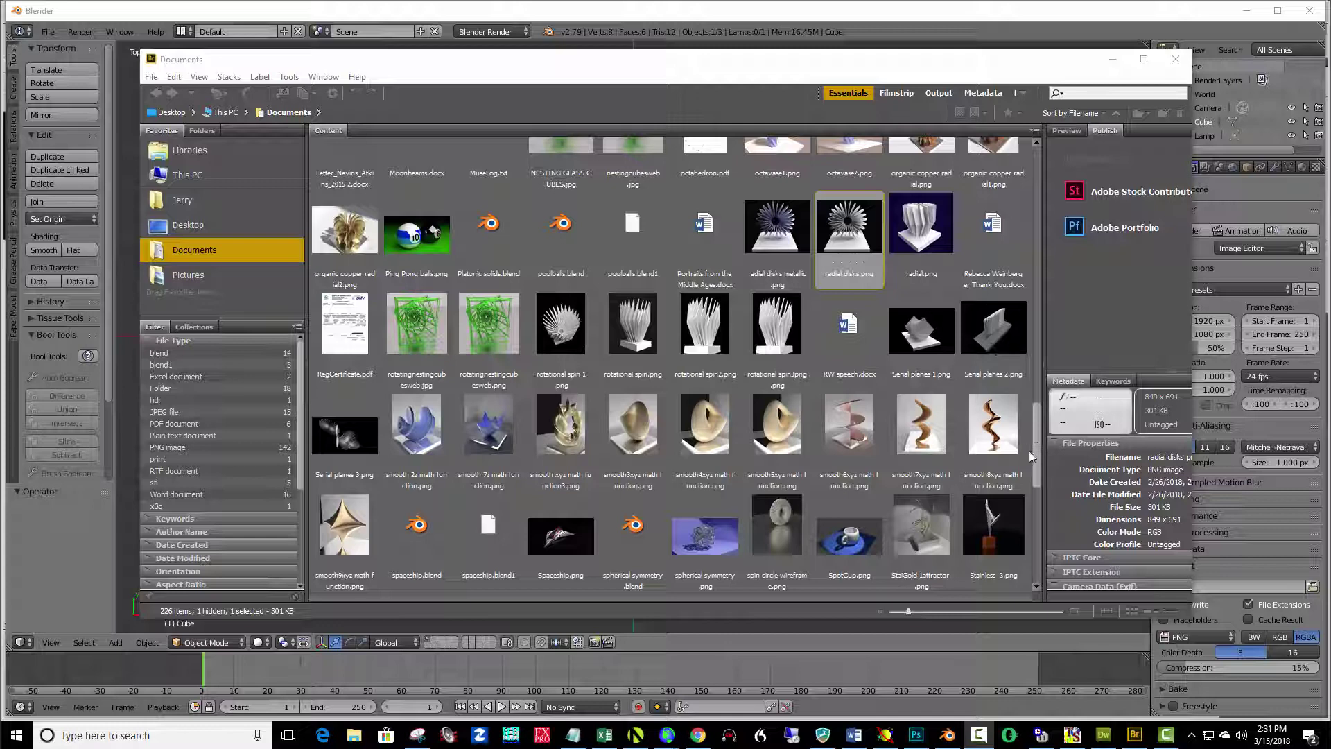
Step: Open the Serial planes 1.png thumbnail from Bridge in Photoshop
{"action": "left_click_drag", "start_coordinate": [1034, 460], "coordinate": [1032, 446]}
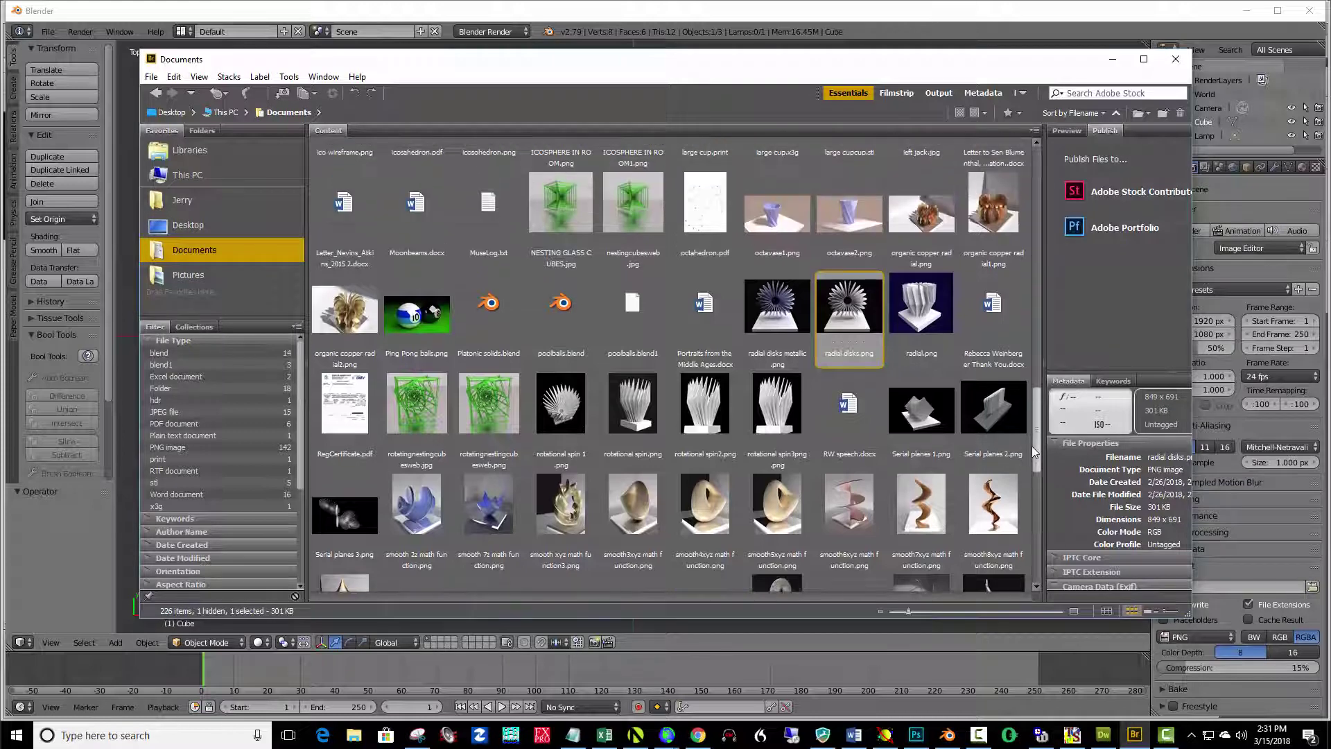
{"action": "left_click", "coordinate": [922, 414]}
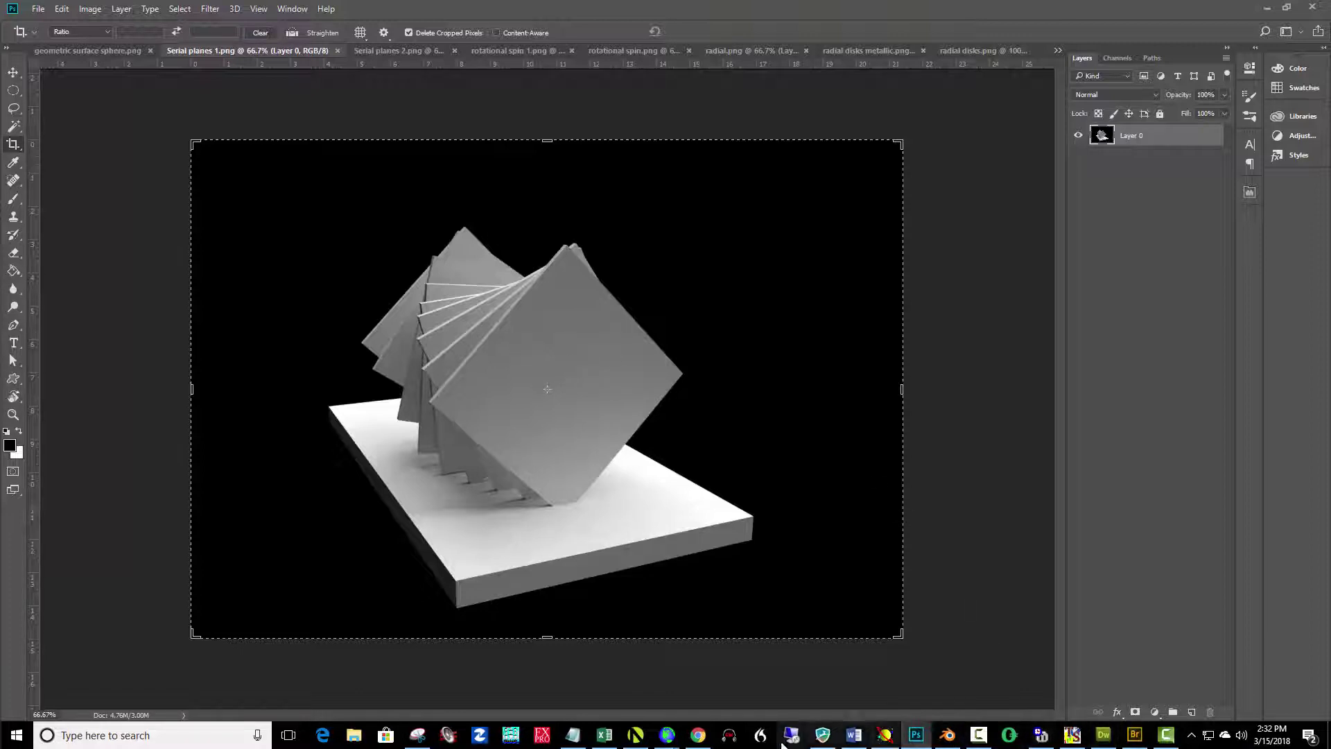
Step: Open Serial planes 2.png from Bridge, then view the radial disks metallic and rotational spin 1 images
{"action": "left_click", "coordinate": [354, 736]}
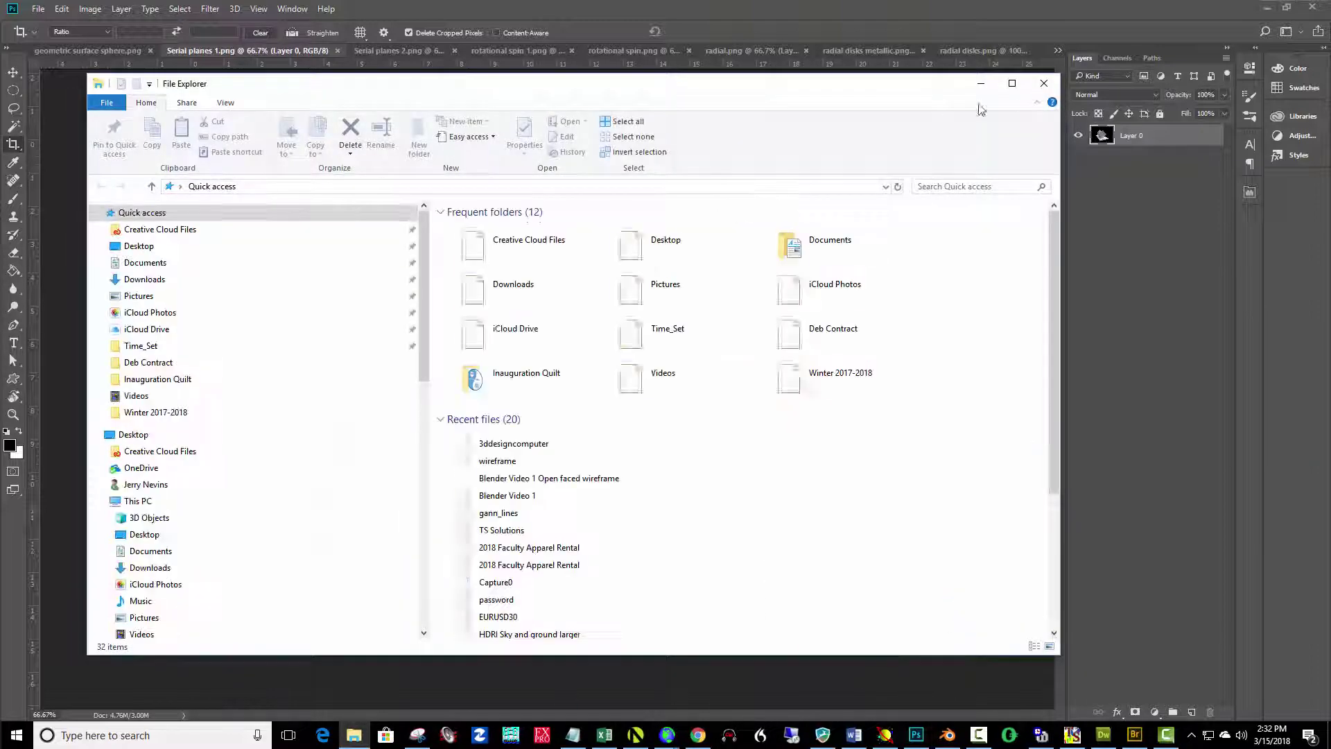
{"action": "left_click", "coordinate": [1043, 83]}
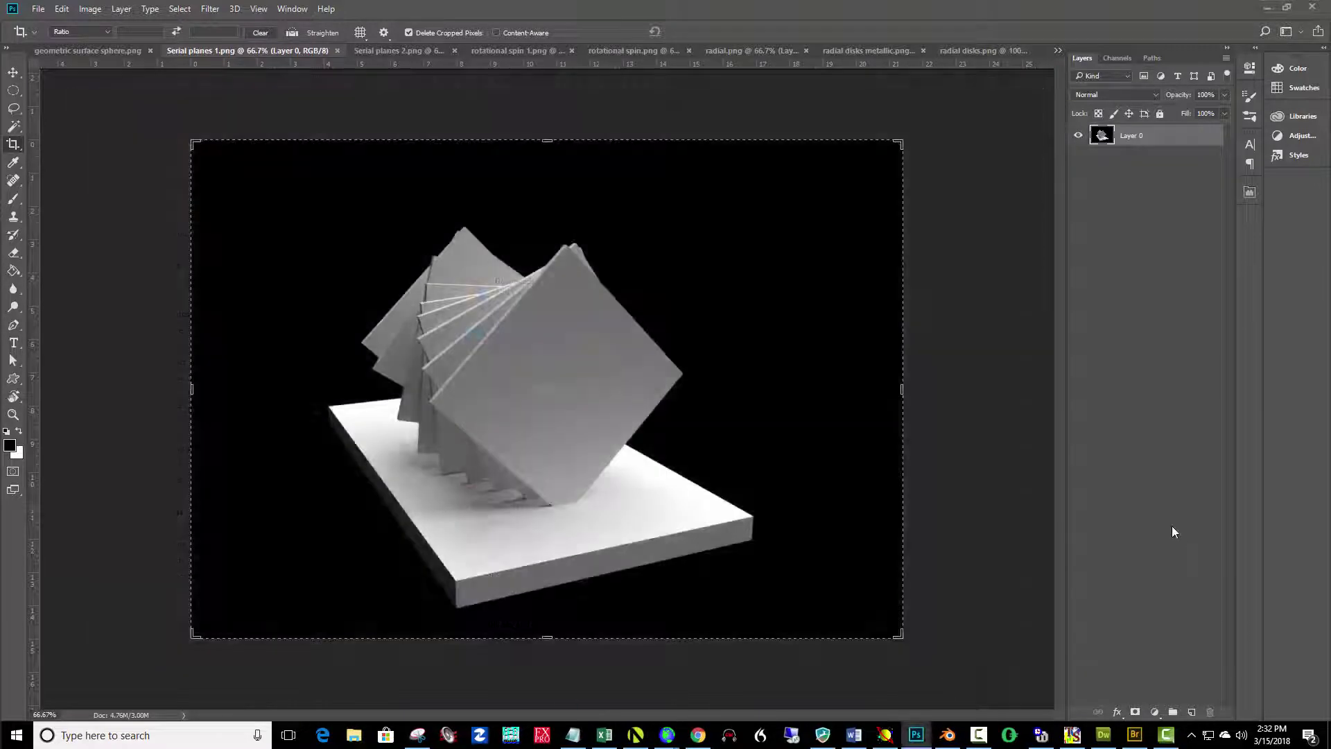
{"action": "left_click", "coordinate": [1135, 736]}
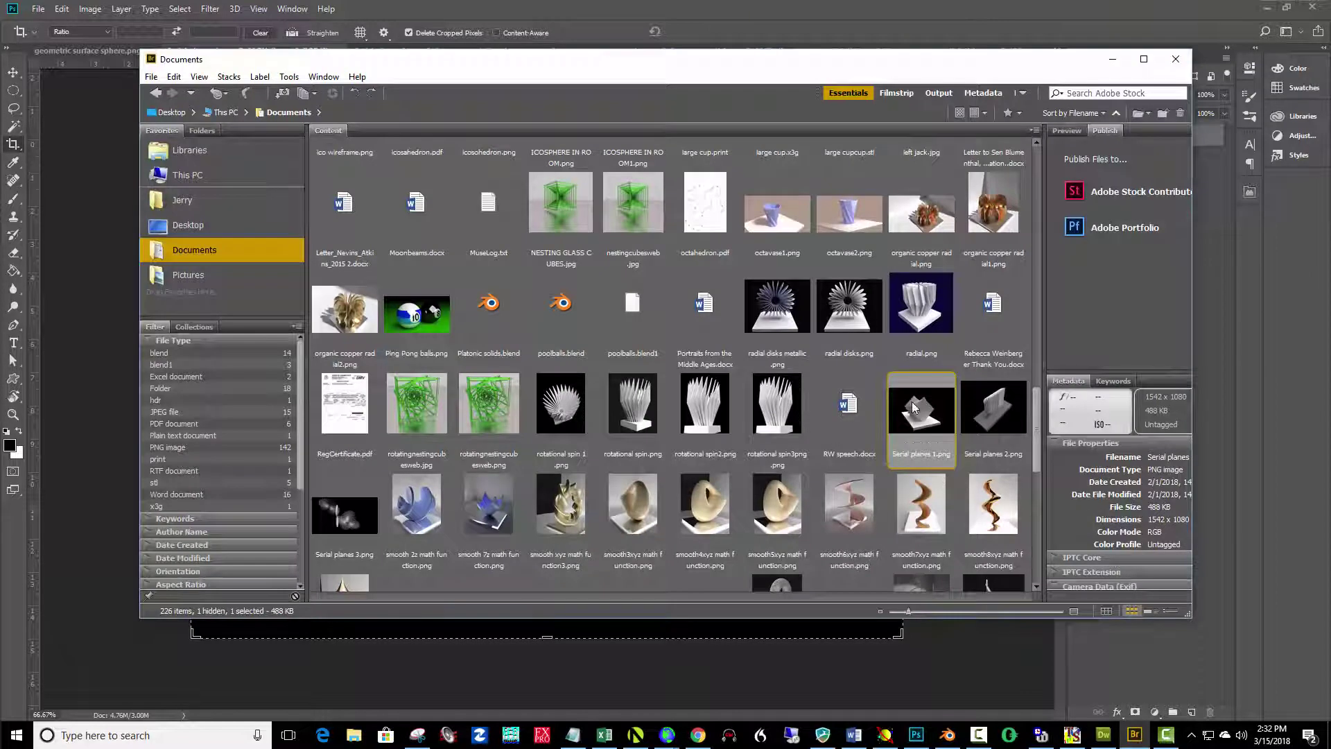
{"action": "double_click", "coordinate": [989, 405]}
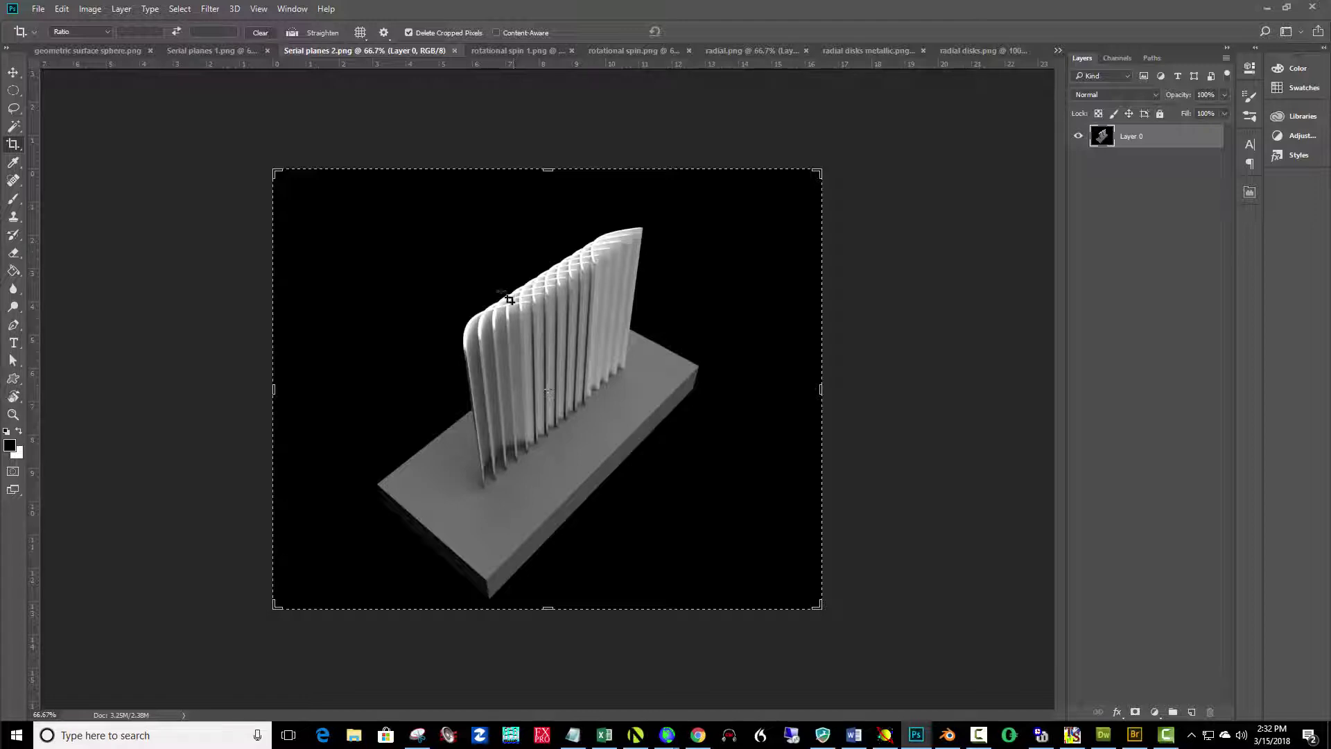
{"action": "left_click", "coordinate": [838, 50]}
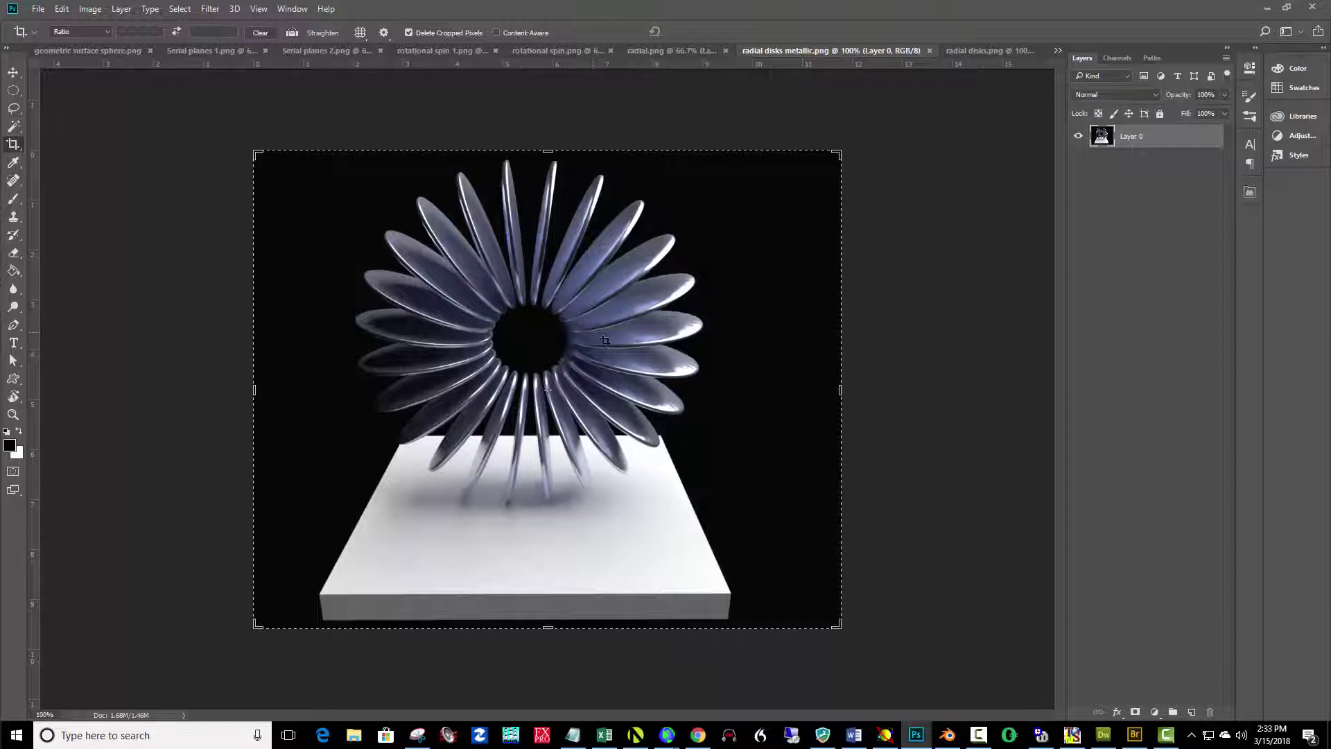
{"action": "left_click", "coordinate": [447, 50]}
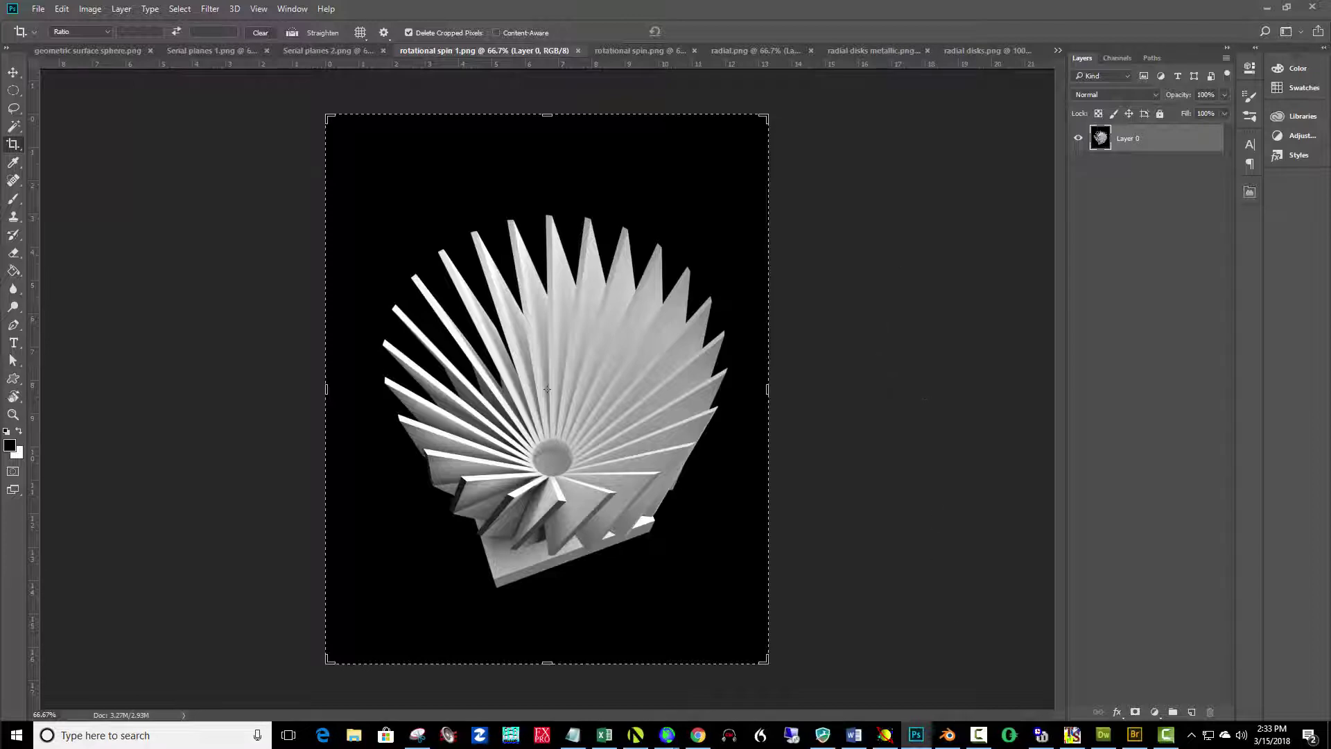
Step: Switch to Blender and reload the start-up file for a fresh default scene
{"action": "left_click", "coordinate": [948, 735]}
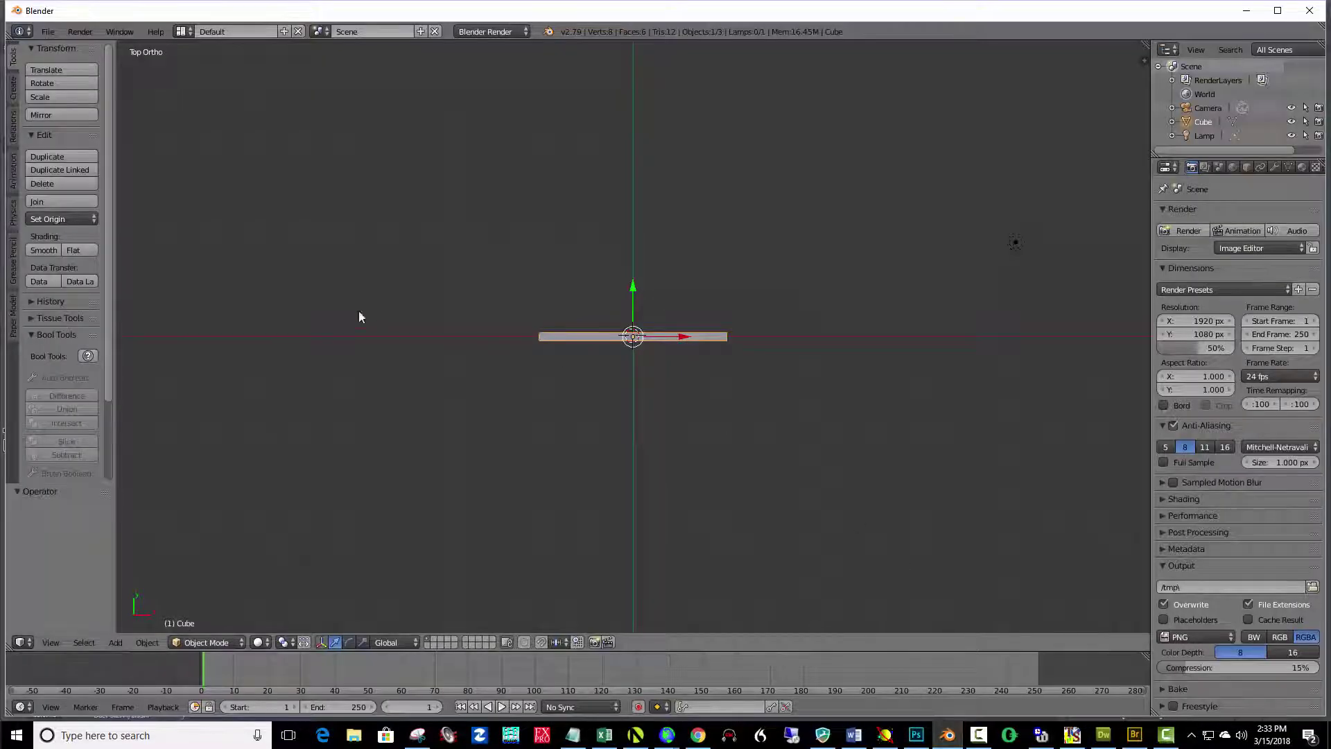
{"action": "left_click", "coordinate": [53, 31]}
{"action": "left_click", "coordinate": [65, 50]}
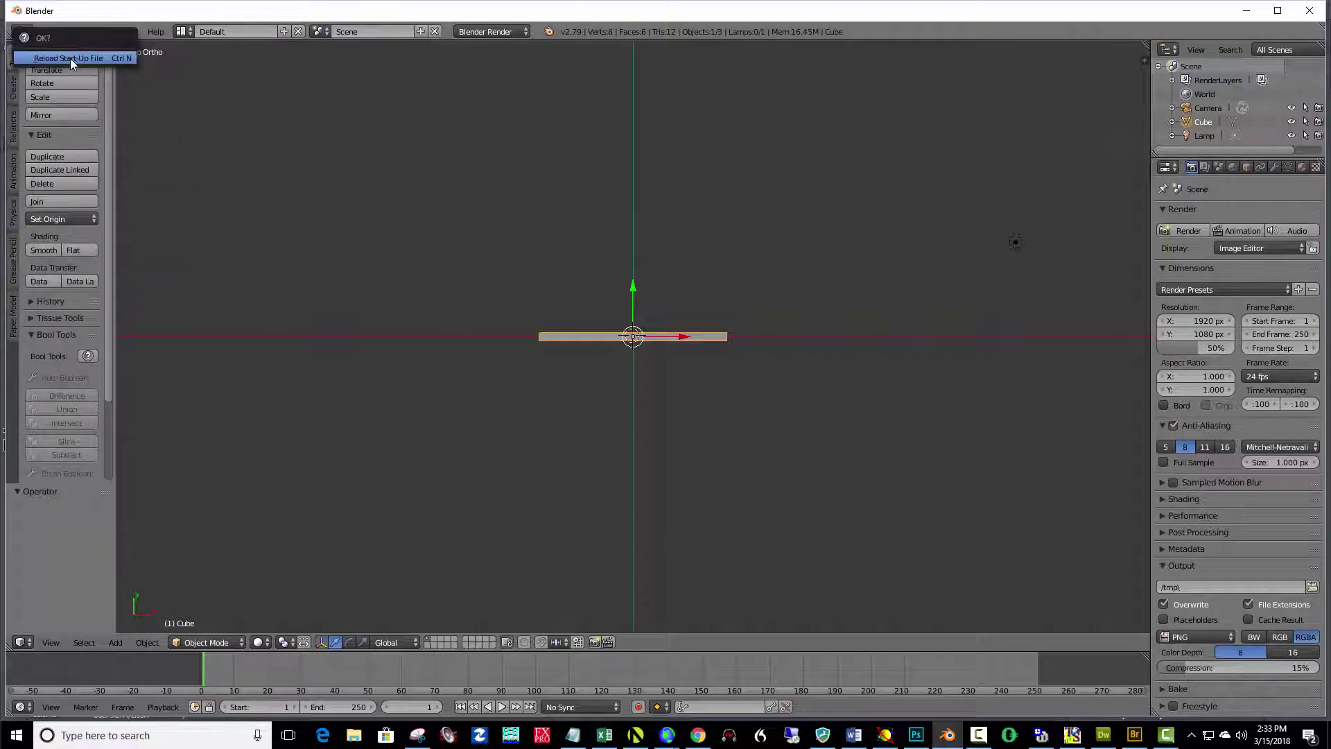
{"action": "left_click", "coordinate": [69, 58]}
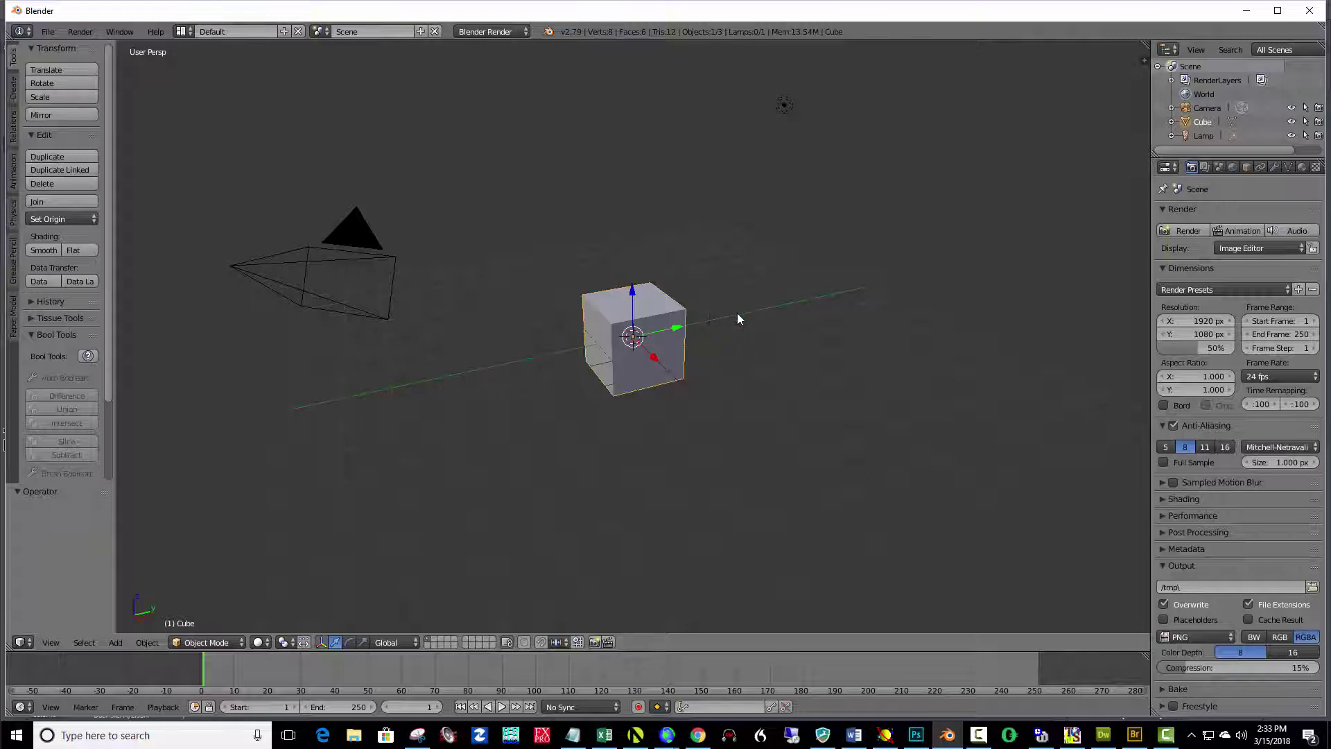
Step: Scale the cube to 0.04 along Y to make a thin upright plate
{"action": "key", "text": "s"}
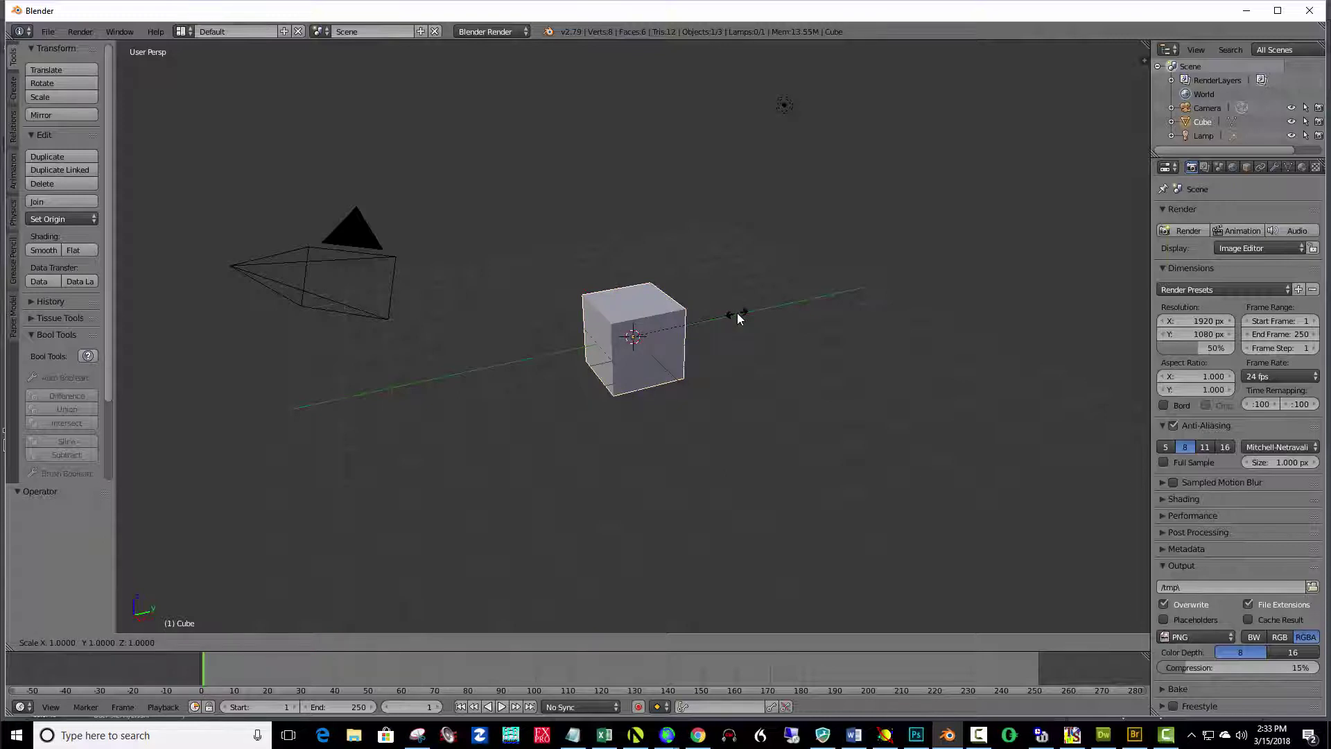
{"action": "key", "text": "y"}
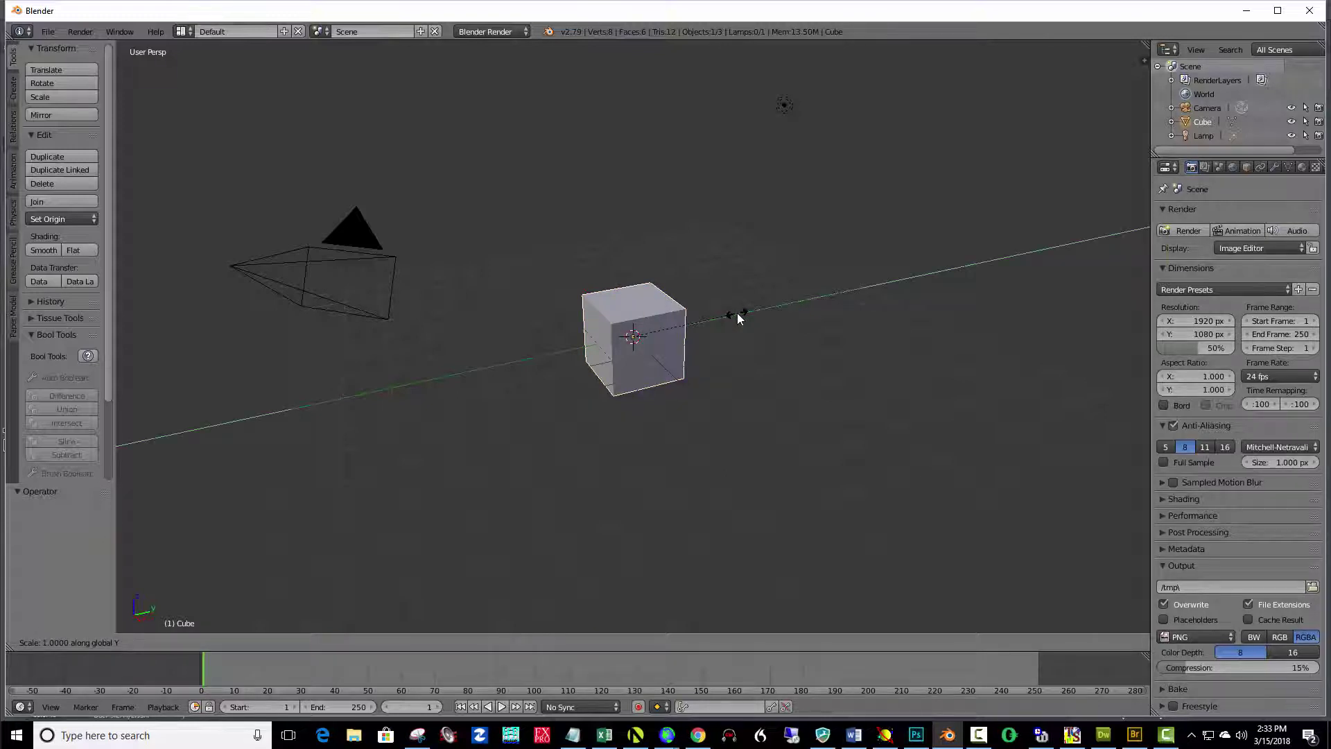
{"action": "type", "text": ".04"}
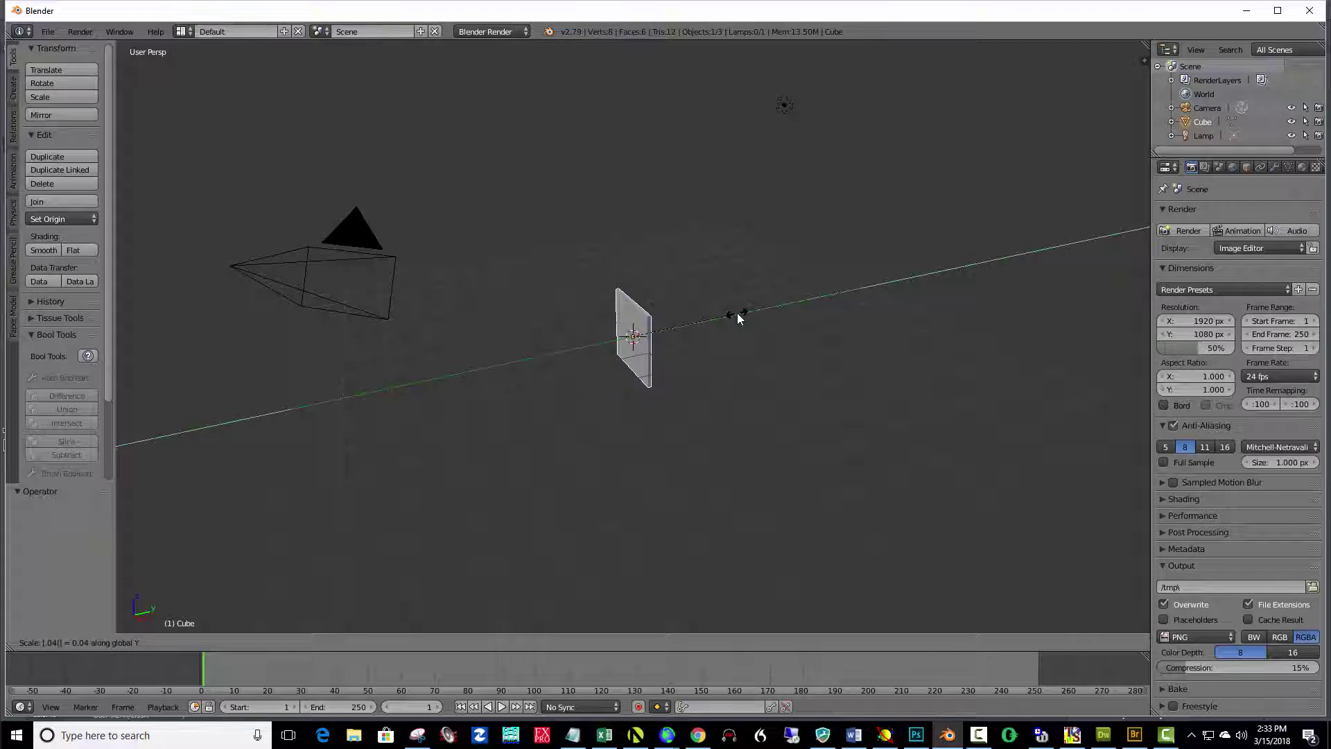
{"action": "key", "text": "Return"}
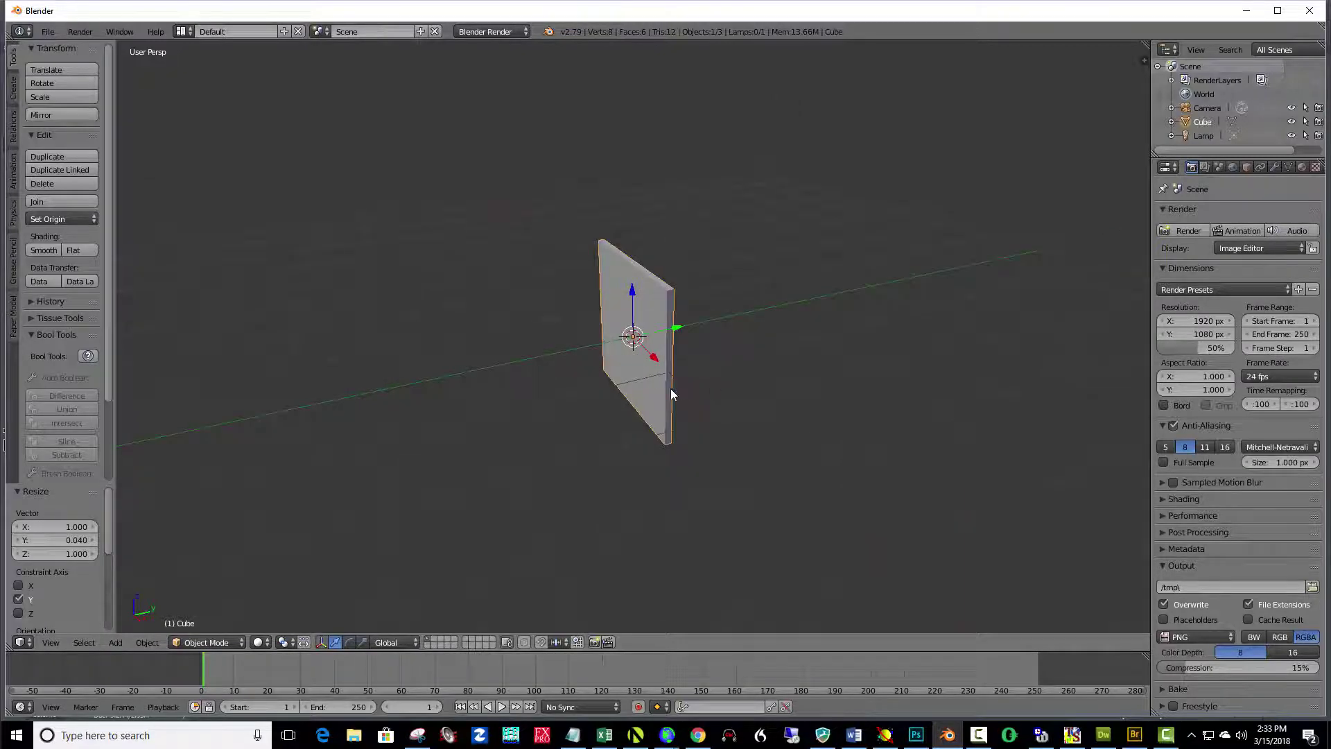
{"action": "key", "text": "super"}
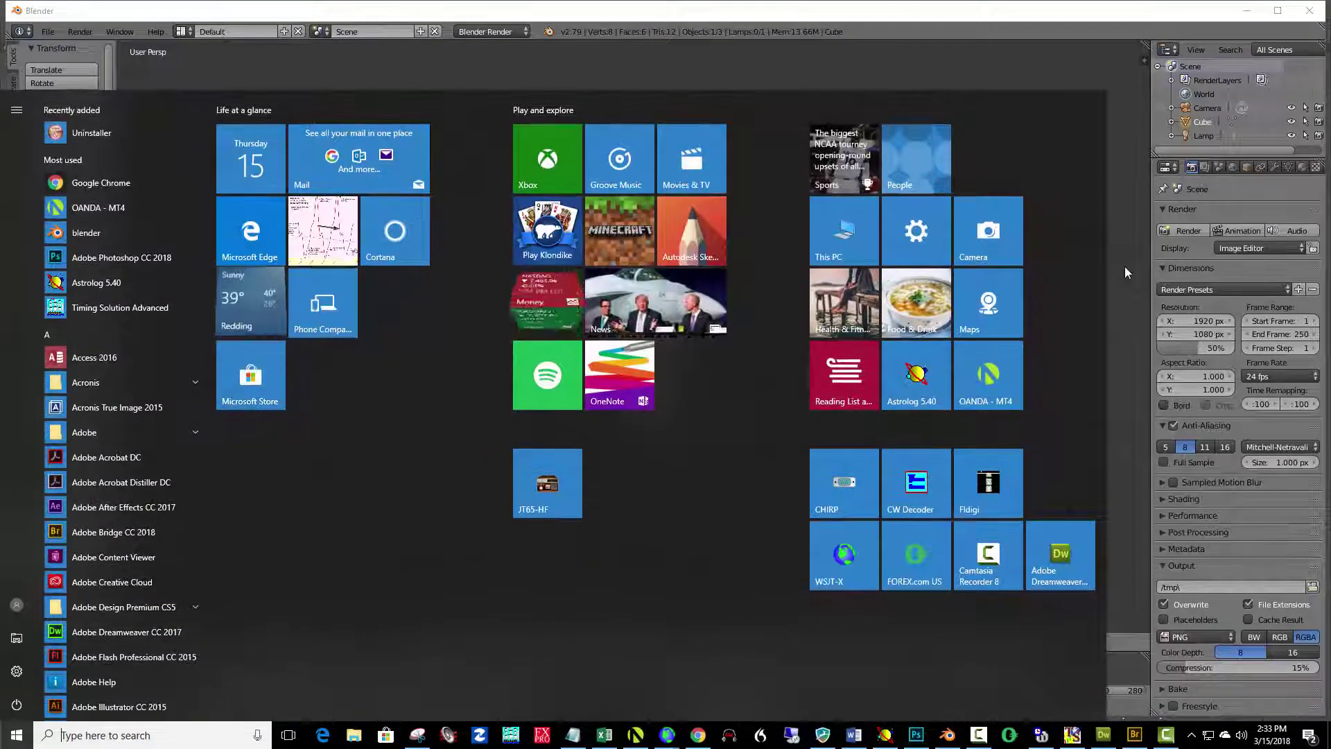
{"action": "left_click", "coordinate": [1123, 267]}
{"action": "middle_click_drag", "start_coordinate": [888, 289], "coordinate": [767, 341]}
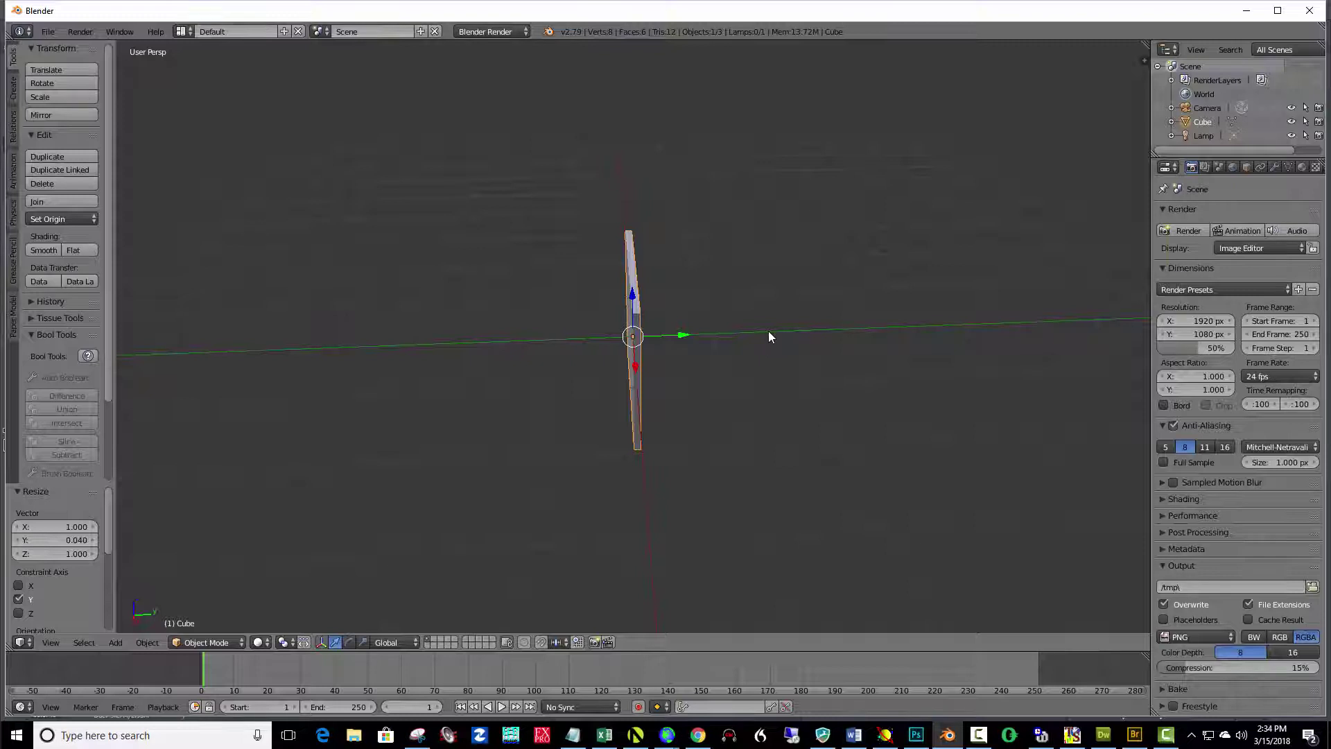
Step: In top orthographic view, duplicate the plate repeatedly at 0.204 Y offsets to form a row
{"action": "key", "text": "KP_7"}
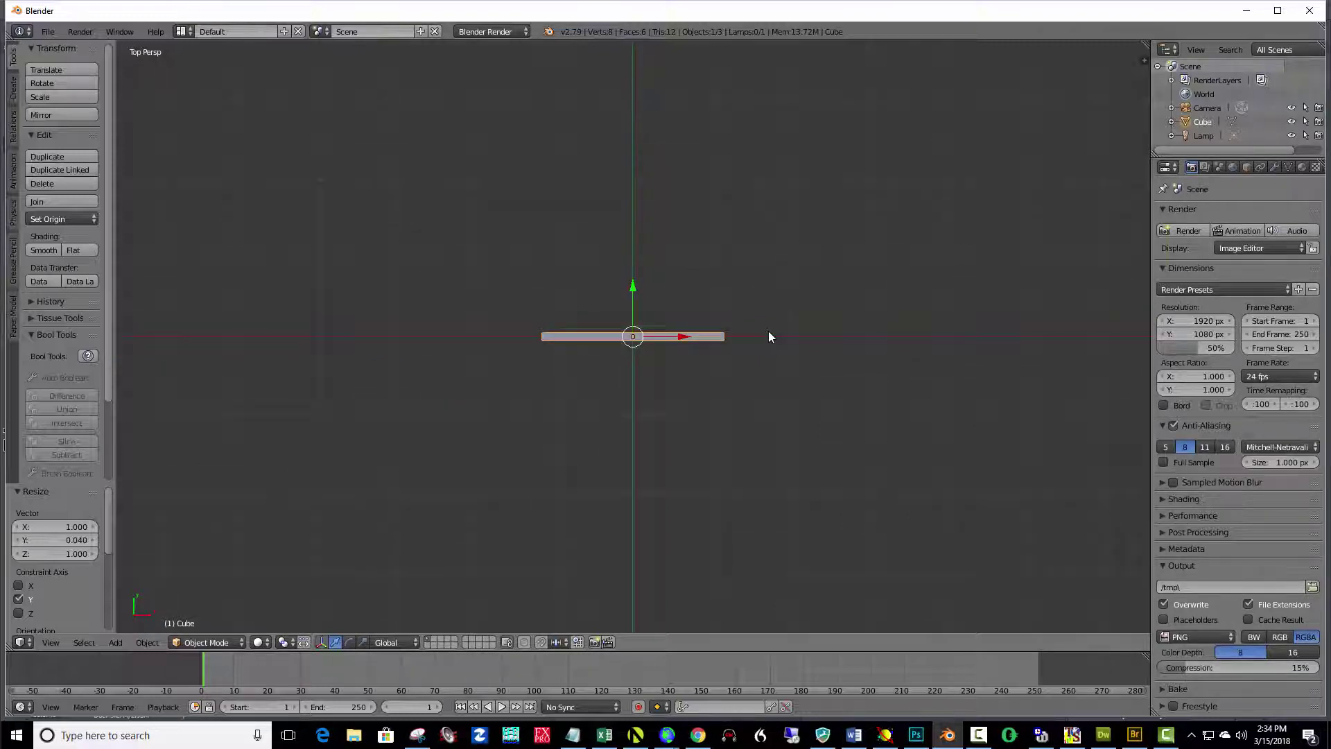
{"action": "key", "text": "KP_5"}
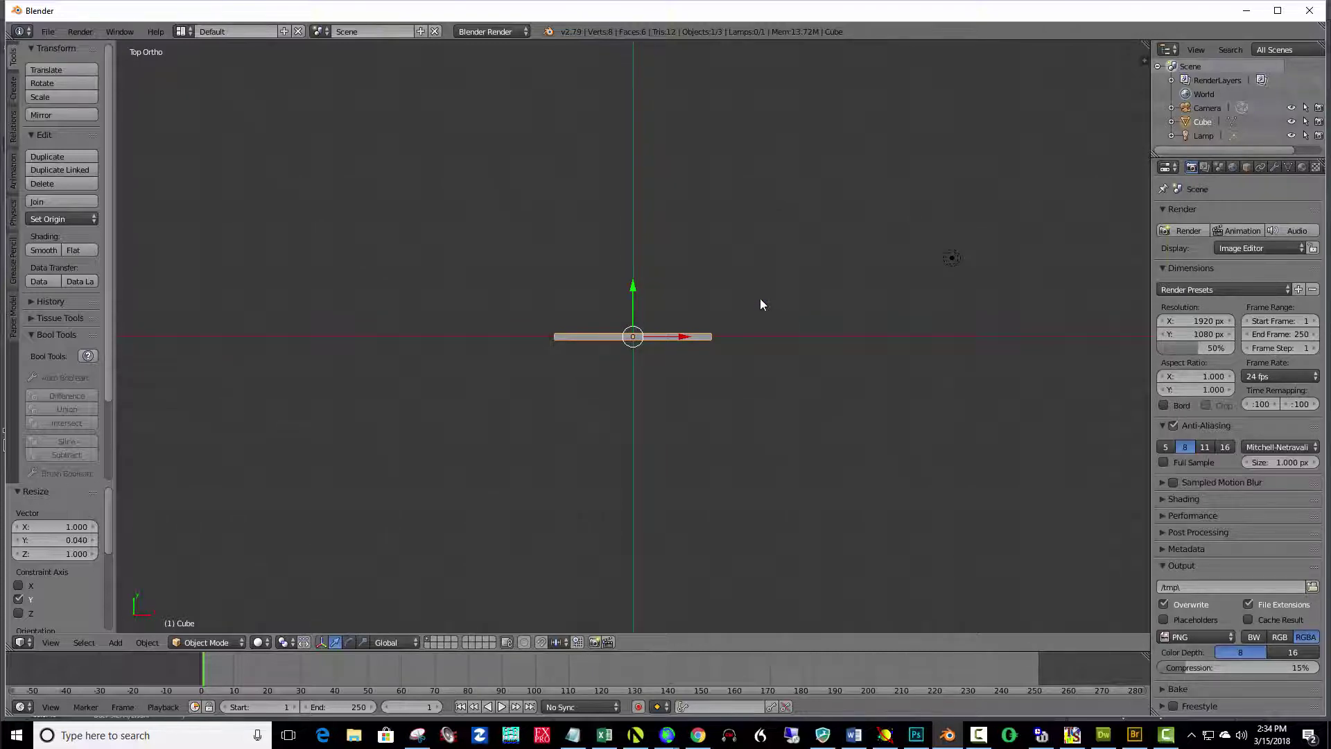
{"action": "key", "text": "shift+d"}
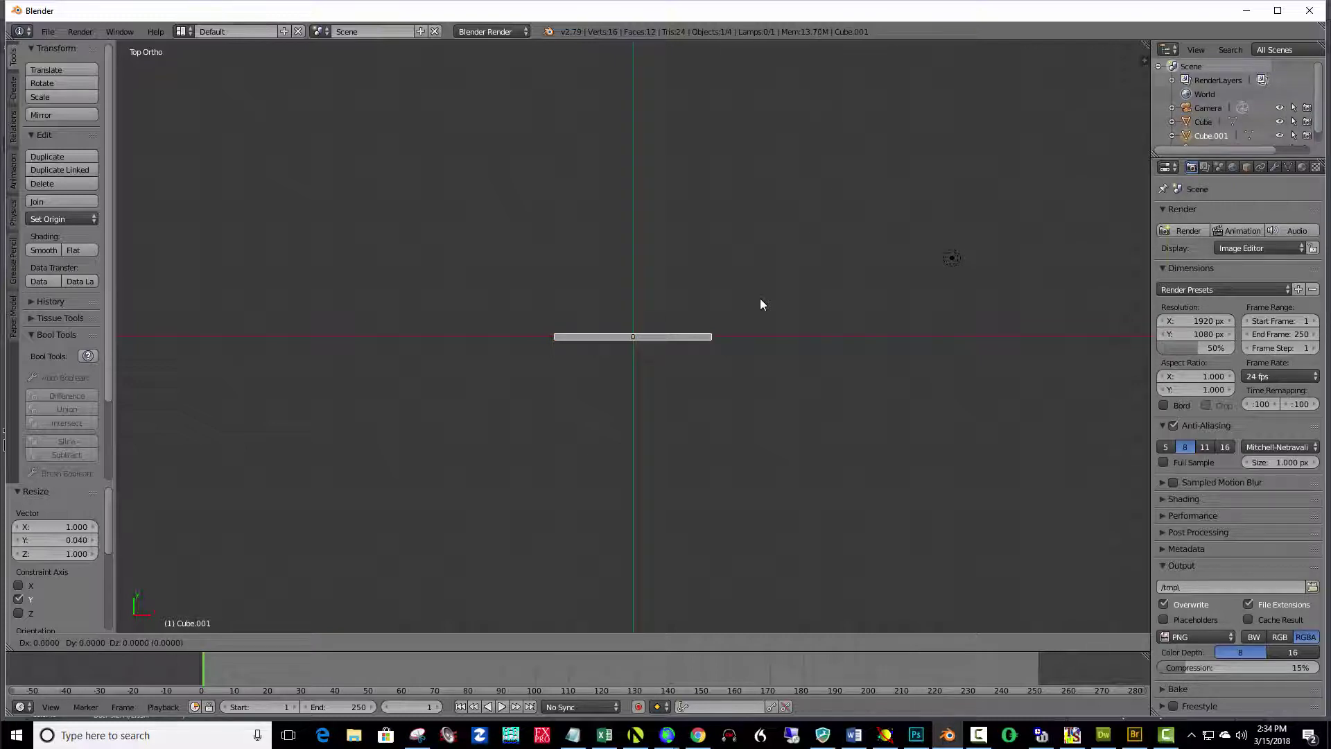
{"action": "key", "text": "y"}
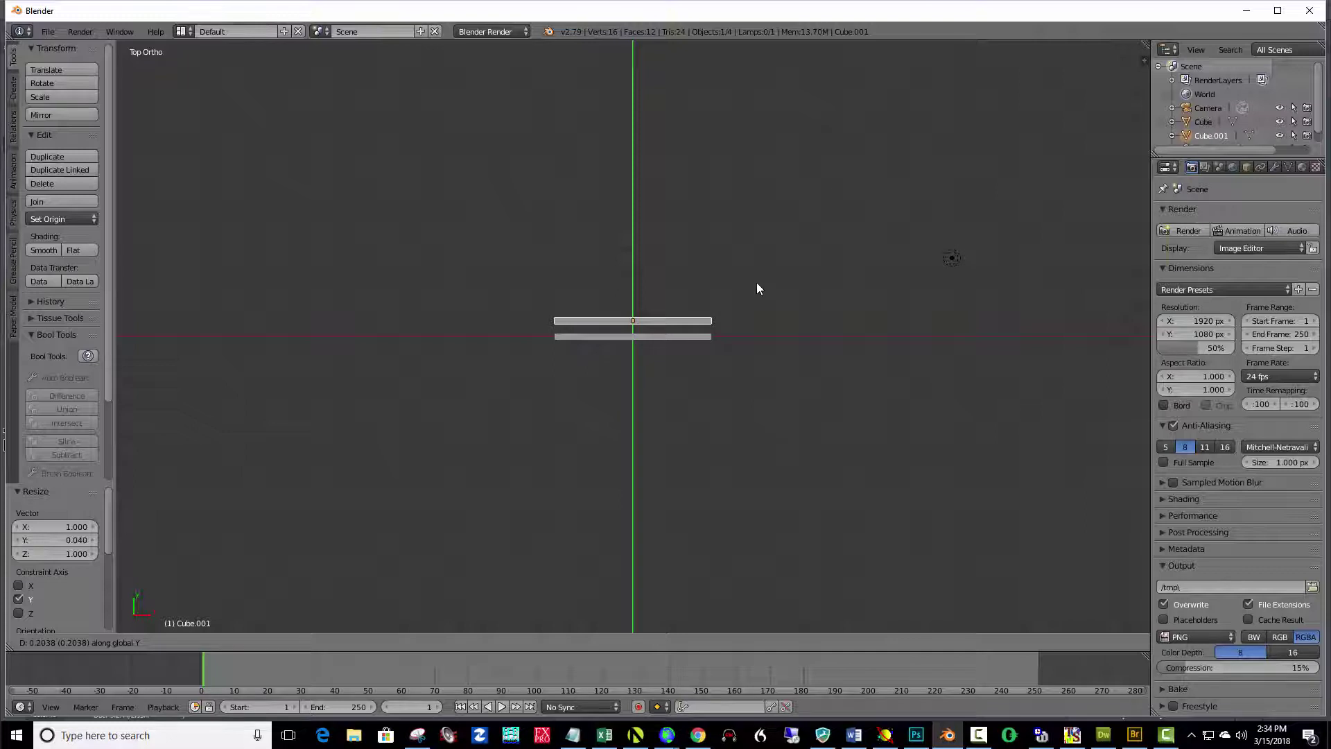
{"action": "left_click", "coordinate": [757, 284]}
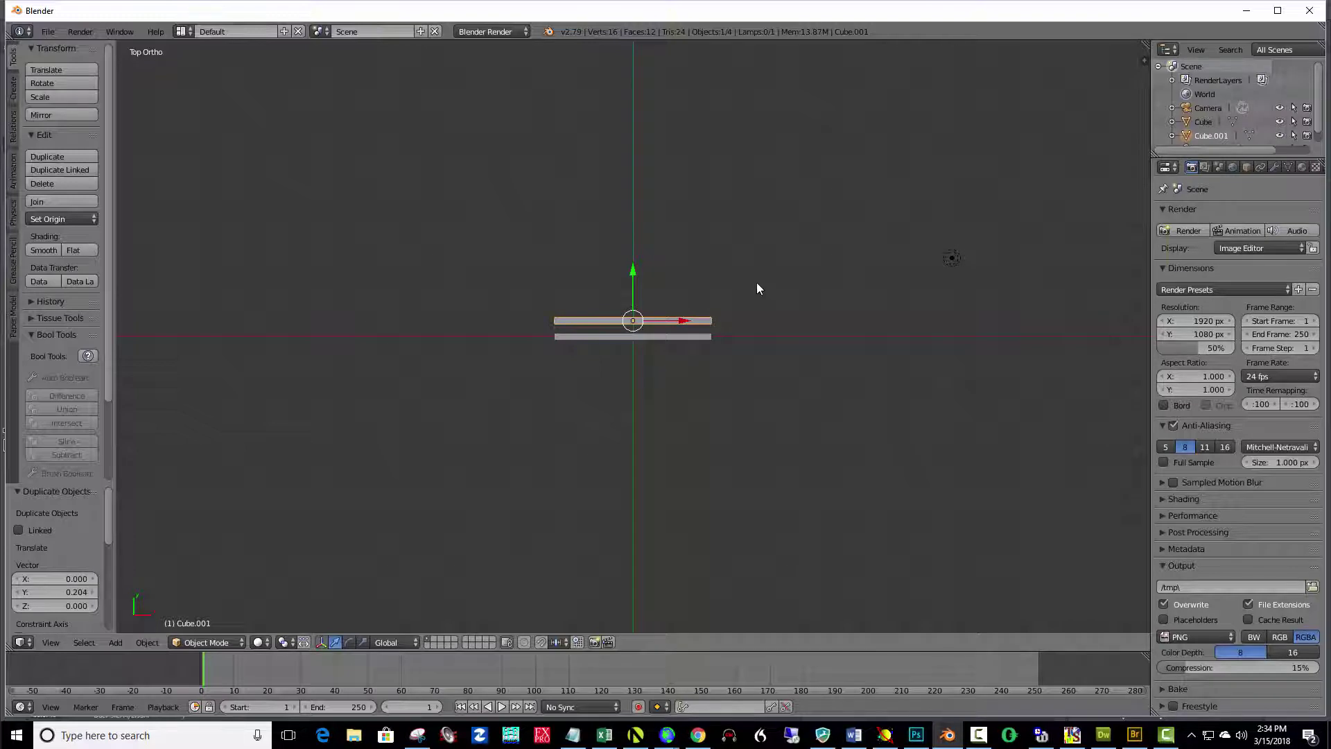
{"action": "key", "text": "shift+r"}
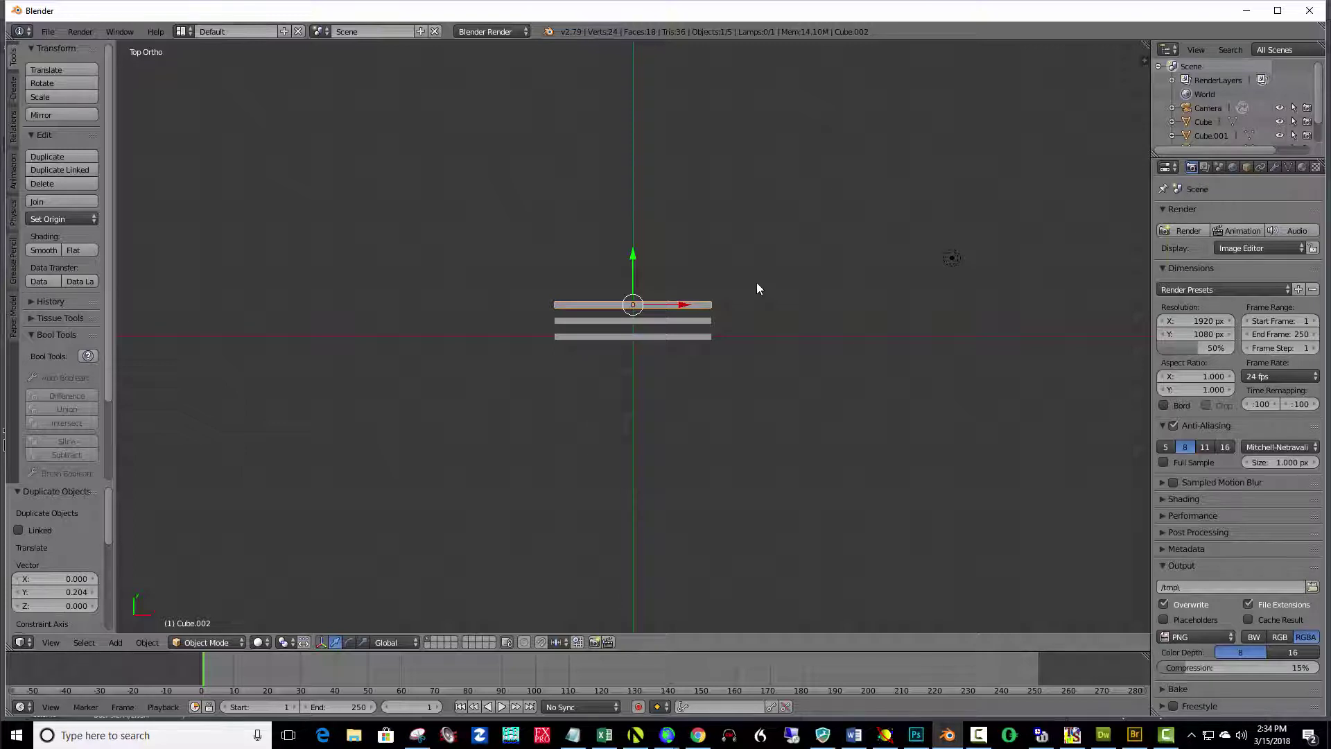
{"action": "key", "text": "shift+r"}
{"action": "key", "text": "shift+r"}
{"action": "key", "text": "shift+r"}
{"action": "key", "text": "shift+r"}
{"action": "key", "text": "shift+r"}
{"action": "key", "text": "shift+r"}
{"action": "key", "text": "shift+r"}
{"action": "key", "text": "shift+r"}
{"action": "key", "text": "shift+r"}
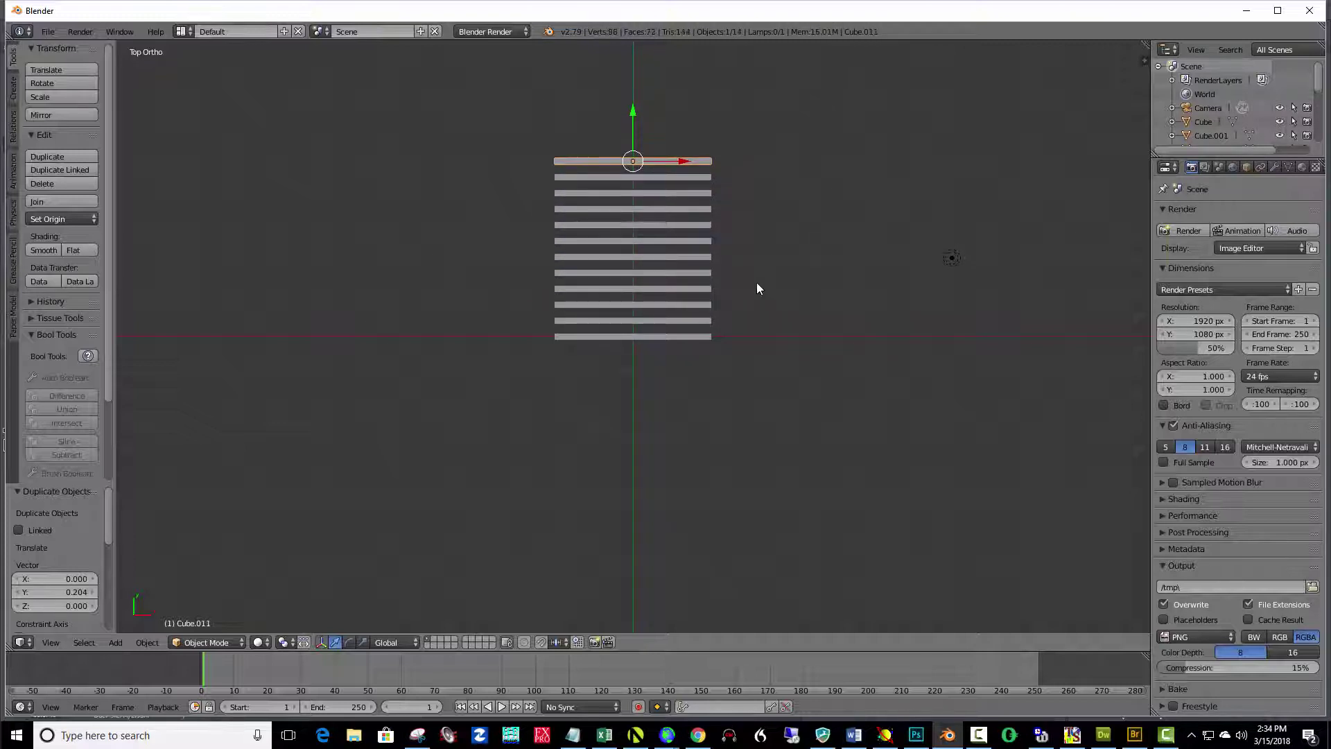
{"action": "key", "text": "shift+r"}
{"action": "key", "text": "shift+r"}
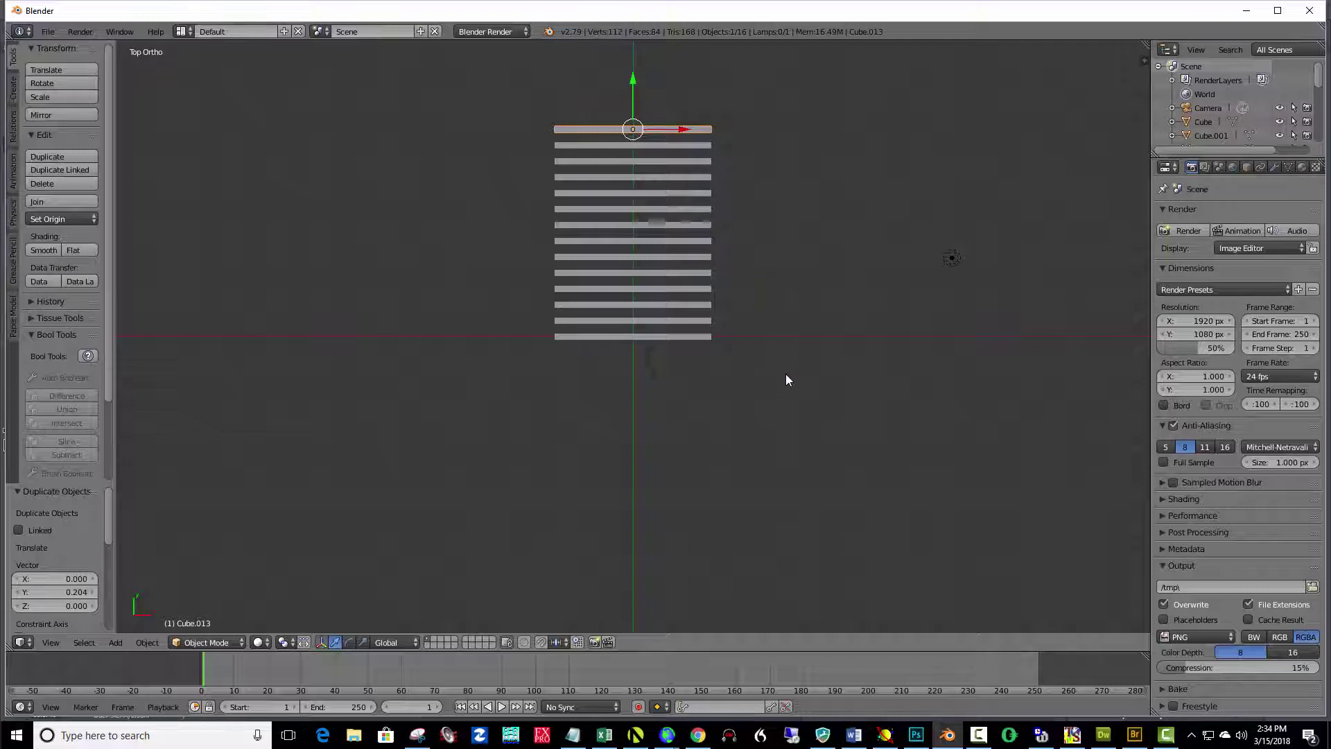
Step: Select the front plate and a second plate of the stack together
{"action": "middle_click_drag", "start_coordinate": [787, 379], "coordinate": [737, 287]}
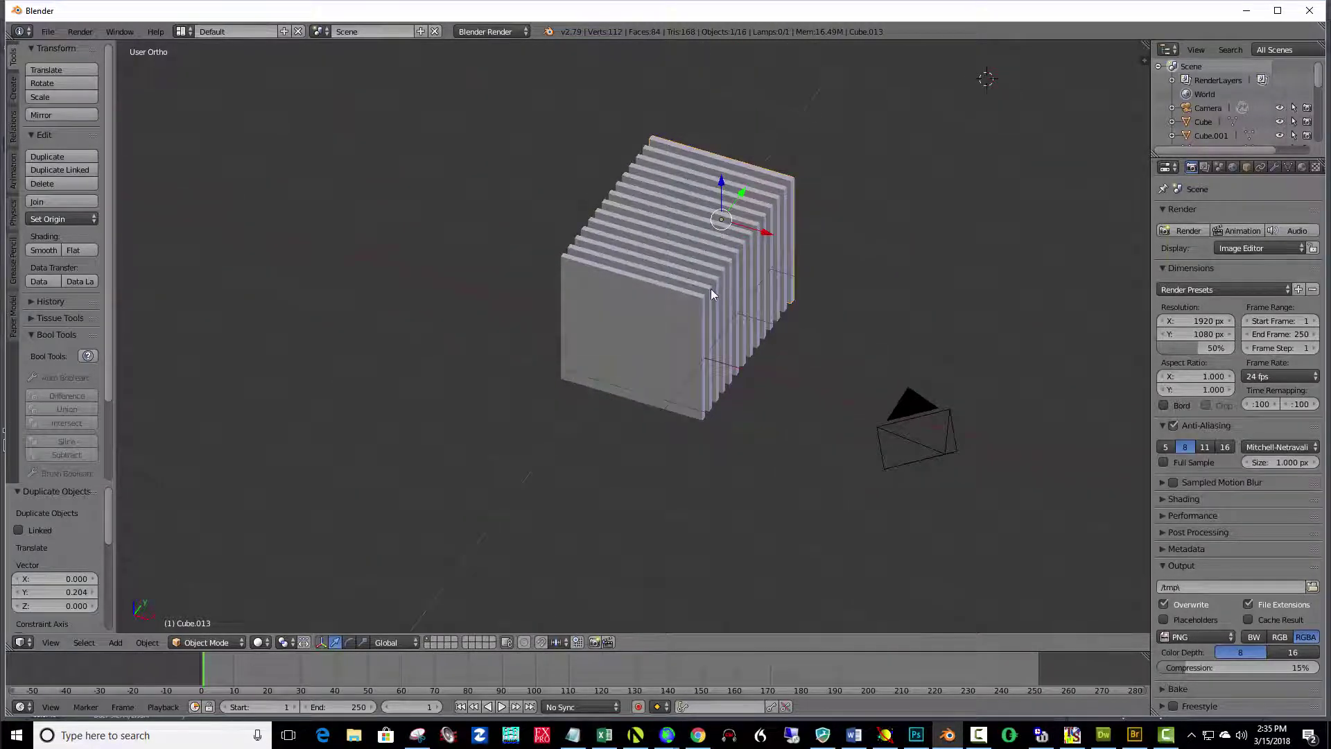
{"action": "right_click", "coordinate": [709, 295]}
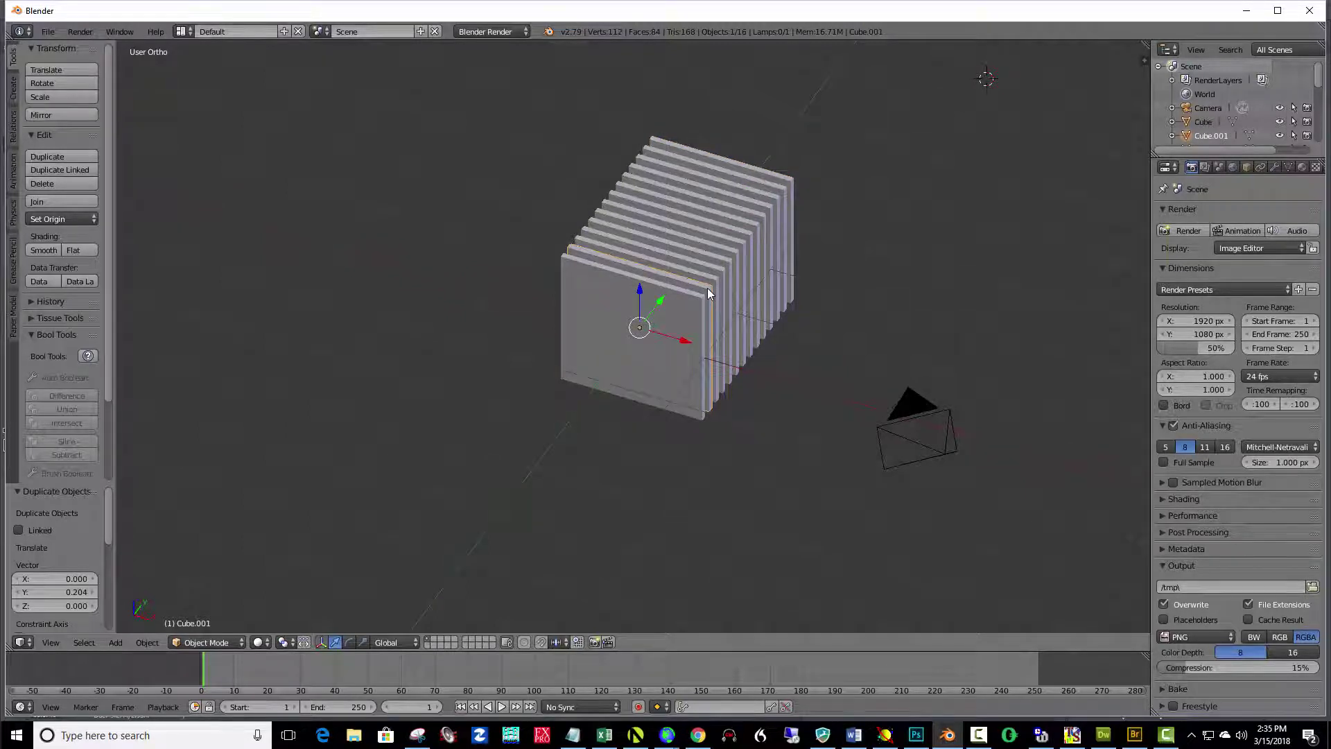
{"action": "scroll", "coordinate": [708, 292], "scroll_direction": "up", "scroll_amount": 3}
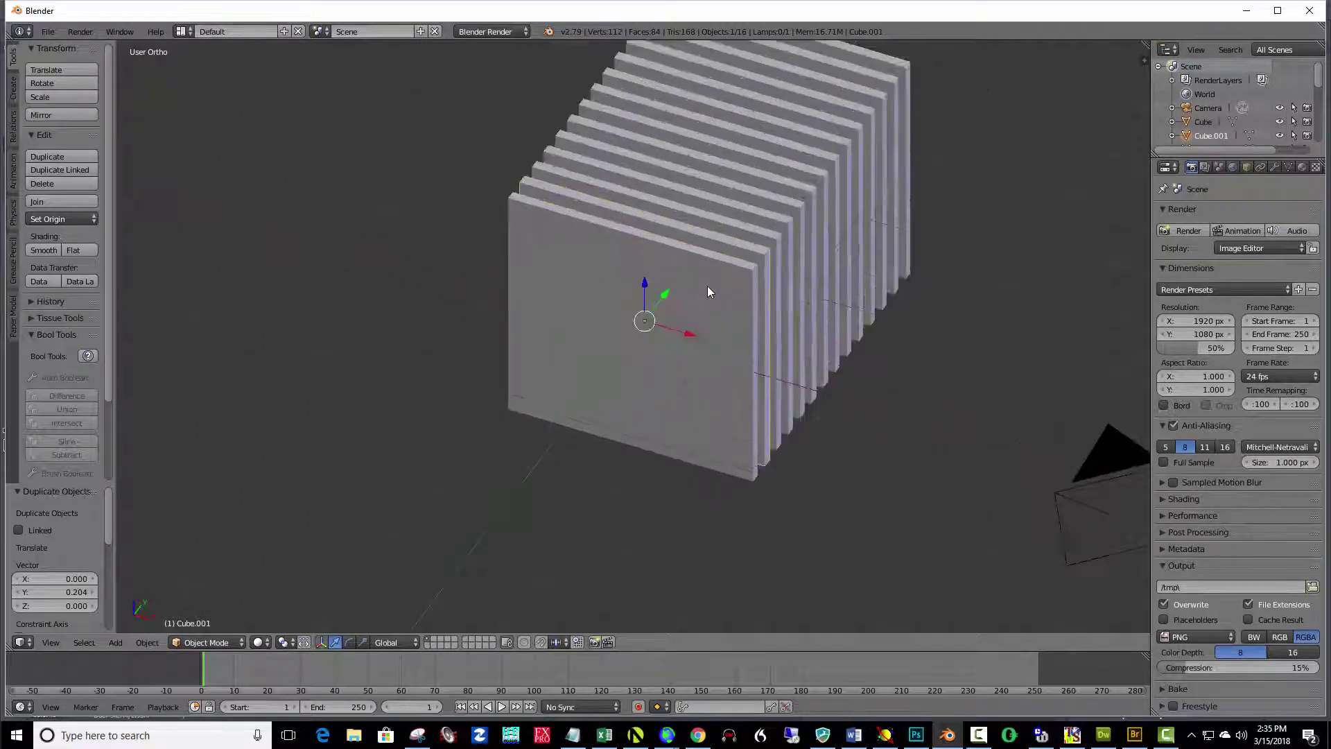
{"action": "right_click", "coordinate": [763, 255], "text": "shift"}
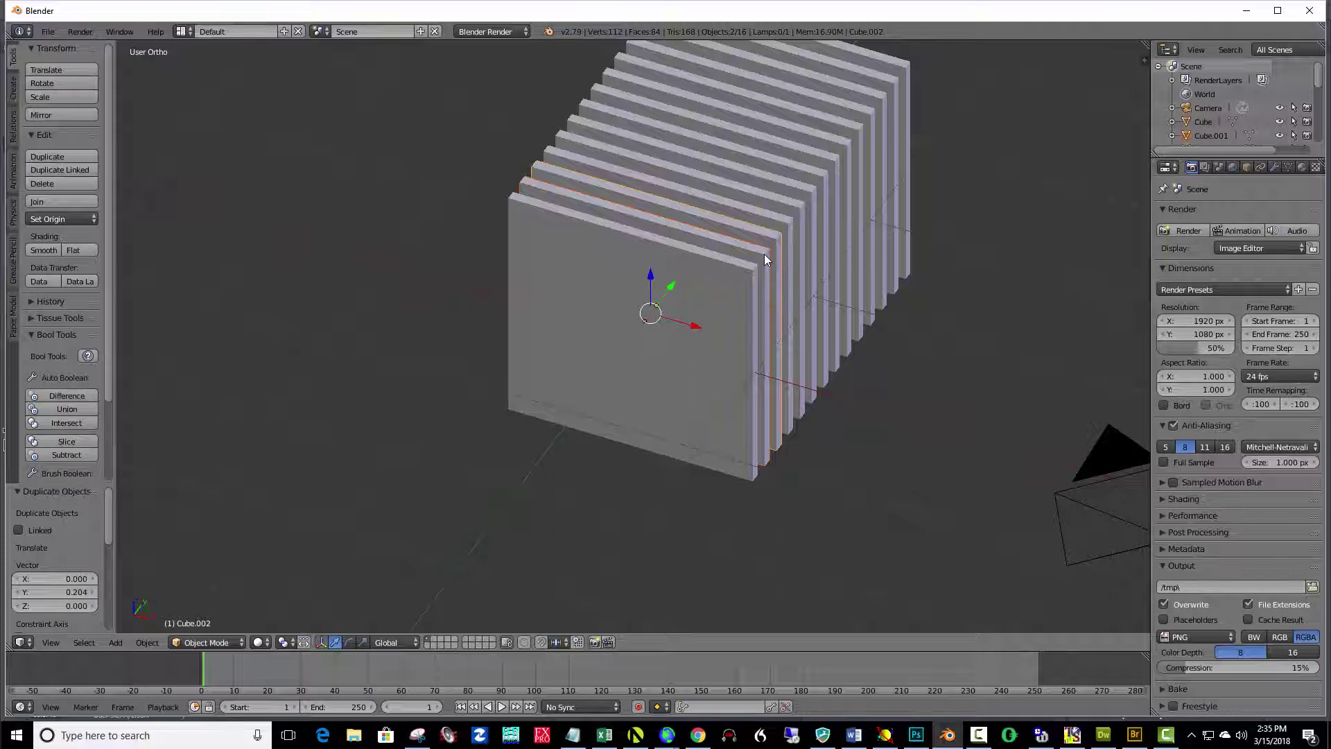
{"action": "key", "text": "a"}
{"action": "key", "text": "a"}
{"action": "key", "text": "a"}
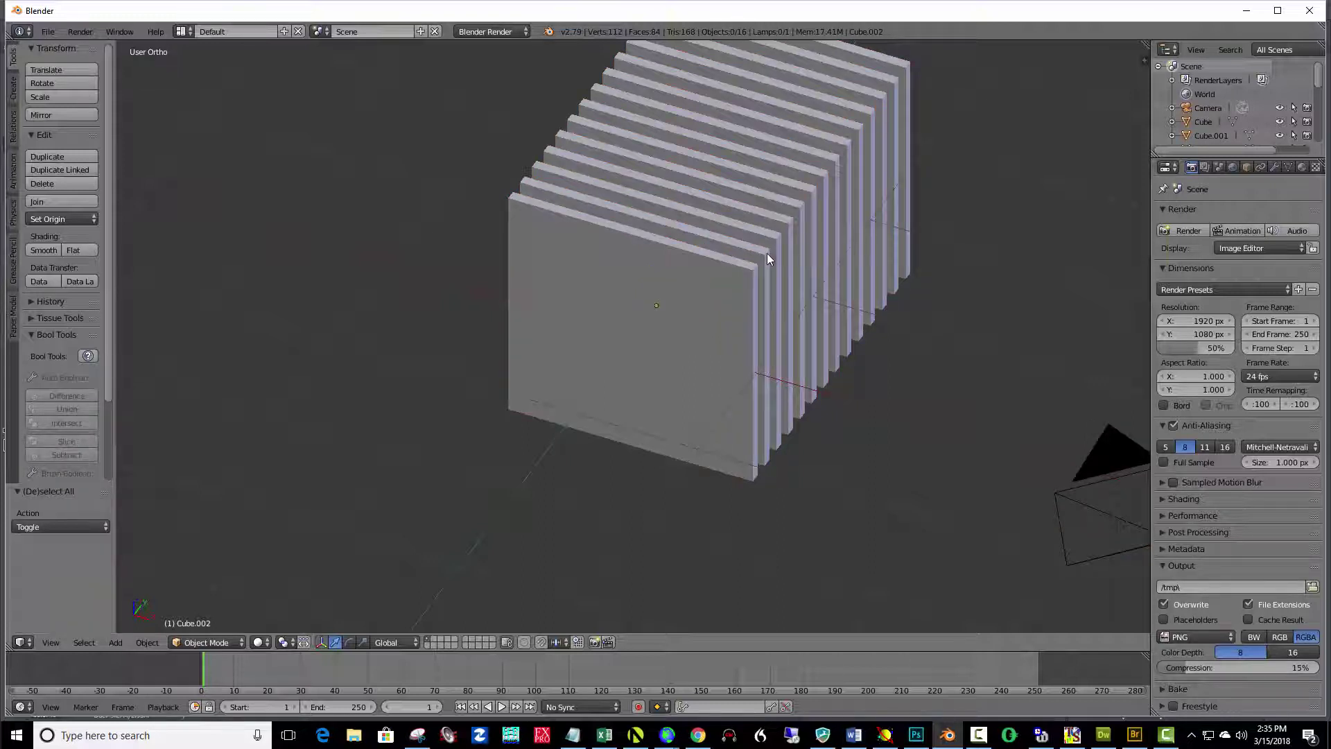
{"action": "scroll", "coordinate": [765, 253], "scroll_direction": "up", "scroll_amount": 4}
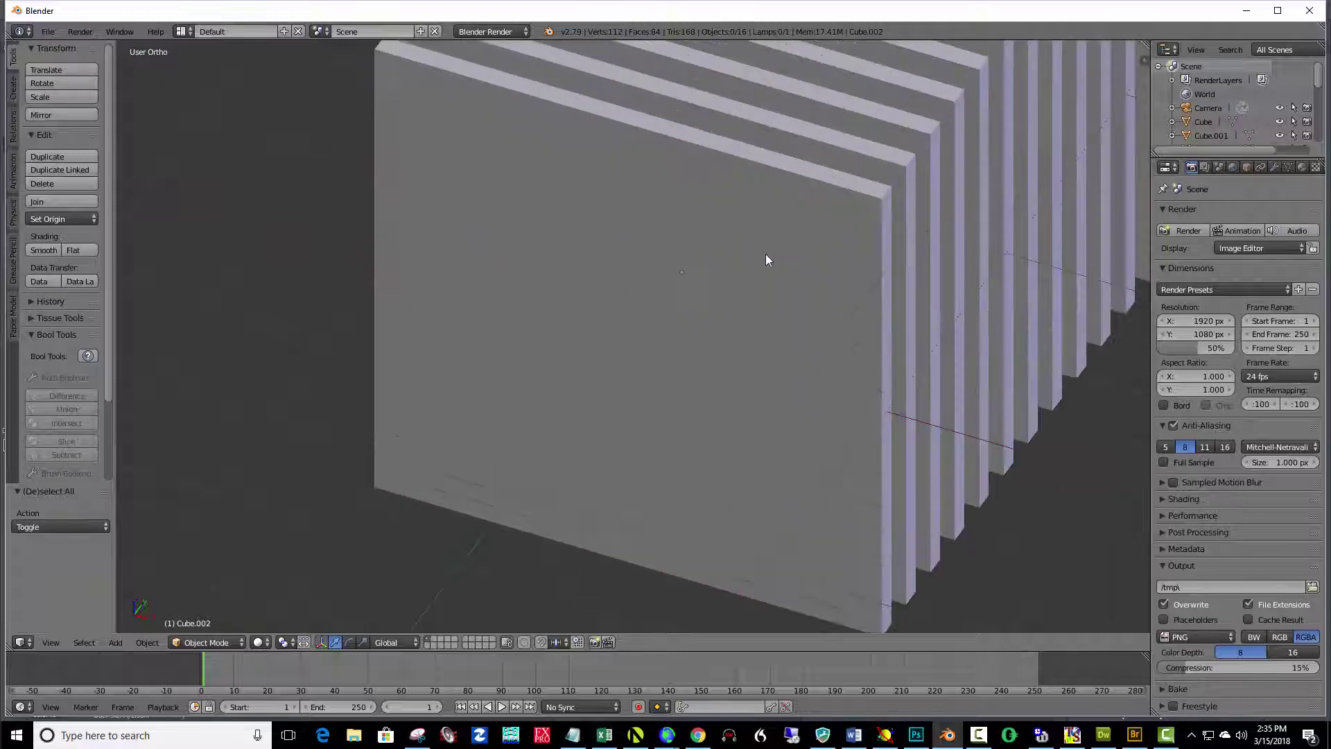
{"action": "right_click", "coordinate": [906, 166]}
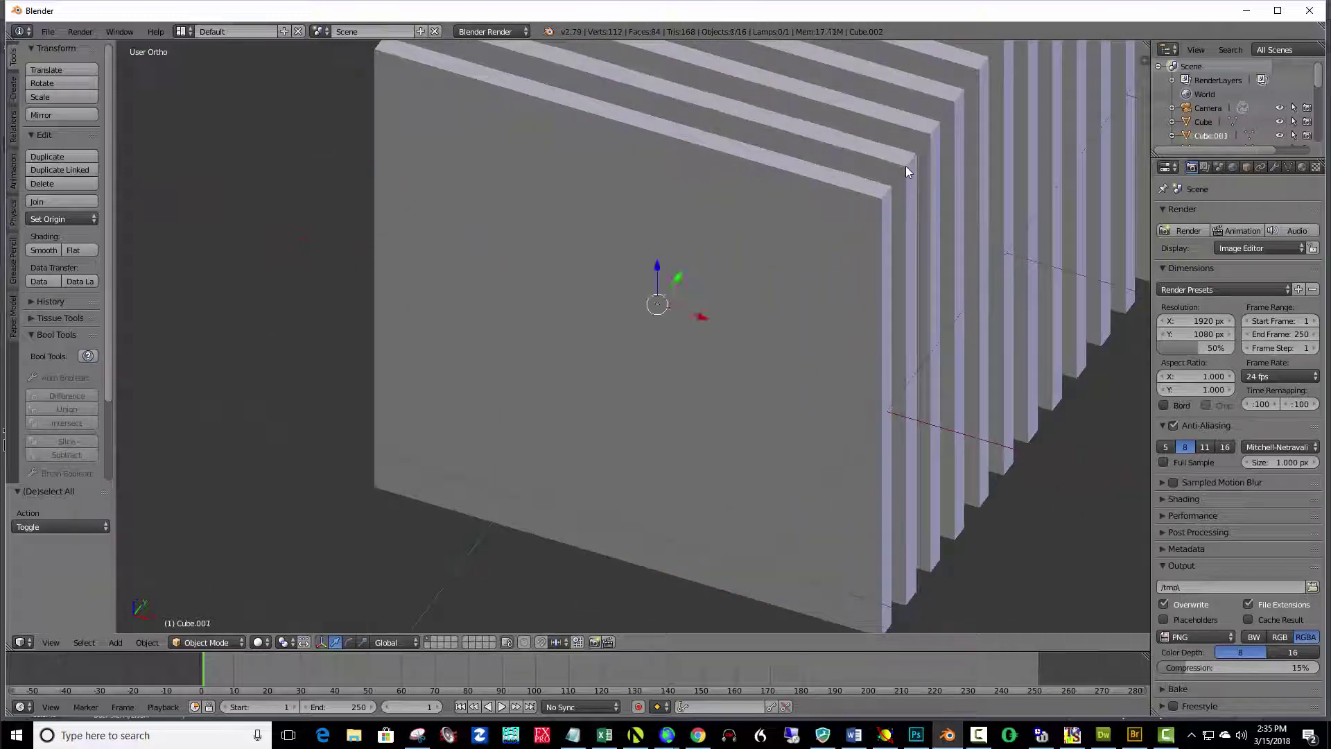
{"action": "right_click", "coordinate": [906, 165]}
{"action": "right_click", "coordinate": [906, 165], "text": "shift"}
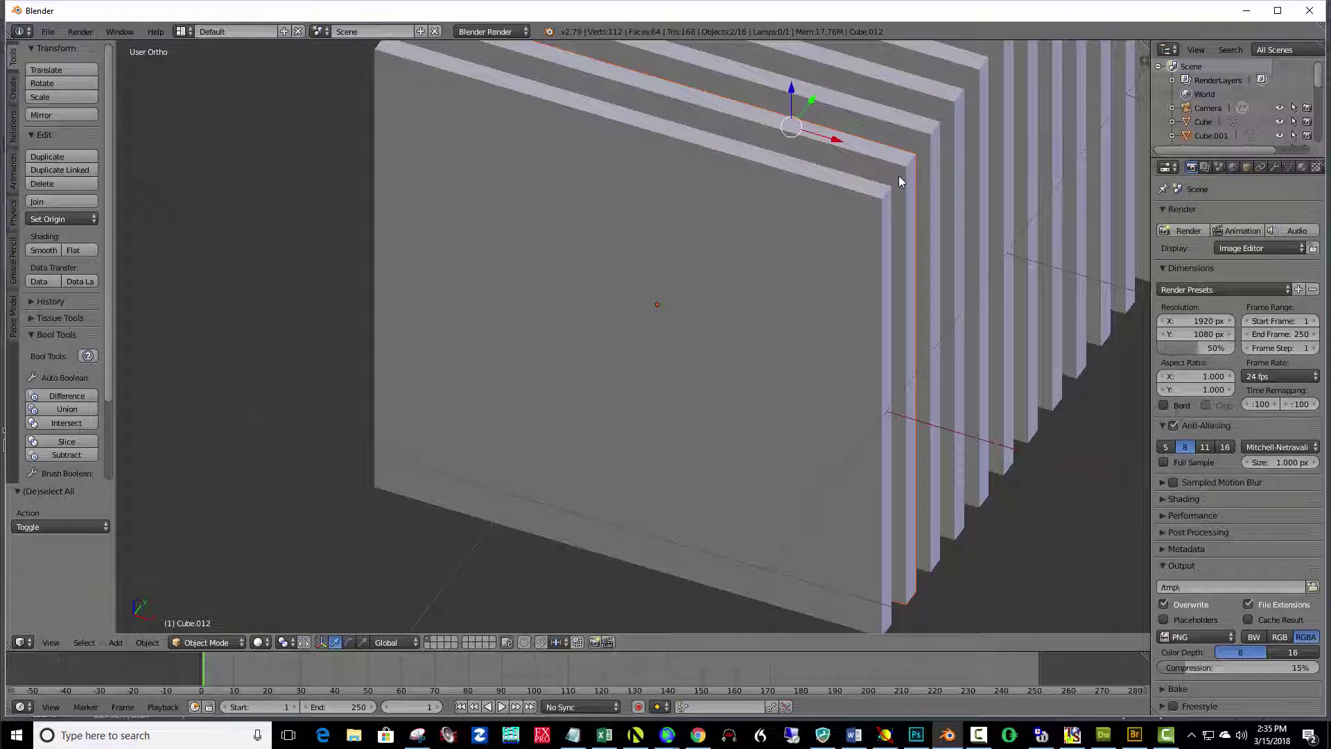
Step: From front view, rotate the selected plates 10° about the Y axis
{"action": "key", "text": "KP_1"}
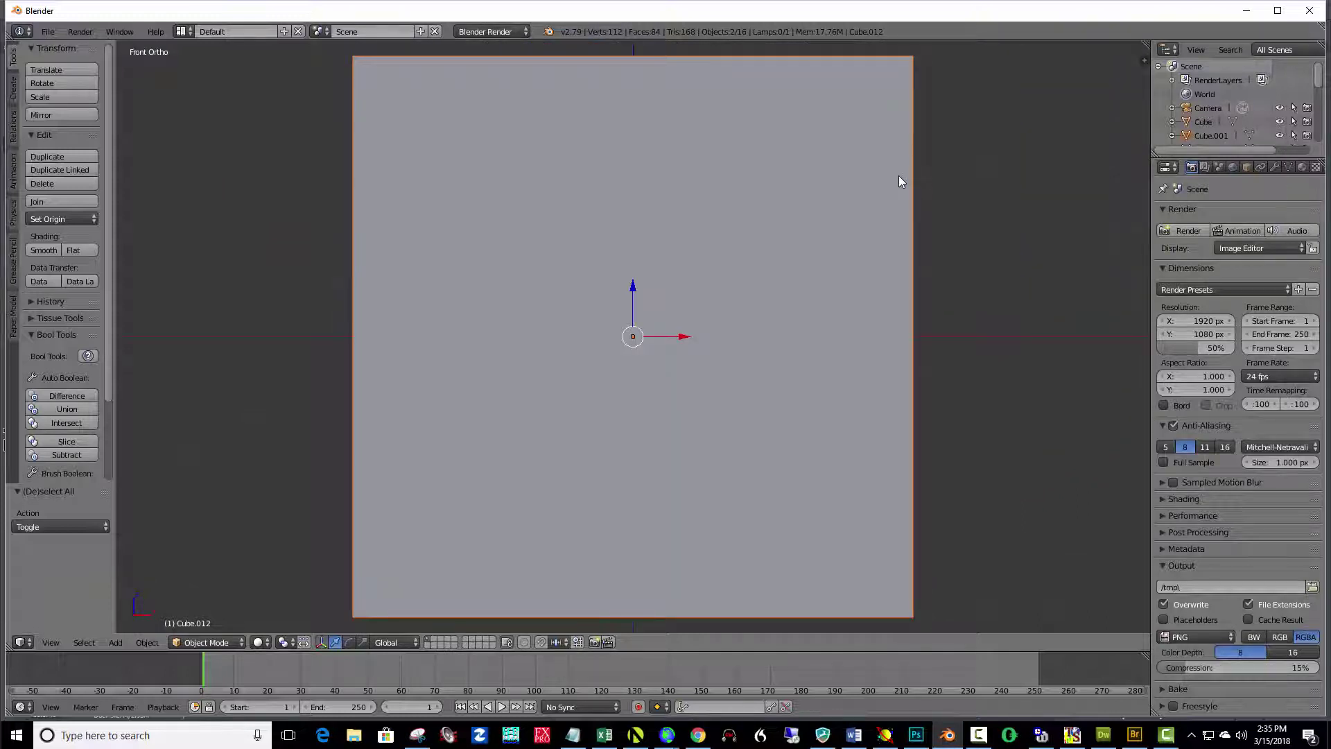
{"action": "scroll", "coordinate": [899, 182], "scroll_direction": "down", "scroll_amount": 1}
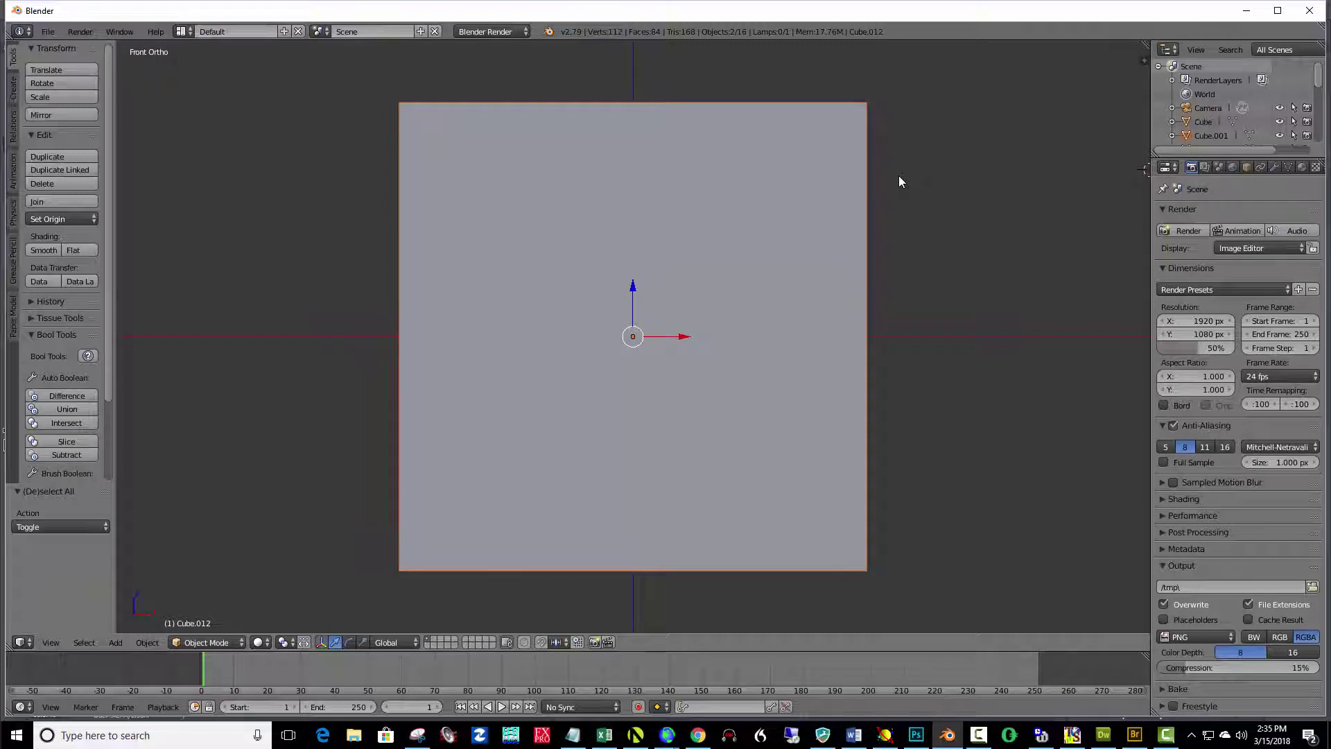
{"action": "key", "text": "r"}
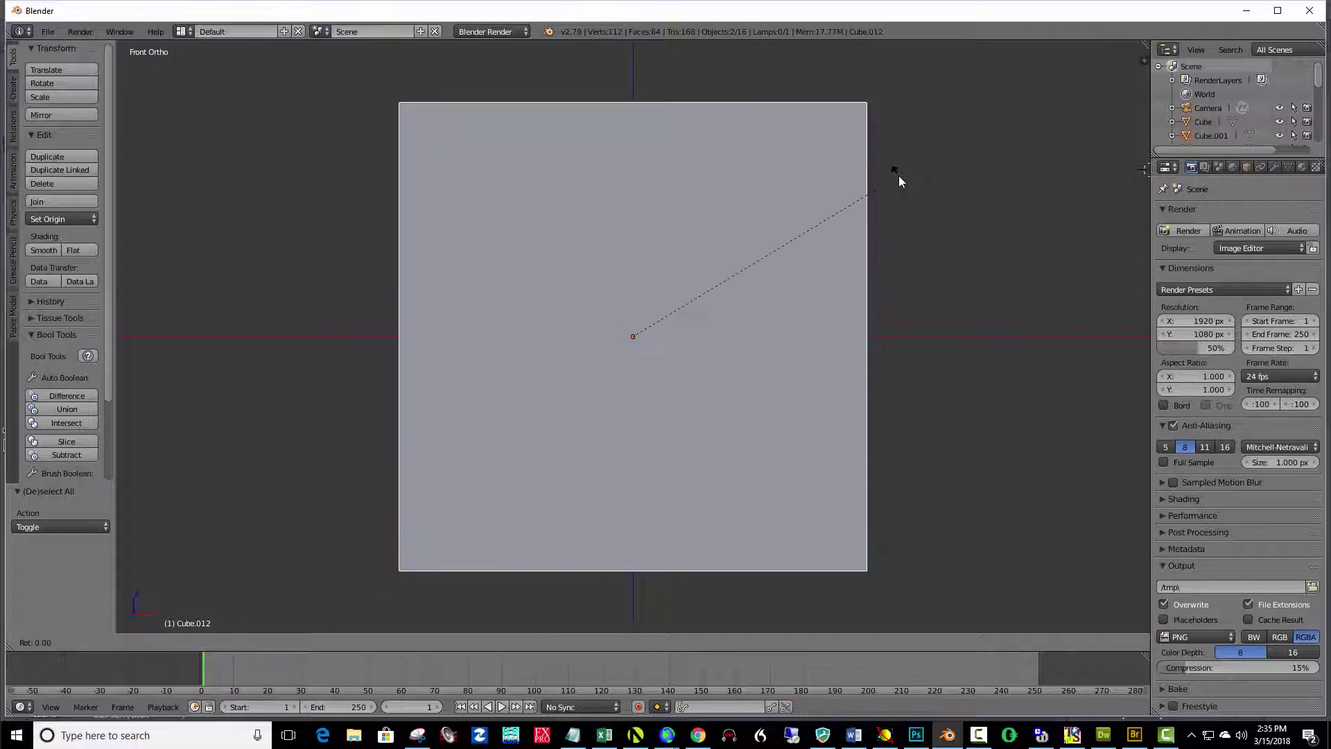
{"action": "key", "text": "y"}
{"action": "type", "text": "10"}
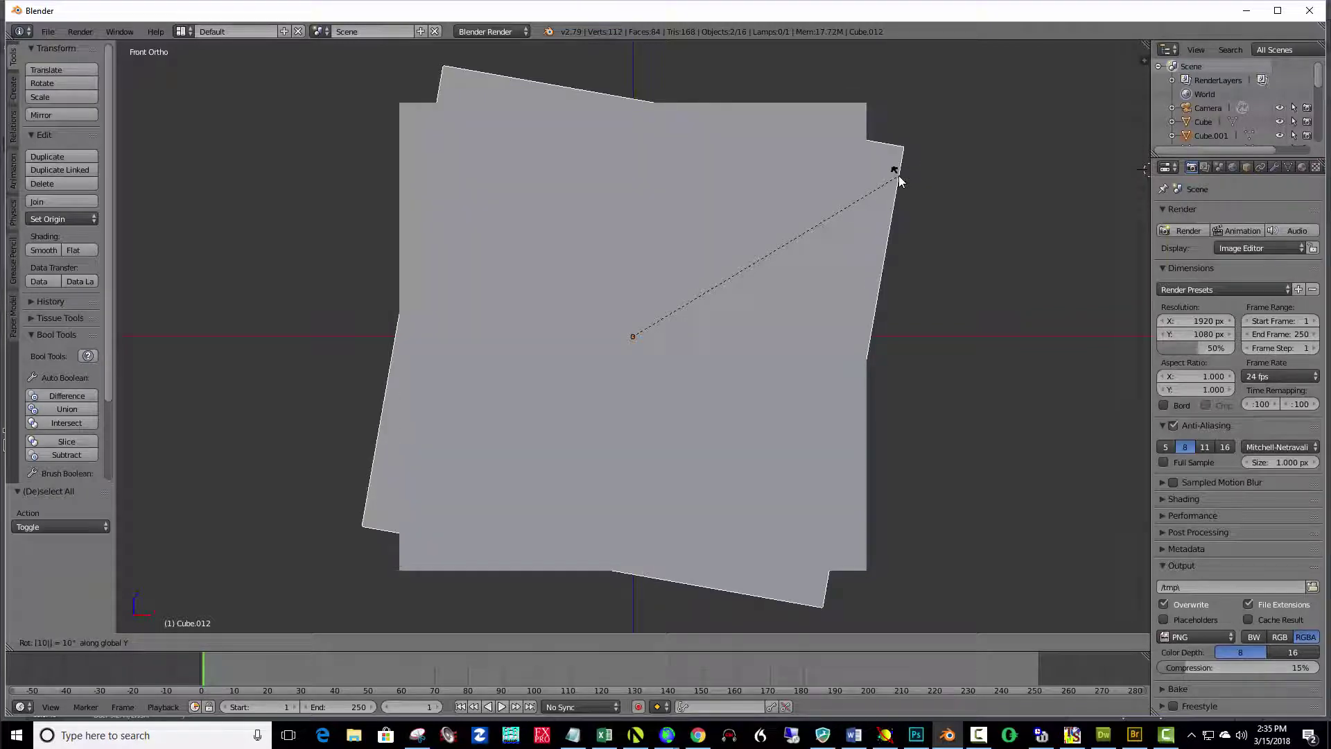
{"action": "key", "text": "Return"}
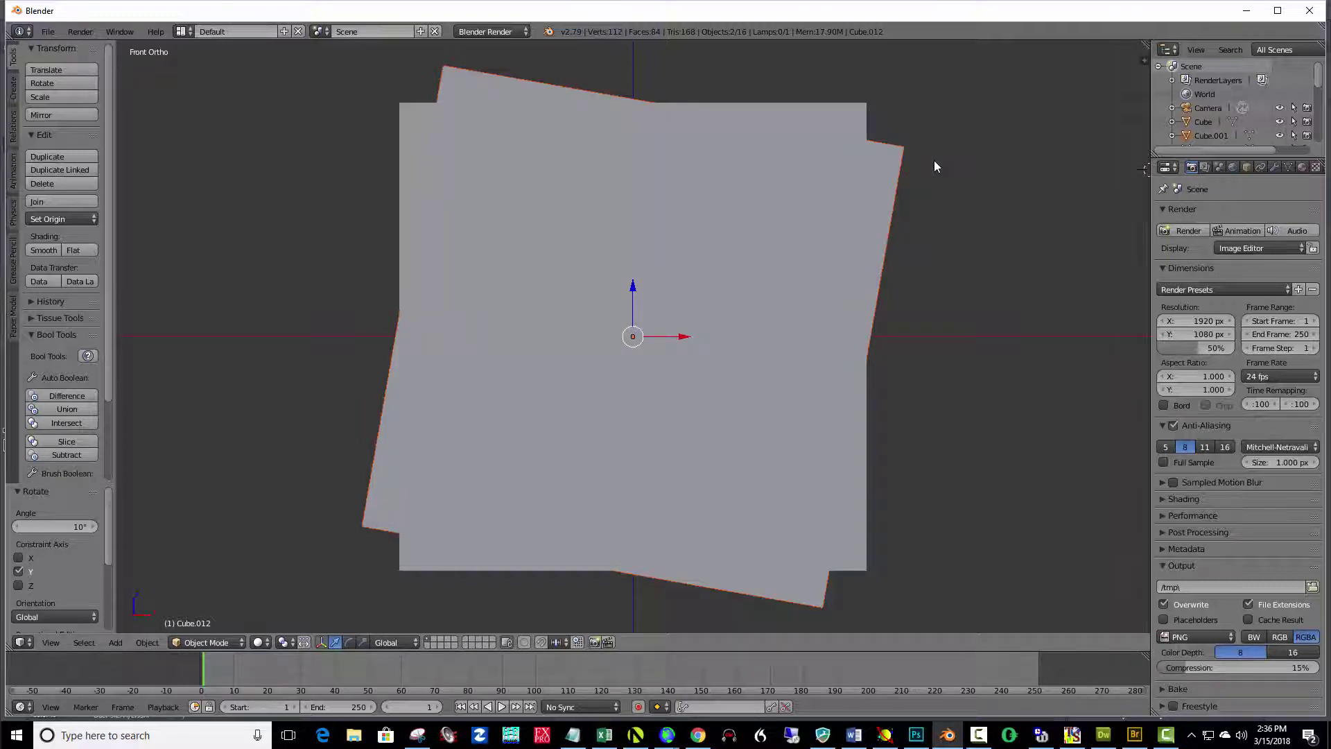
{"action": "mouse_move", "coordinate": [934, 164]}
{"action": "middle_mouse_down"}
{"action": "mouse_move", "coordinate": [921, 184]}
{"action": "mouse_move", "coordinate": [880, 190]}
{"action": "mouse_move", "coordinate": [894, 194]}
{"action": "mouse_move", "coordinate": [909, 170]}
{"action": "middle_mouse_up"}
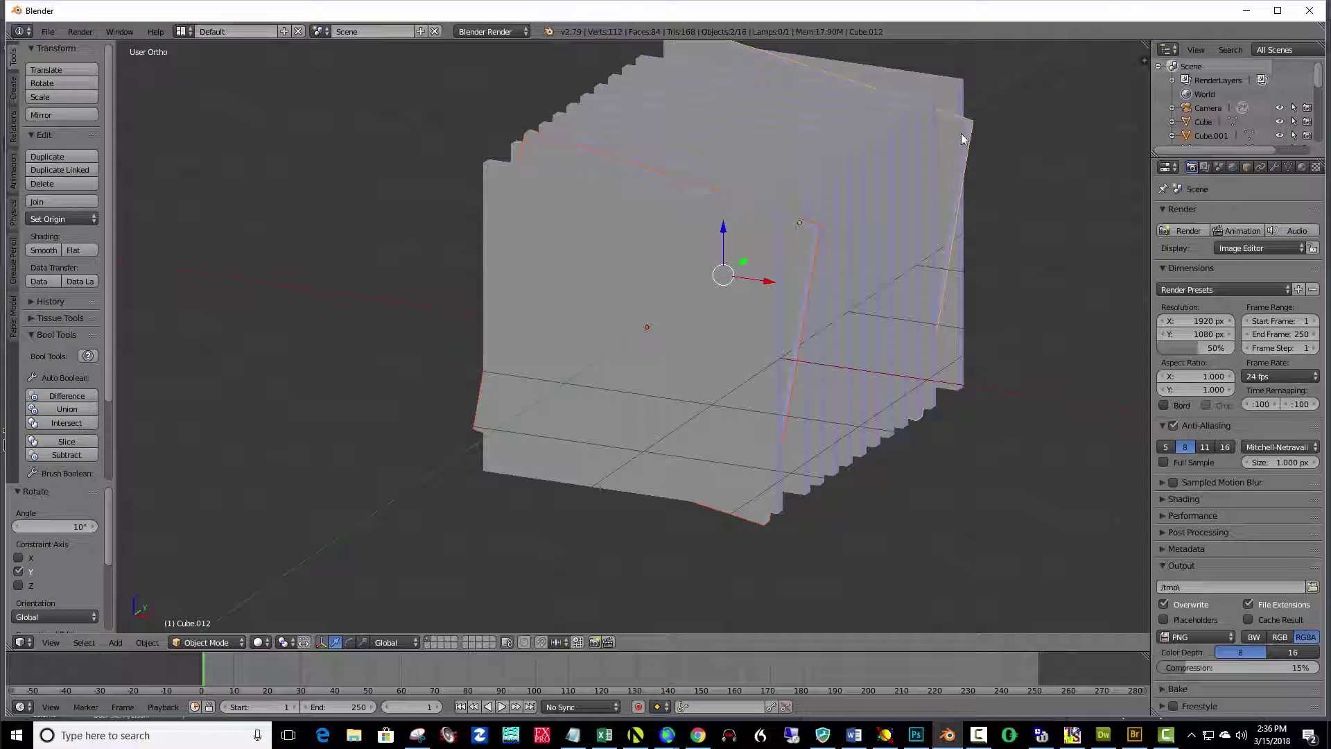
Step: Undo the pair's tilt and rotate only the front plate 10° about Y
{"action": "key", "text": "ctrl+z"}
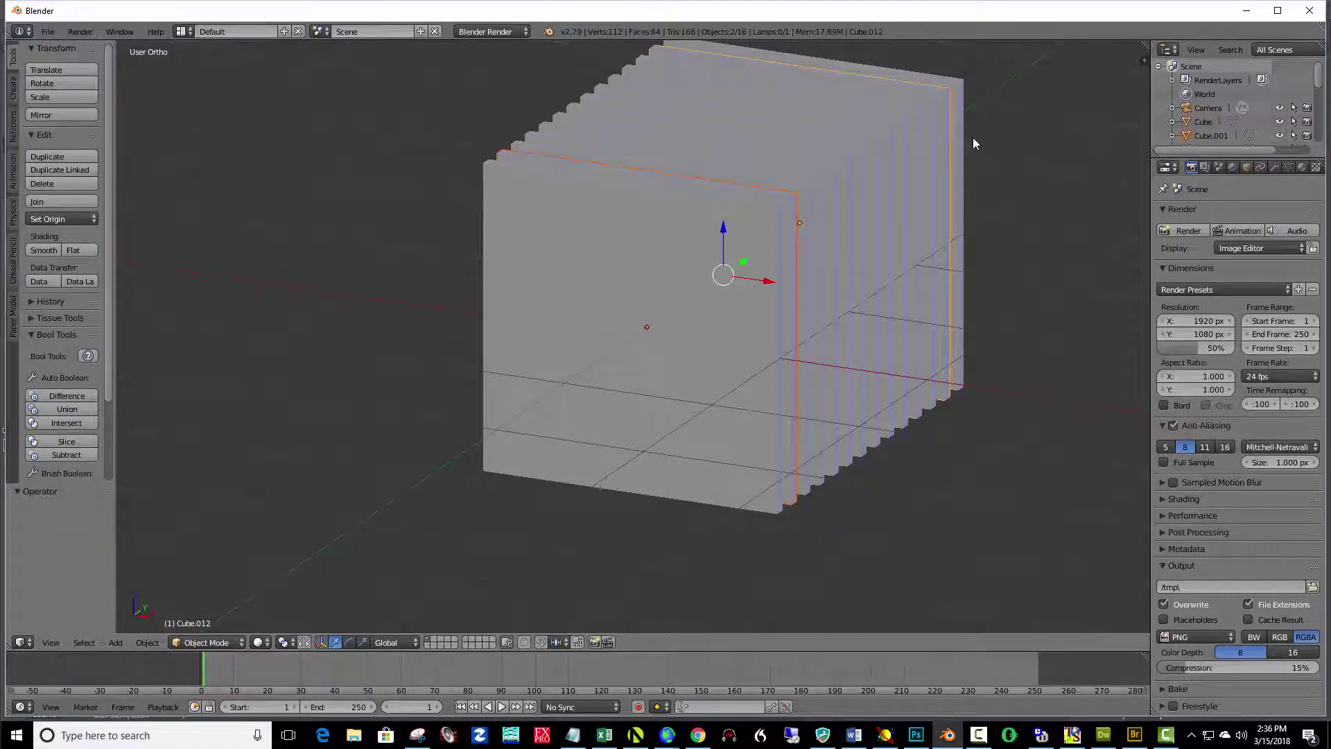
{"action": "key", "text": "a"}
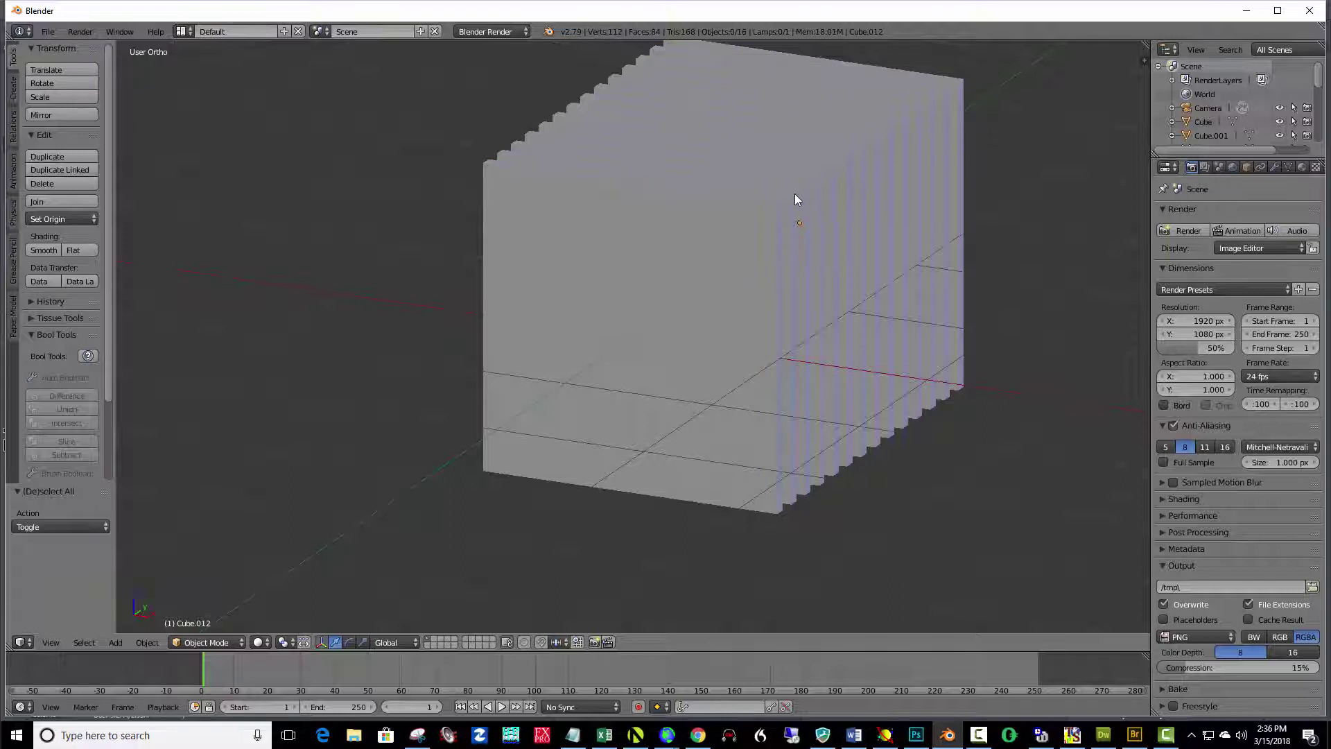
{"action": "right_click", "coordinate": [794, 197]}
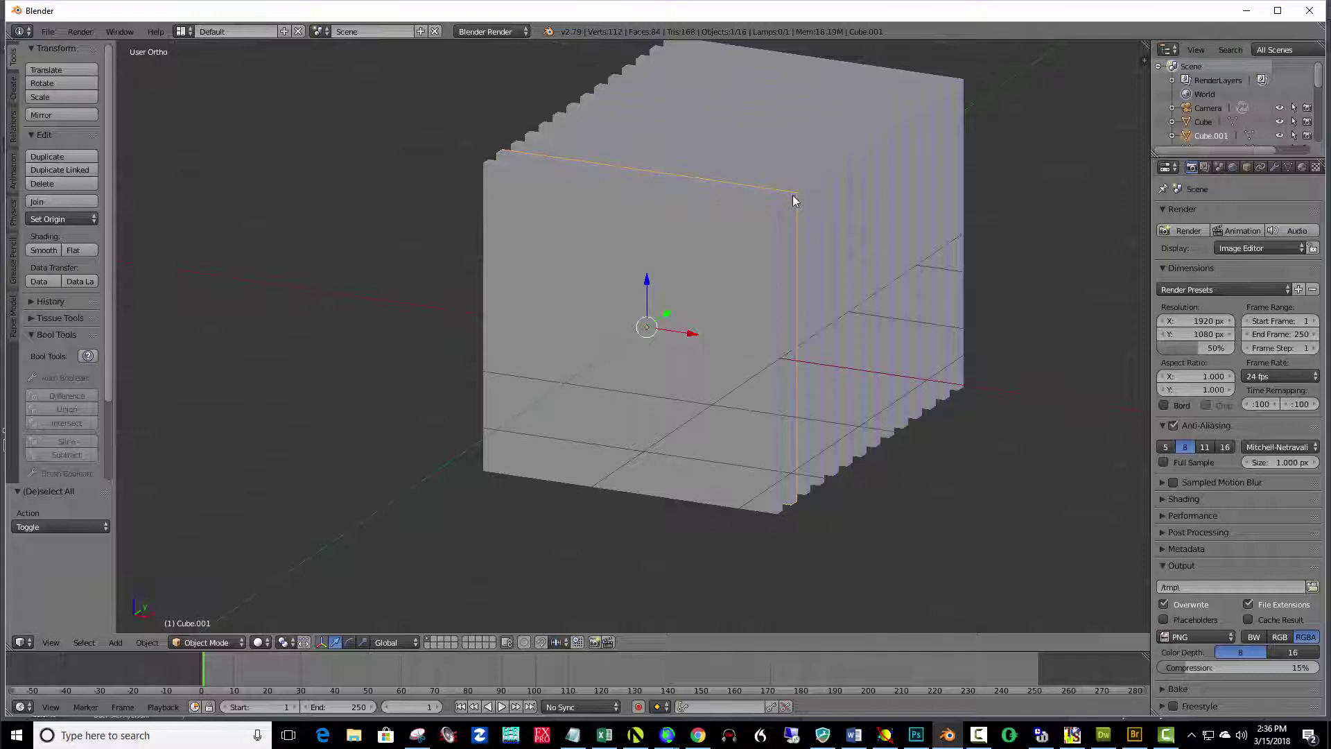
{"action": "key", "text": "r"}
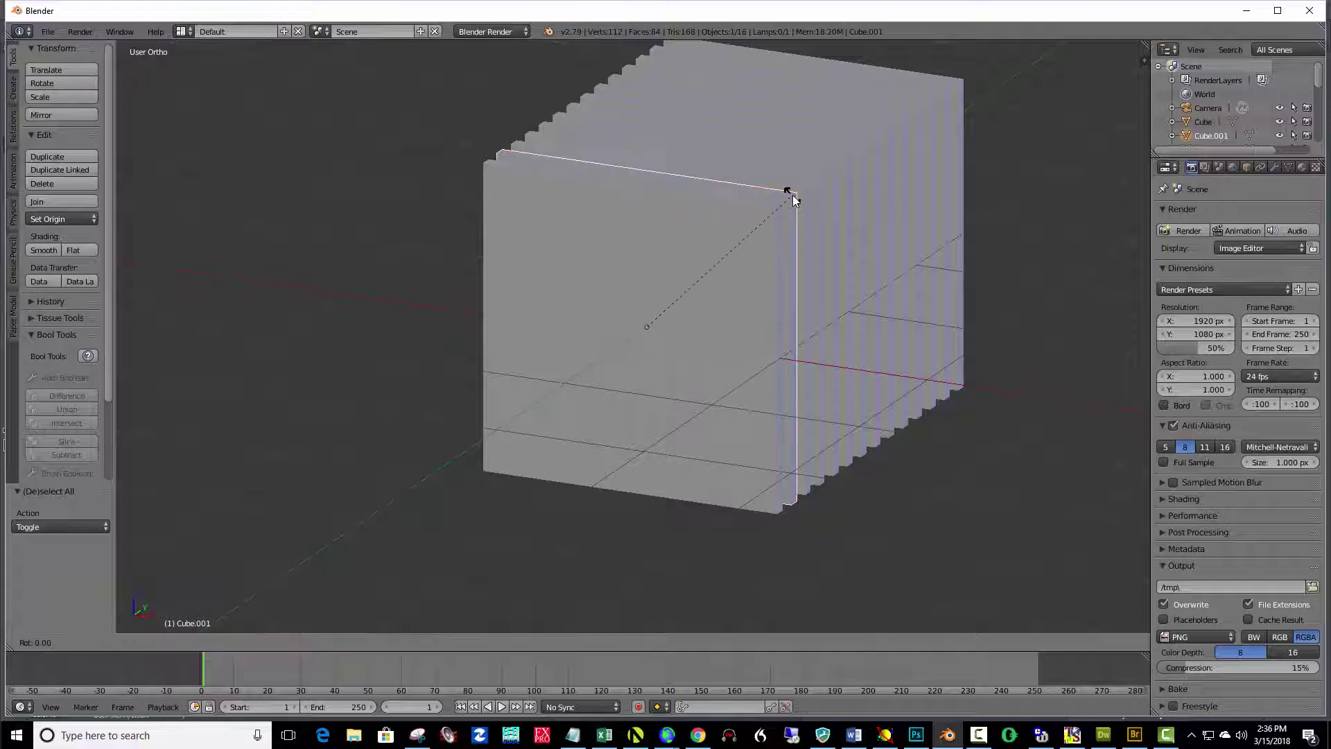
{"action": "type", "text": "y"}
{"action": "type", "text": "10"}
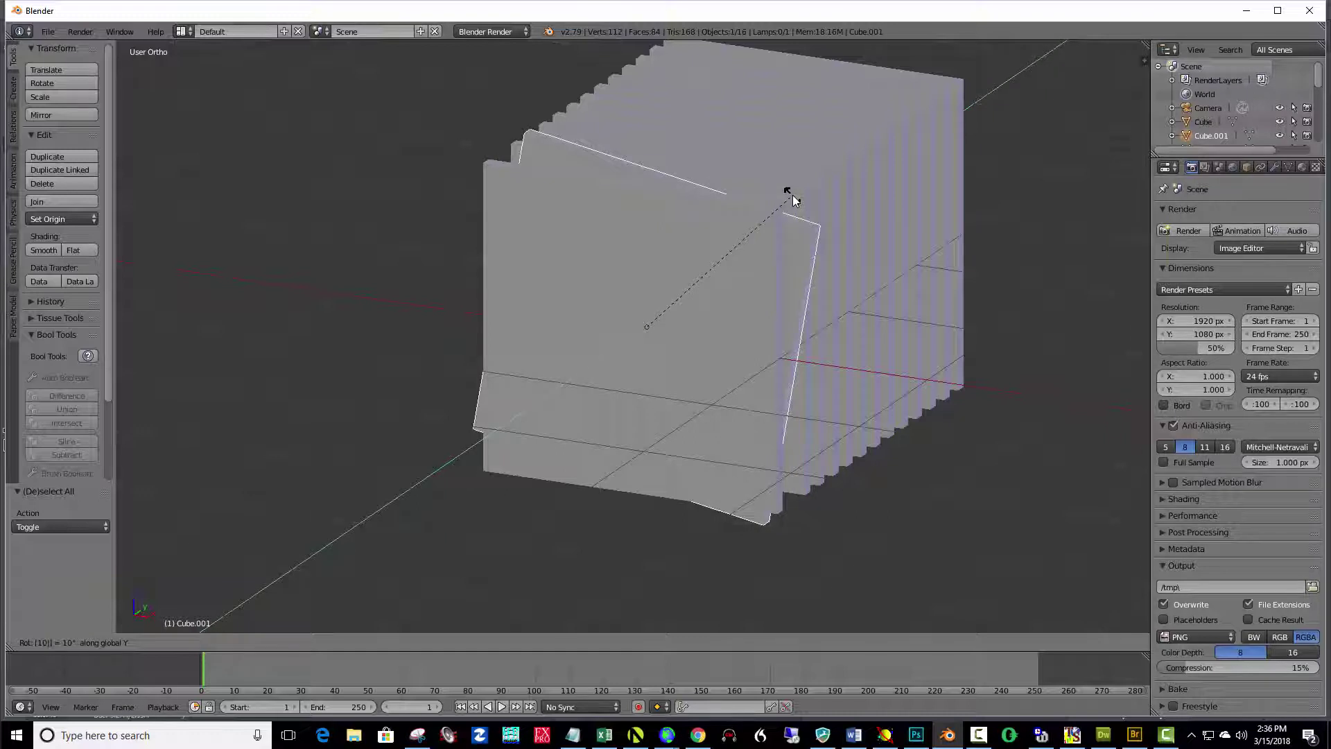
{"action": "key", "text": "Return"}
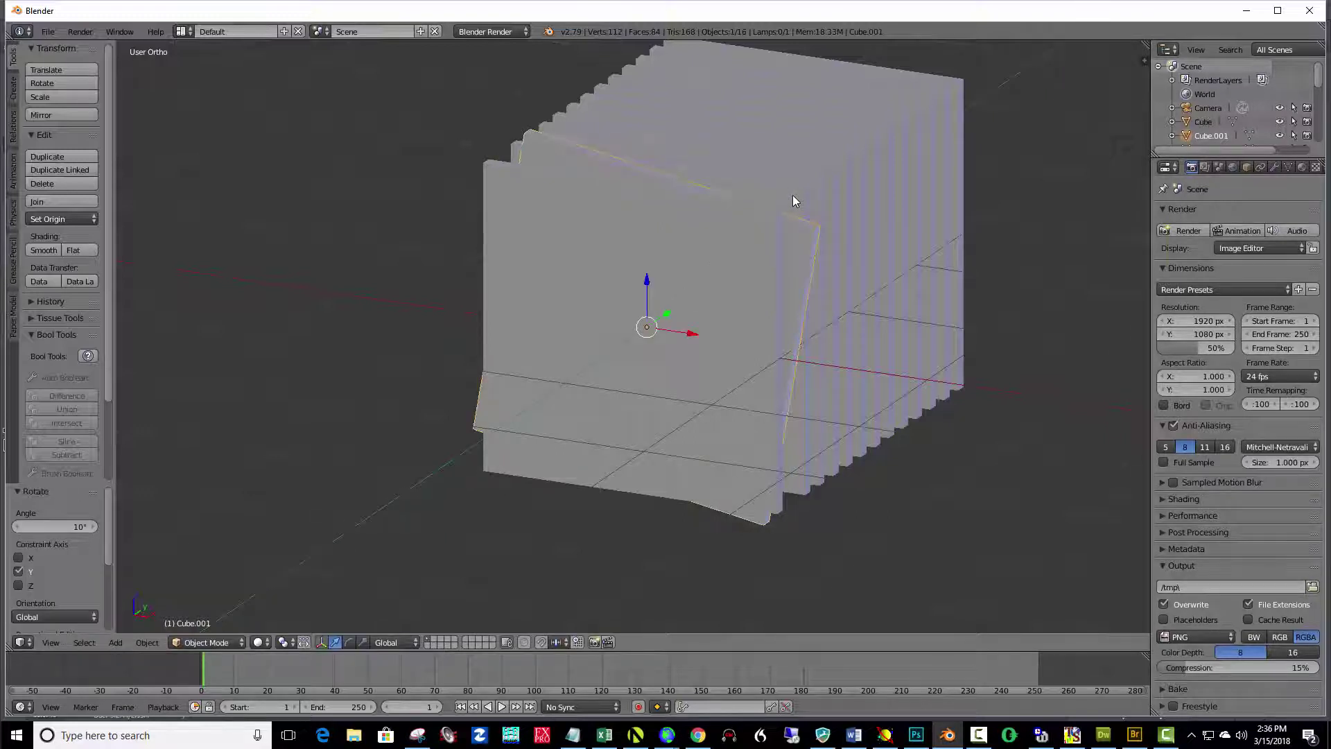
Step: Repeat the 10° Y rotation on the second, third and fourth plates, then check from front view
{"action": "key", "text": "shift+r"}
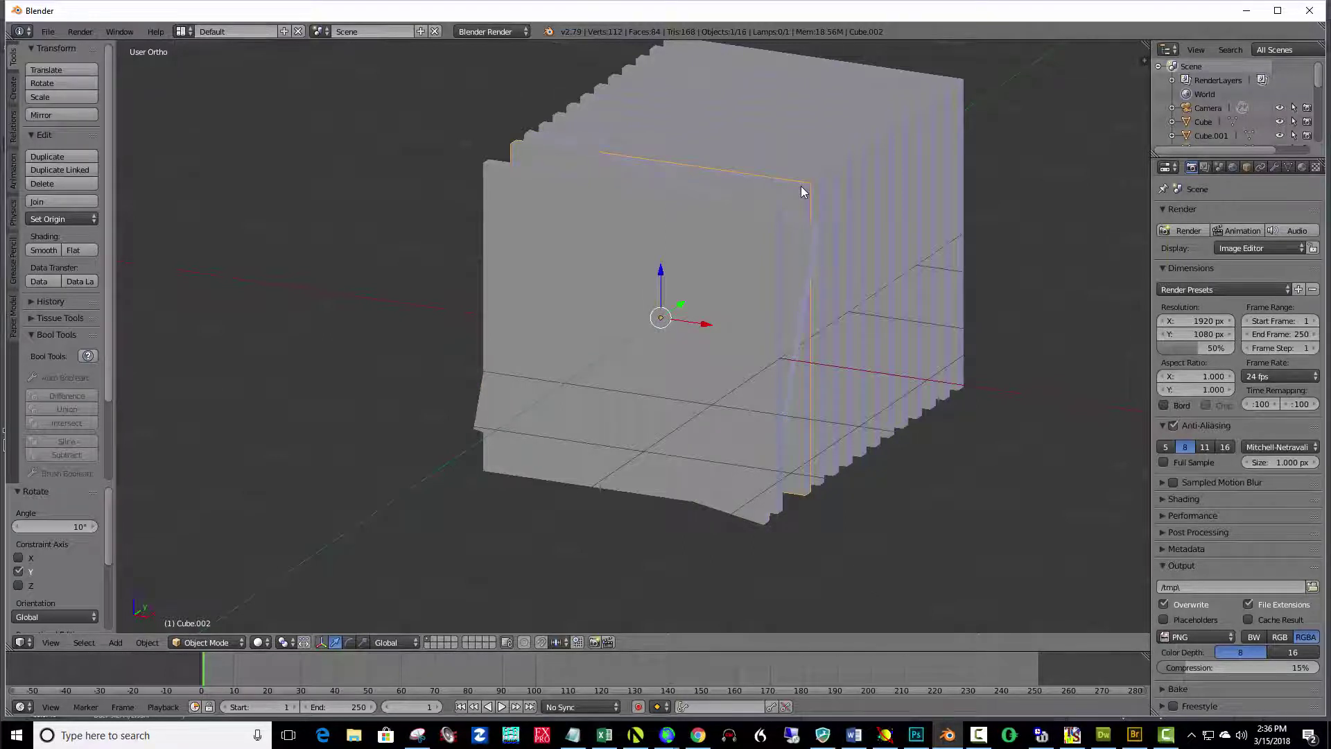
{"action": "key", "text": "shift+r"}
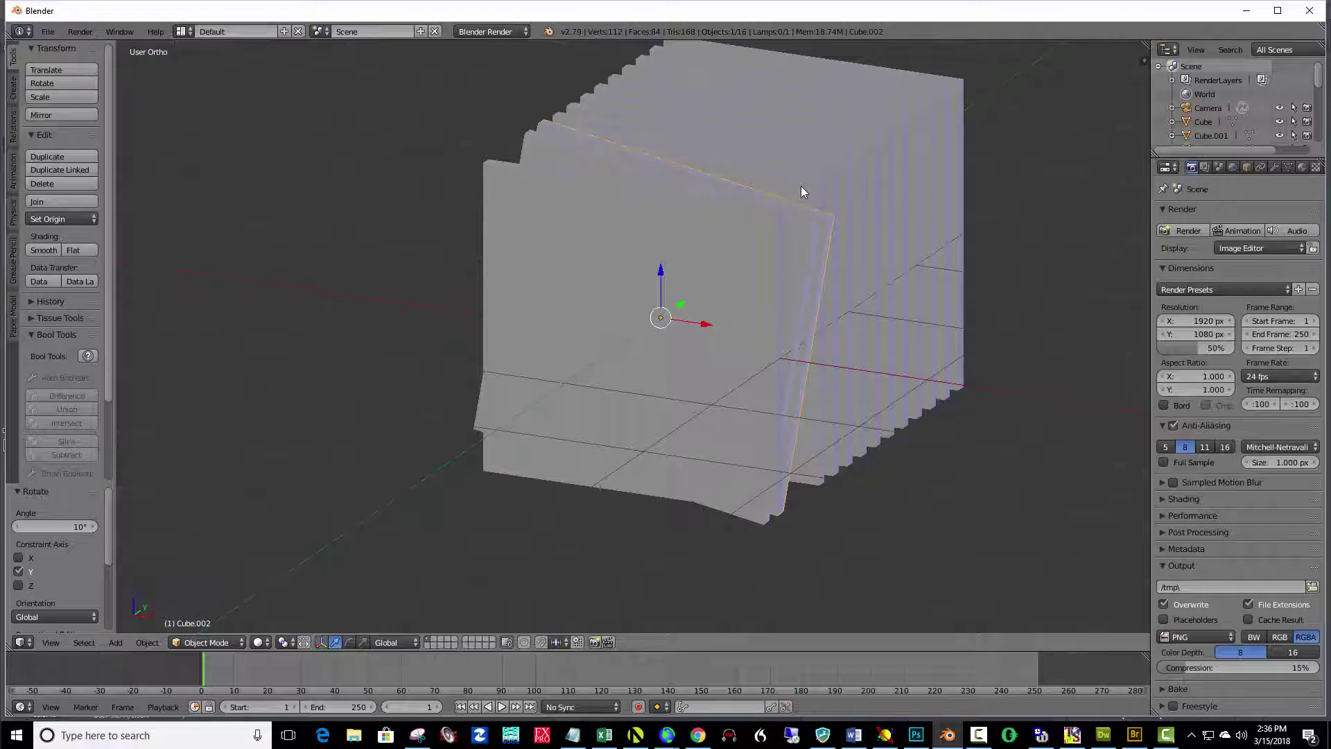
{"action": "key", "text": "shift+r"}
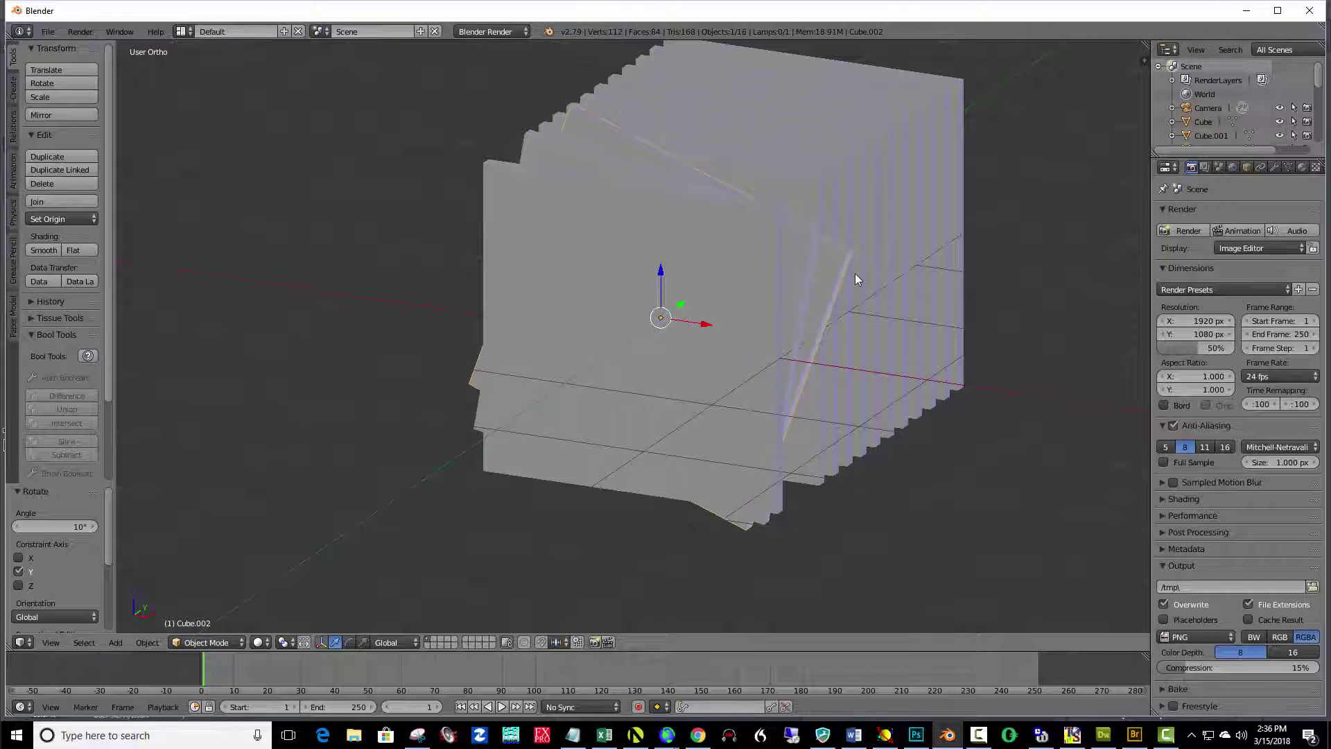
{"action": "right_click", "coordinate": [818, 176]}
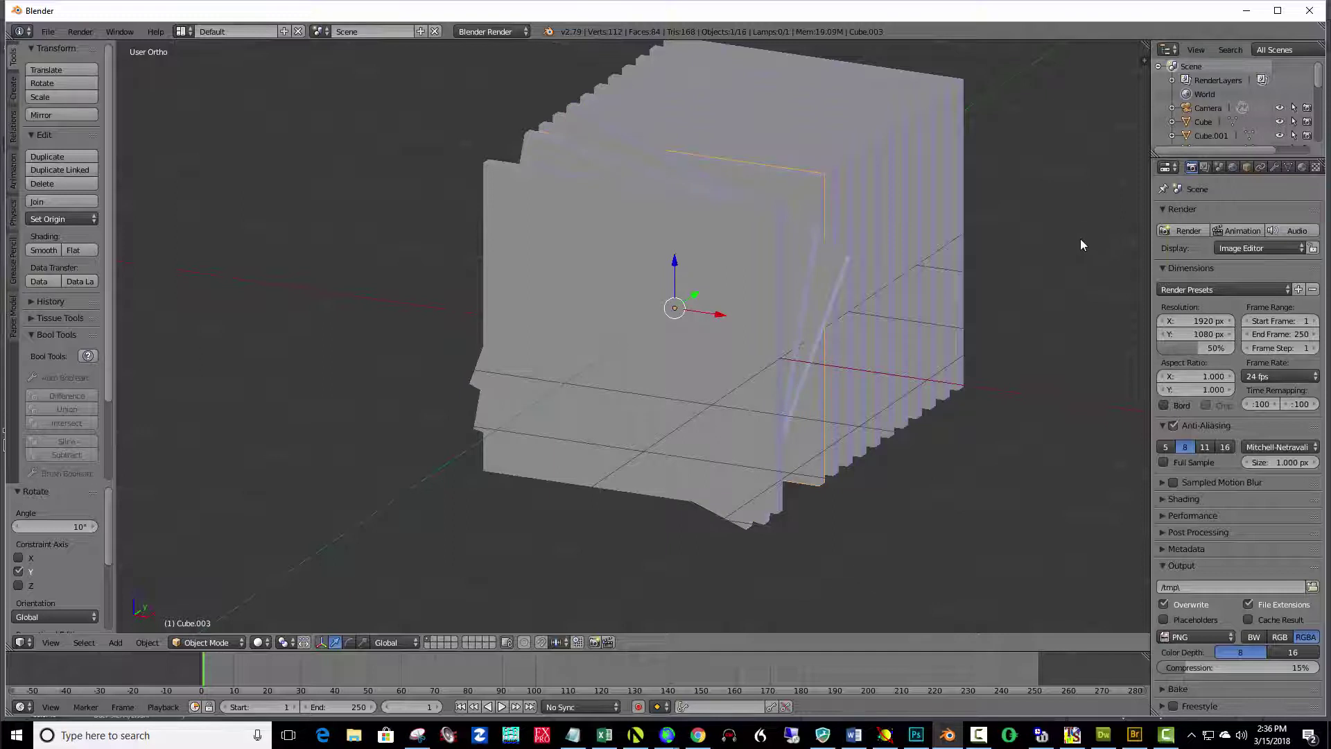
{"action": "key", "text": "shift+r"}
{"action": "key", "text": "shift+r"}
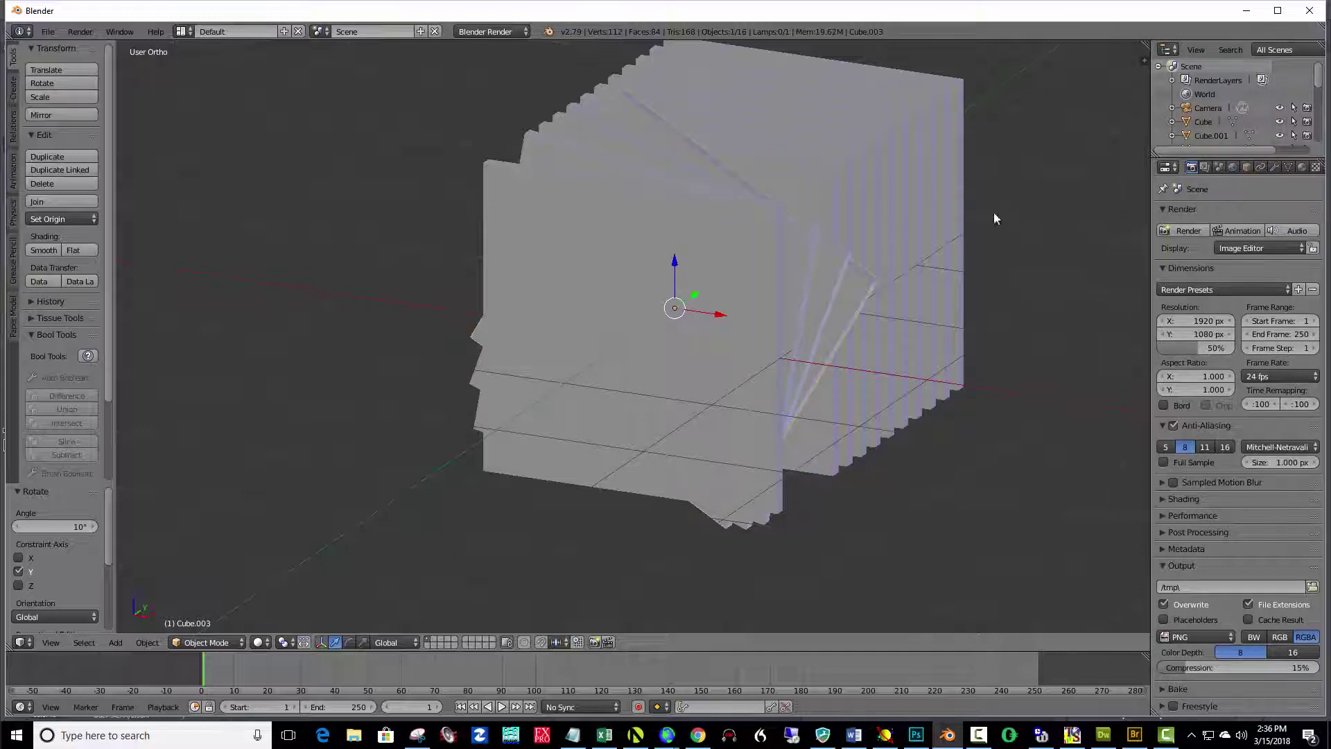
{"action": "right_click", "coordinate": [833, 169]}
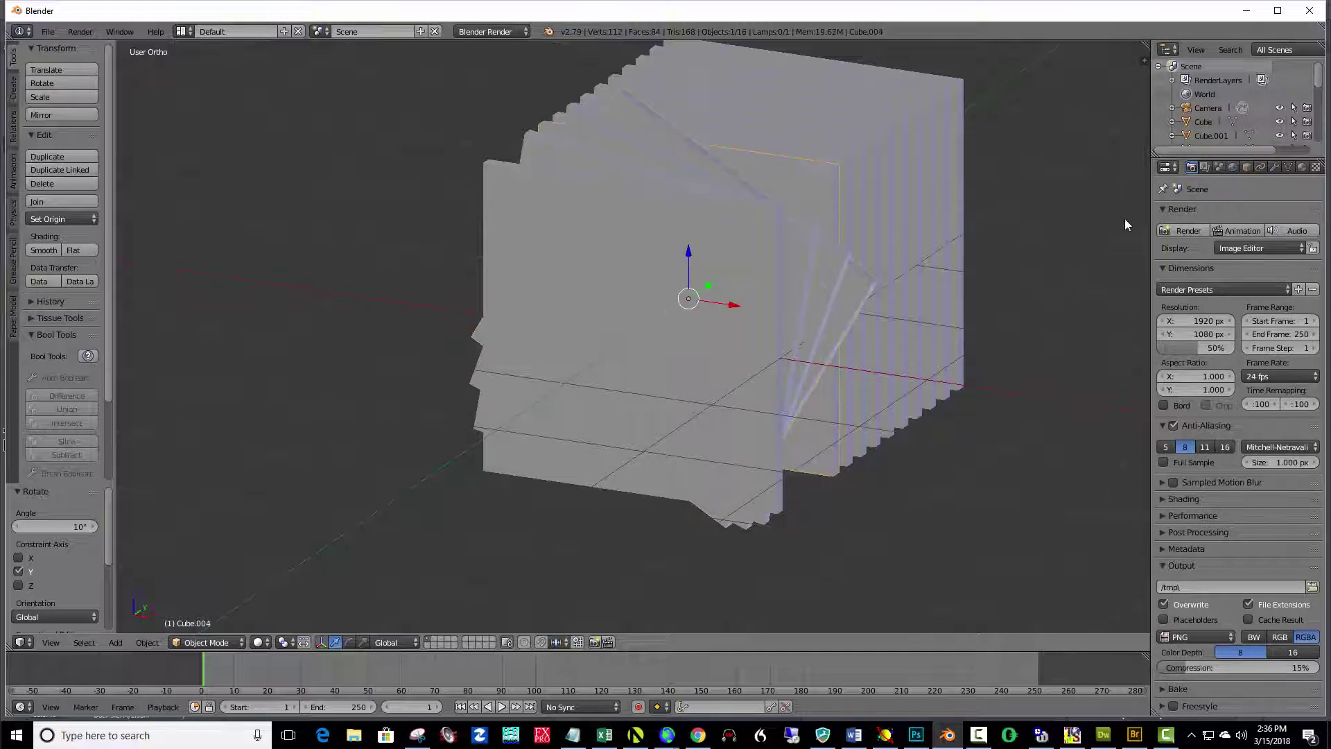
{"action": "key", "text": "shift+r"}
{"action": "key", "text": "shift+r"}
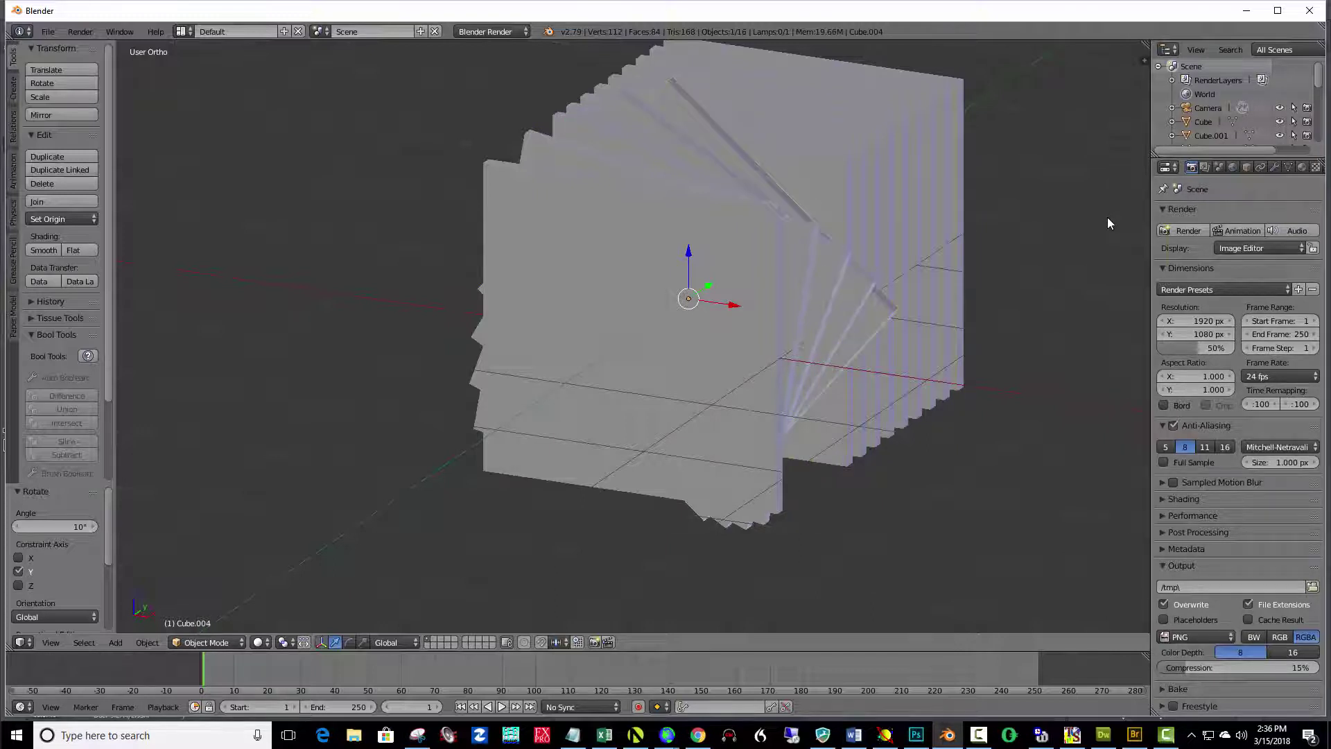
{"action": "key", "text": "KP_1"}
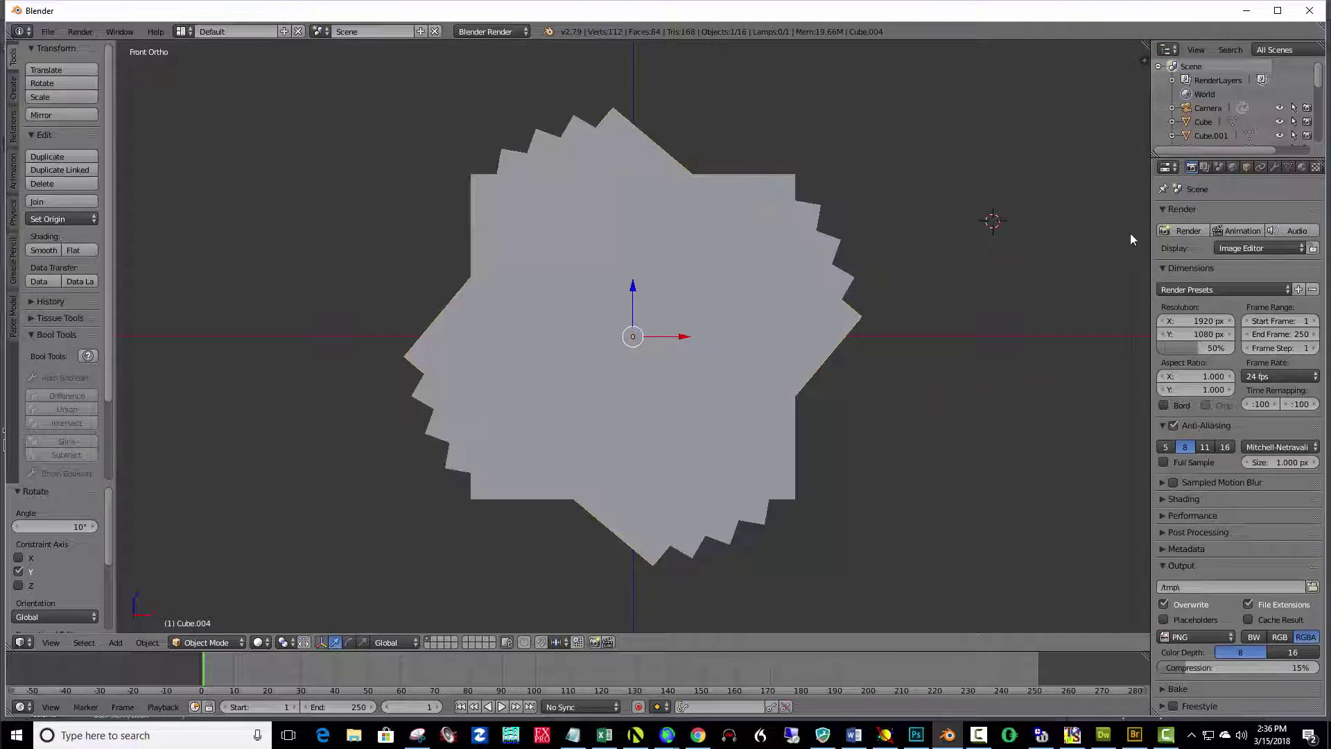
Step: Repeat the 10° Y rotation on the fifth, sixth and seventh plates in turn
{"action": "middle_click_drag", "start_coordinate": [1027, 284], "coordinate": [911, 226]}
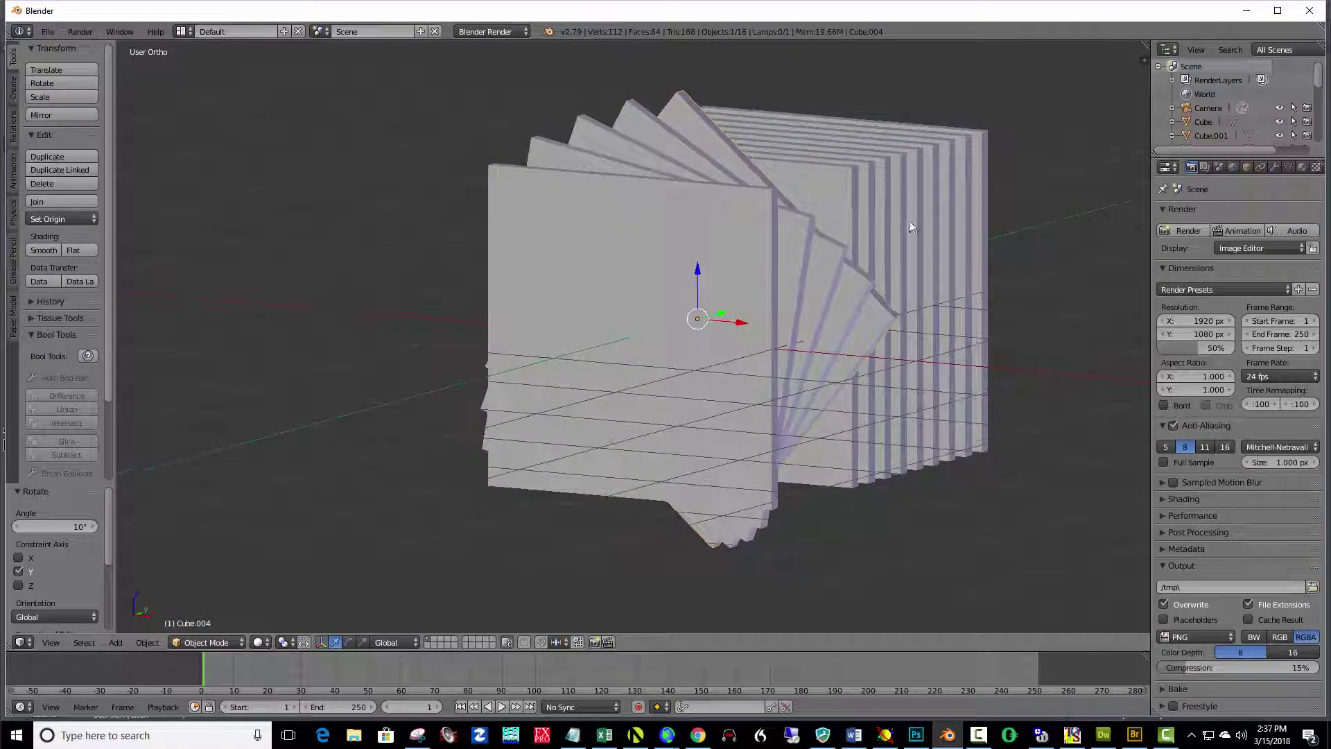
{"action": "right_click", "coordinate": [947, 181]}
{"action": "right_click", "coordinate": [949, 182]}
{"action": "key", "text": "shift+r"}
{"action": "key", "text": "shift+r"}
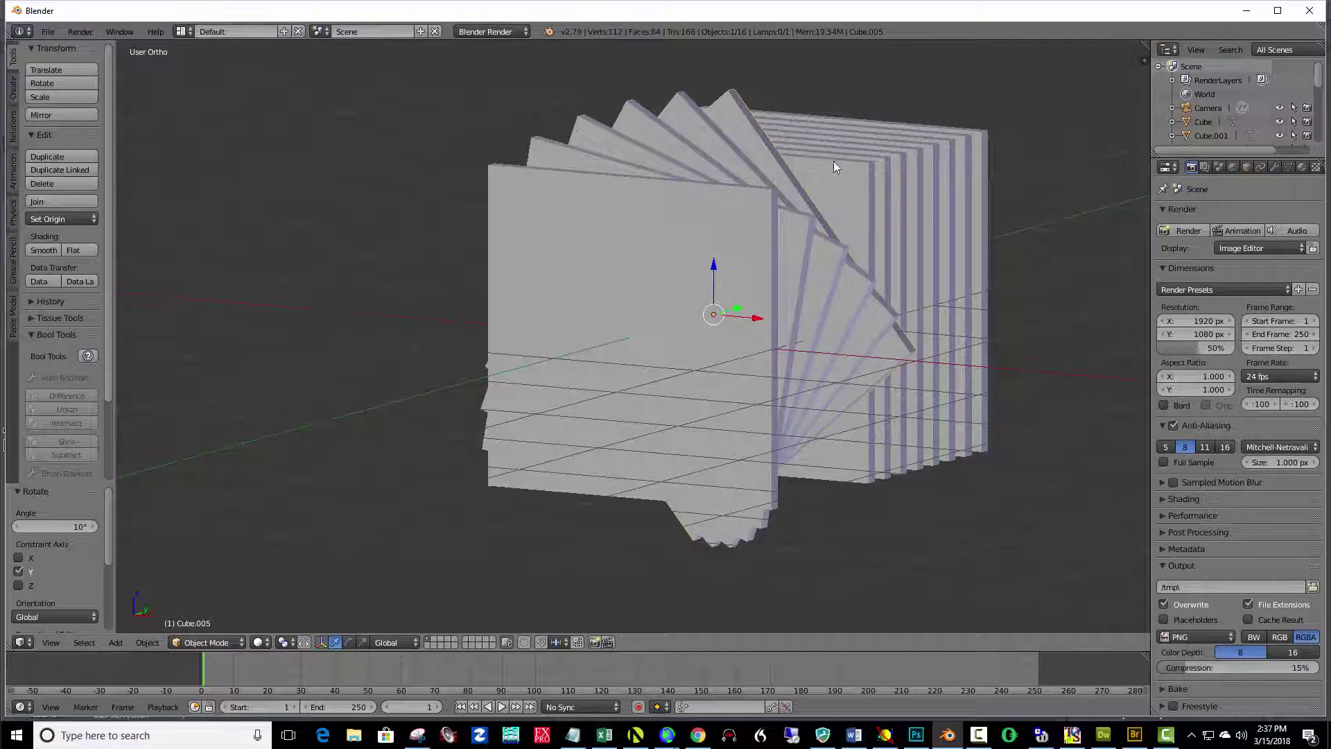
{"action": "right_click", "coordinate": [868, 163]}
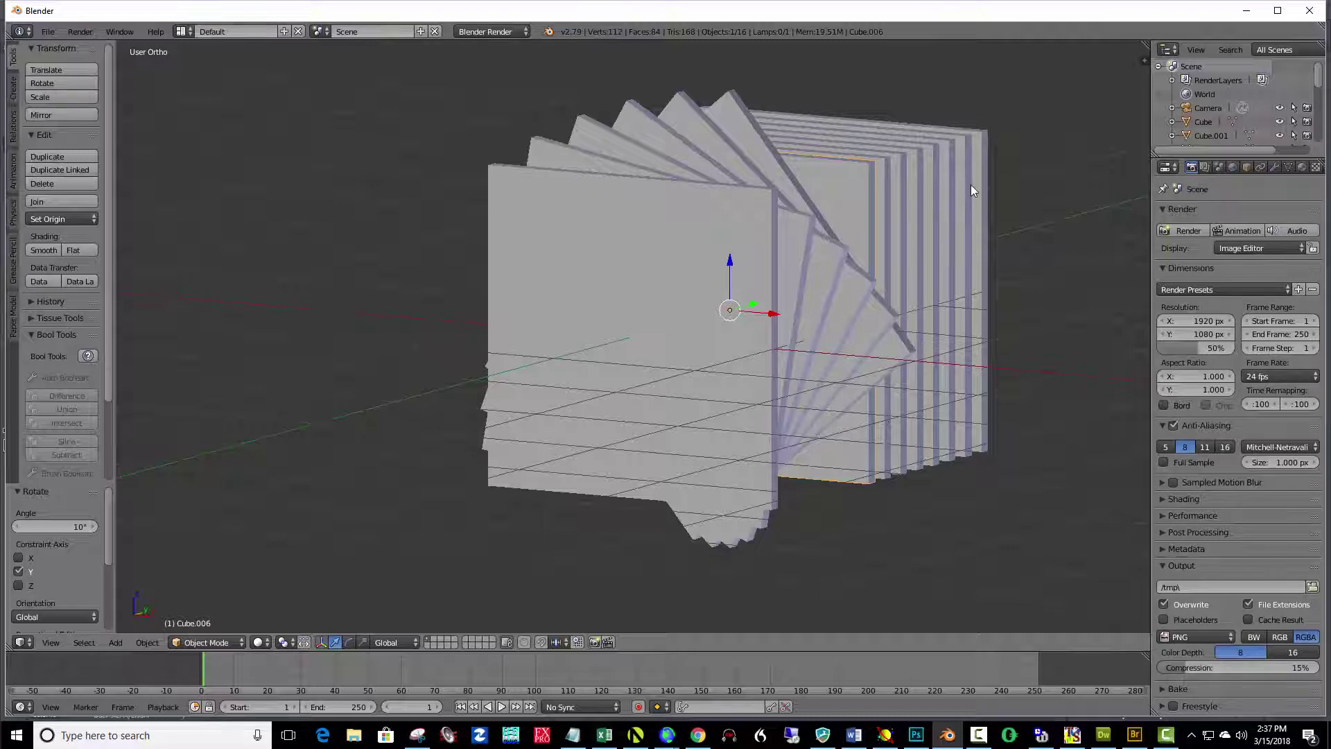
{"action": "key", "text": "shift+r"}
{"action": "key", "text": "shift+r"}
{"action": "key", "text": "shift+r"}
{"action": "key", "text": "shift+r"}
{"action": "key", "text": "shift+r"}
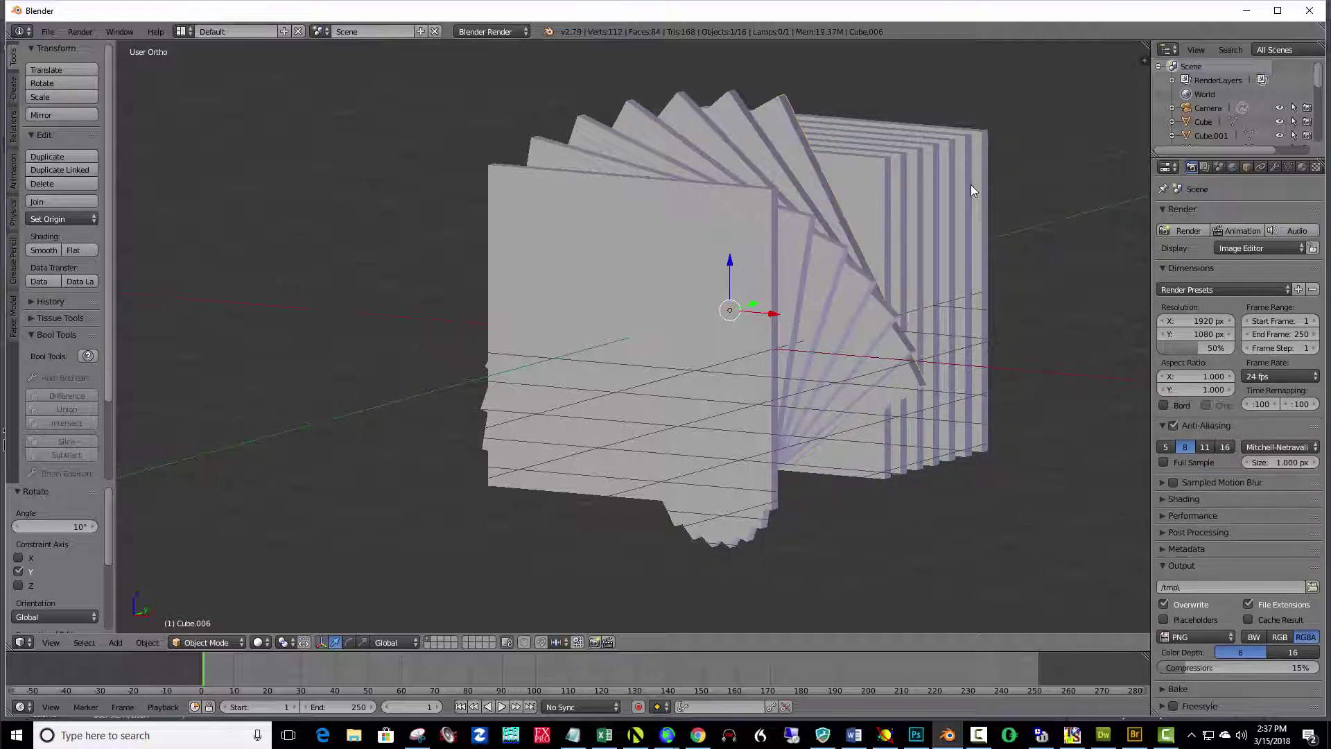
{"action": "key", "text": "shift+r"}
{"action": "right_click", "coordinate": [892, 170]}
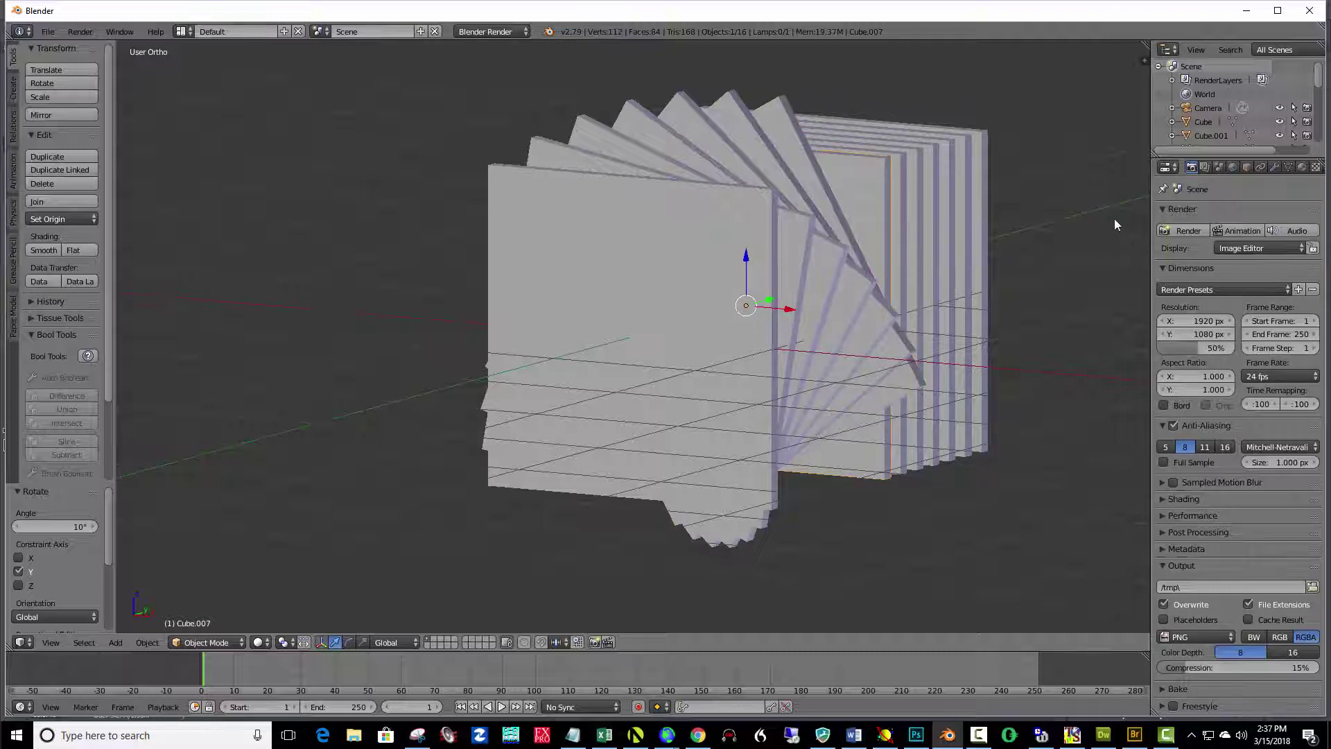
{"action": "key", "text": "shift+r"}
{"action": "key", "text": "shift+r"}
{"action": "key", "text": "shift+r"}
{"action": "key", "text": "shift+r"}
{"action": "key", "text": "shift+r"}
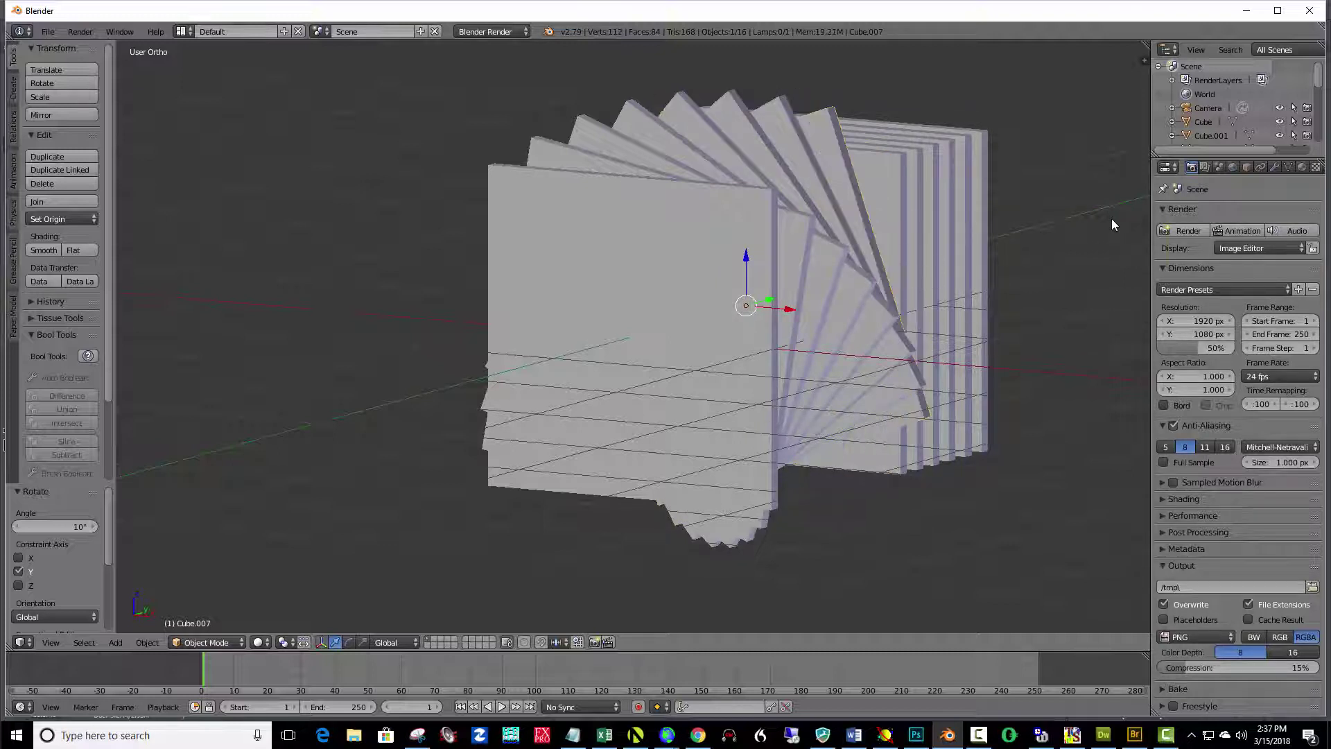
Step: Repeat the 10° Y rotation on the next three rear plates, through Cube.010
{"action": "right_click", "coordinate": [899, 164]}
{"action": "key", "text": "shift+r"}
{"action": "key", "text": "shift+r"}
{"action": "key", "text": "shift+r"}
{"action": "key", "text": "shift+r"}
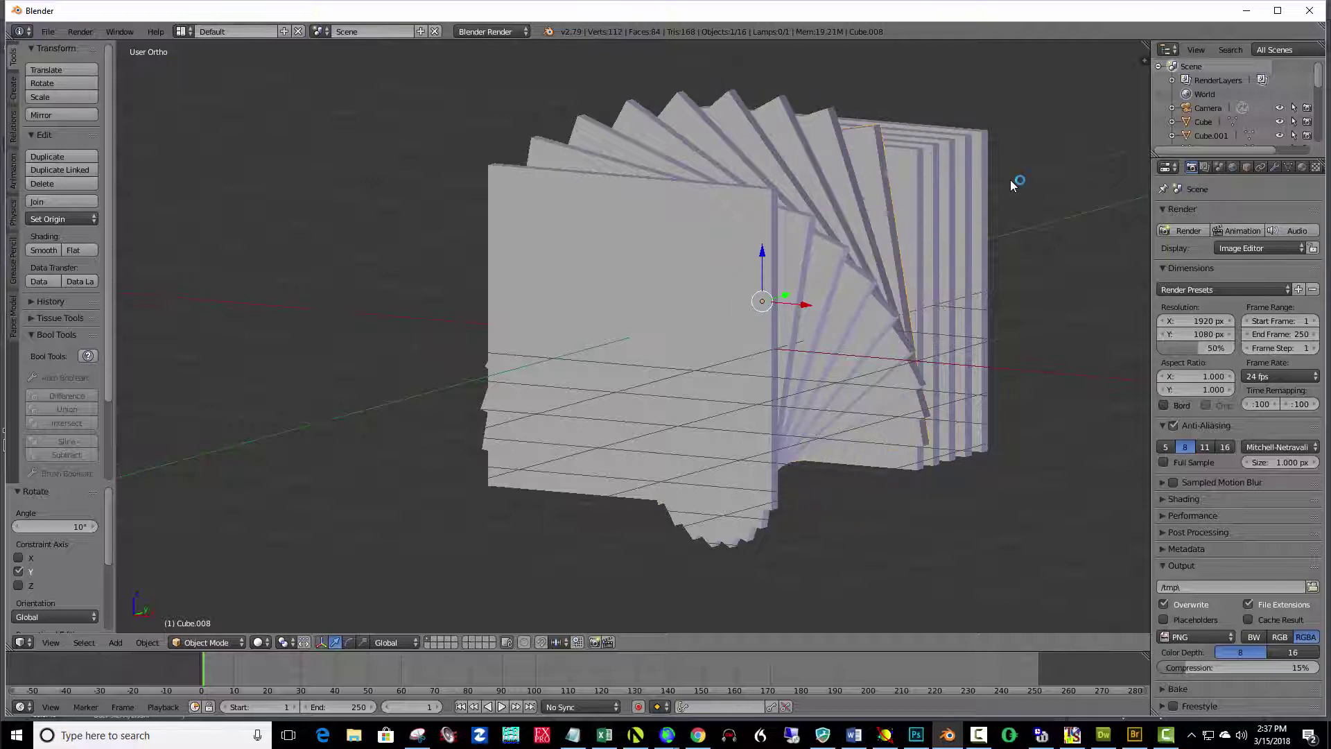
{"action": "right_click", "coordinate": [914, 154]}
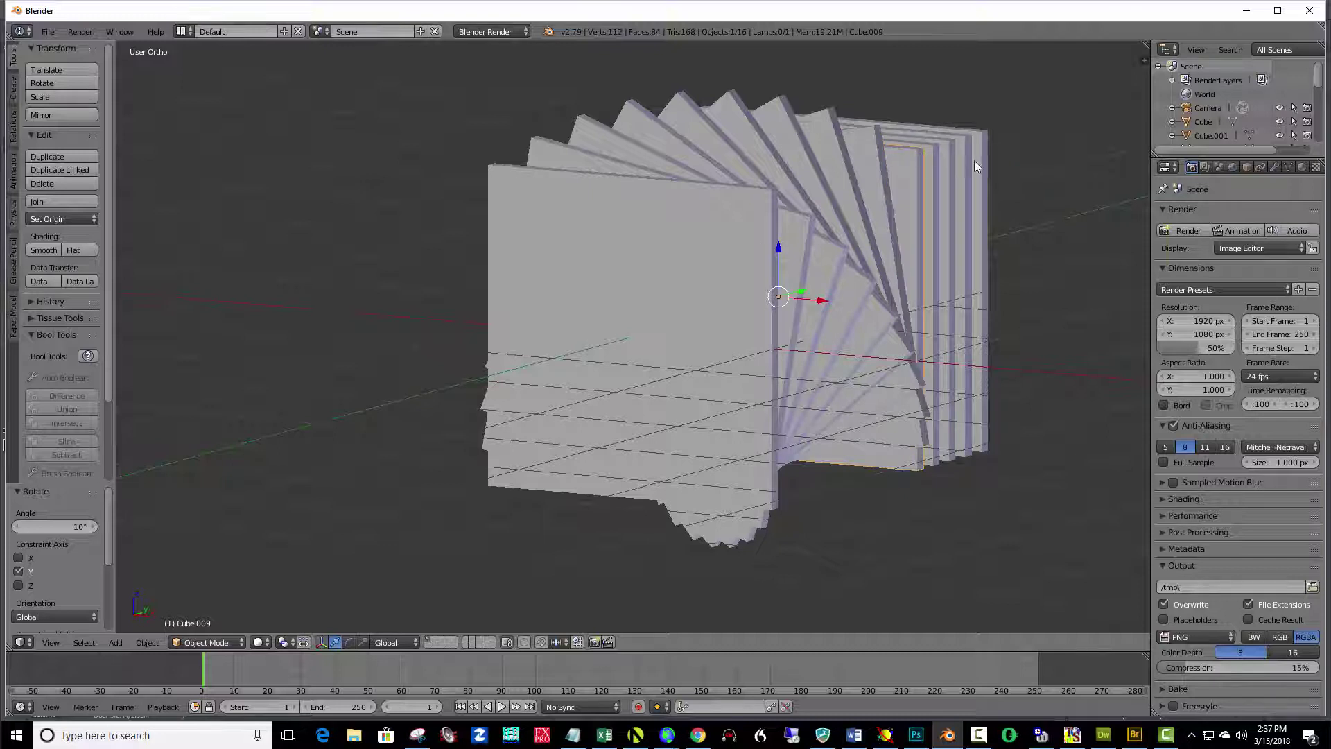
{"action": "key", "text": "shift+r"}
{"action": "key", "text": "shift+r"}
{"action": "key", "text": "shift+r"}
{"action": "key", "text": "shift+r"}
{"action": "right_click", "coordinate": [930, 147]}
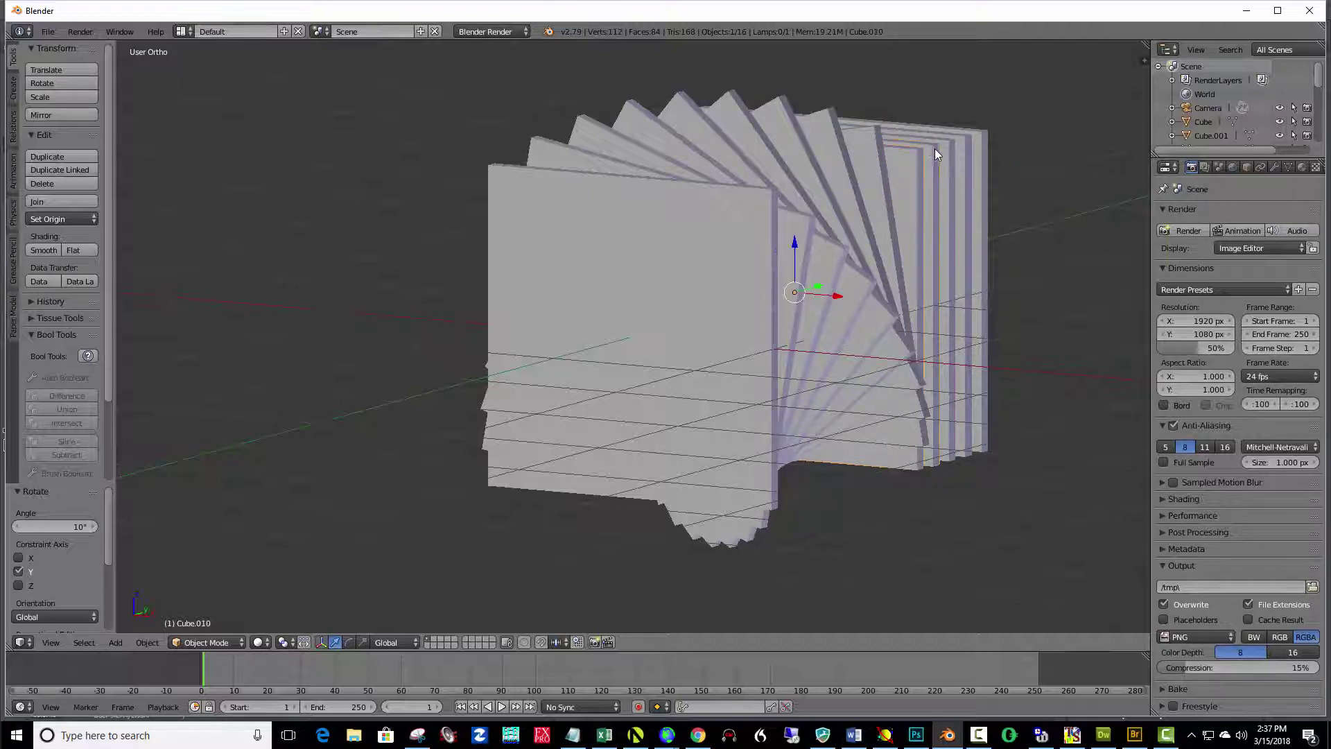
{"action": "key", "text": "shift+r"}
{"action": "key", "text": "shift+r"}
{"action": "key", "text": "shift+r"}
{"action": "key", "text": "shift+r"}
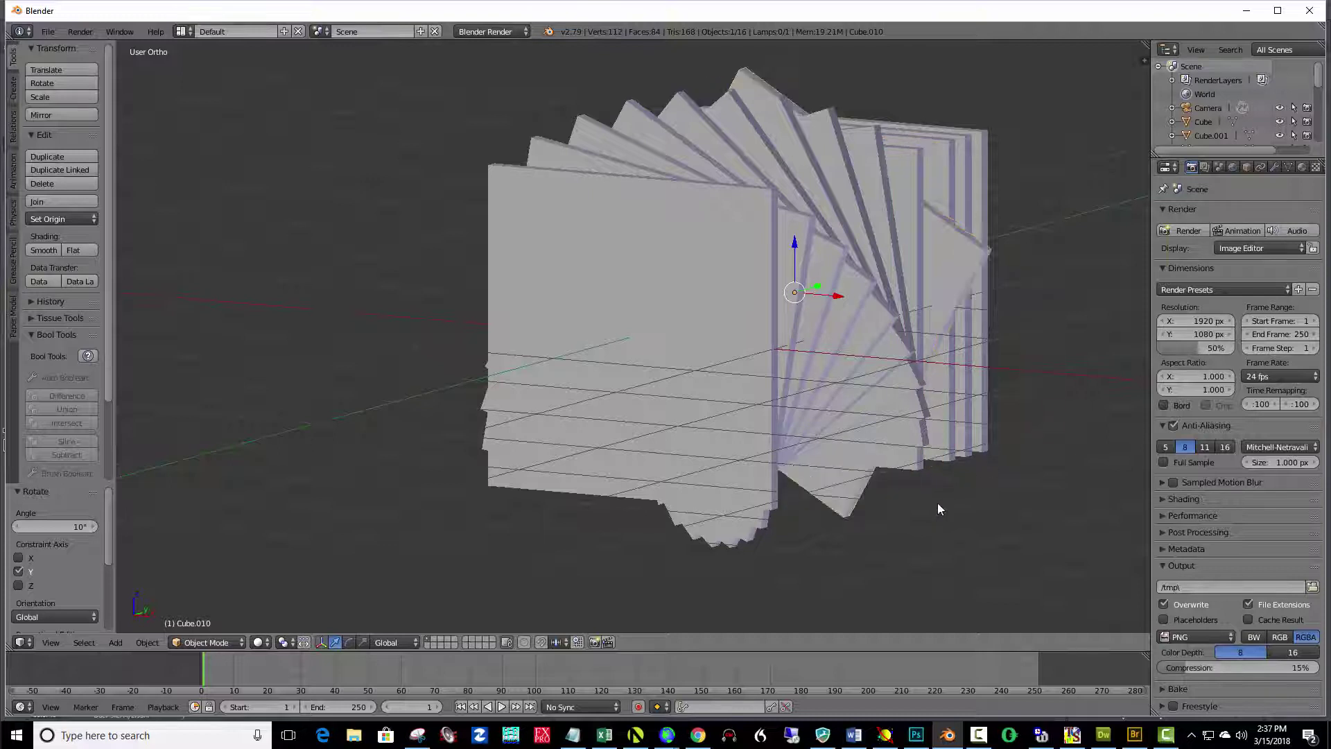
{"action": "key", "text": "shift+r"}
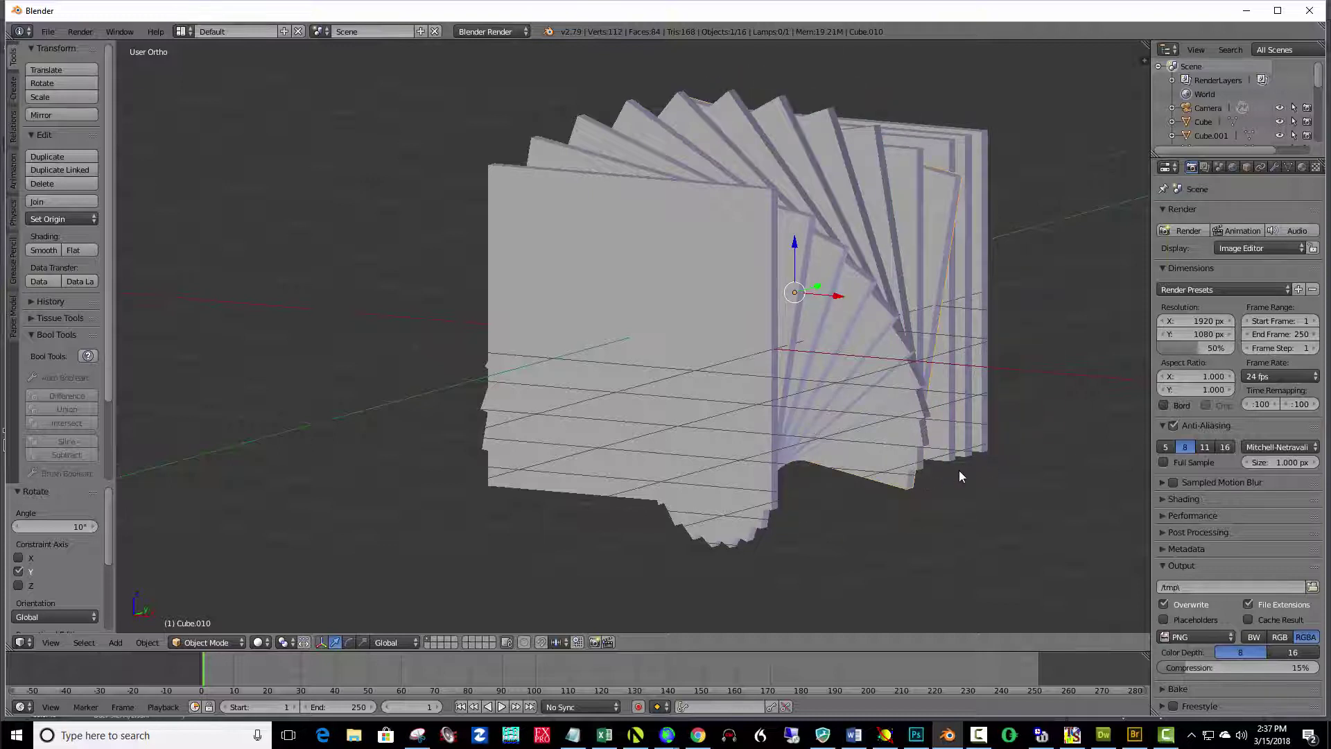
Step: Rotate Cube.011, Cube.012 and Cube.013 into the fan with repeated 10° Y steps
{"action": "right_click", "coordinate": [947, 143]}
{"action": "key", "text": "shift+r"}
{"action": "key", "text": "shift+r"}
{"action": "key", "text": "shift+r"}
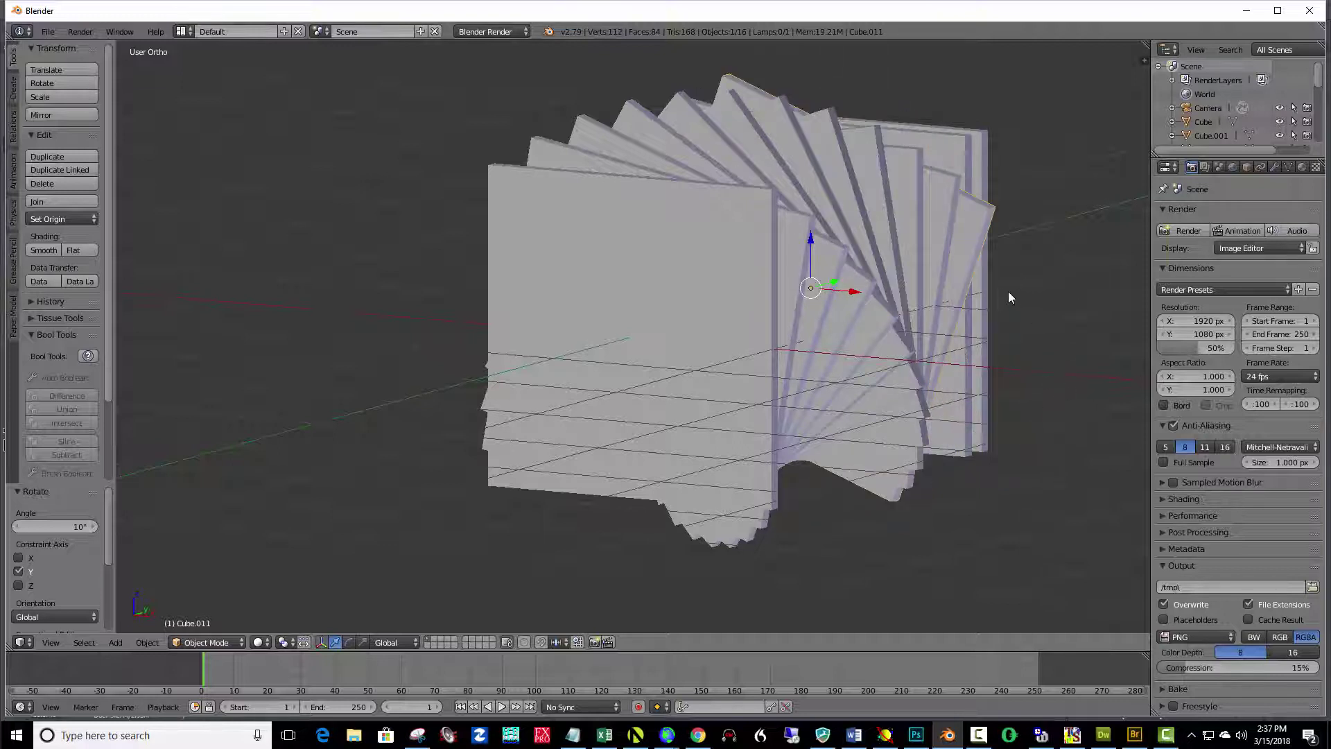
{"action": "right_click", "coordinate": [968, 145]}
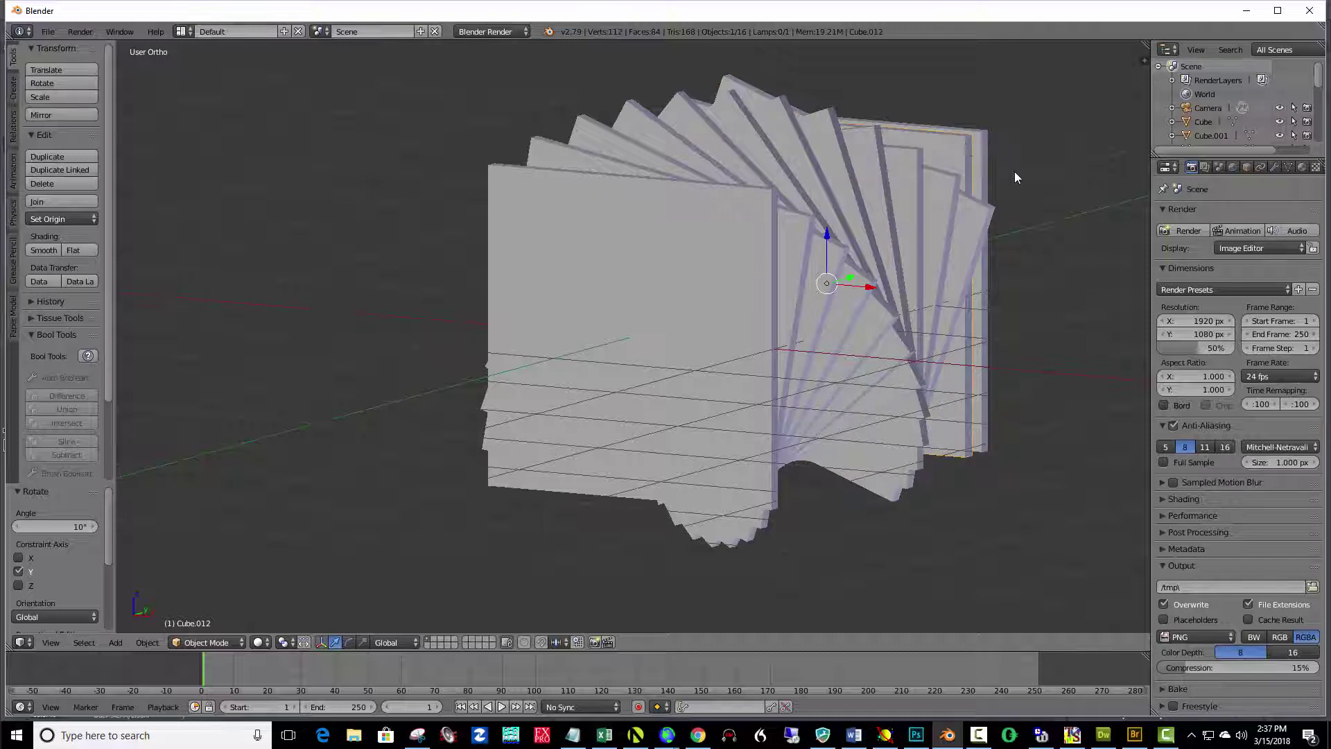
{"action": "key", "text": "shift+r"}
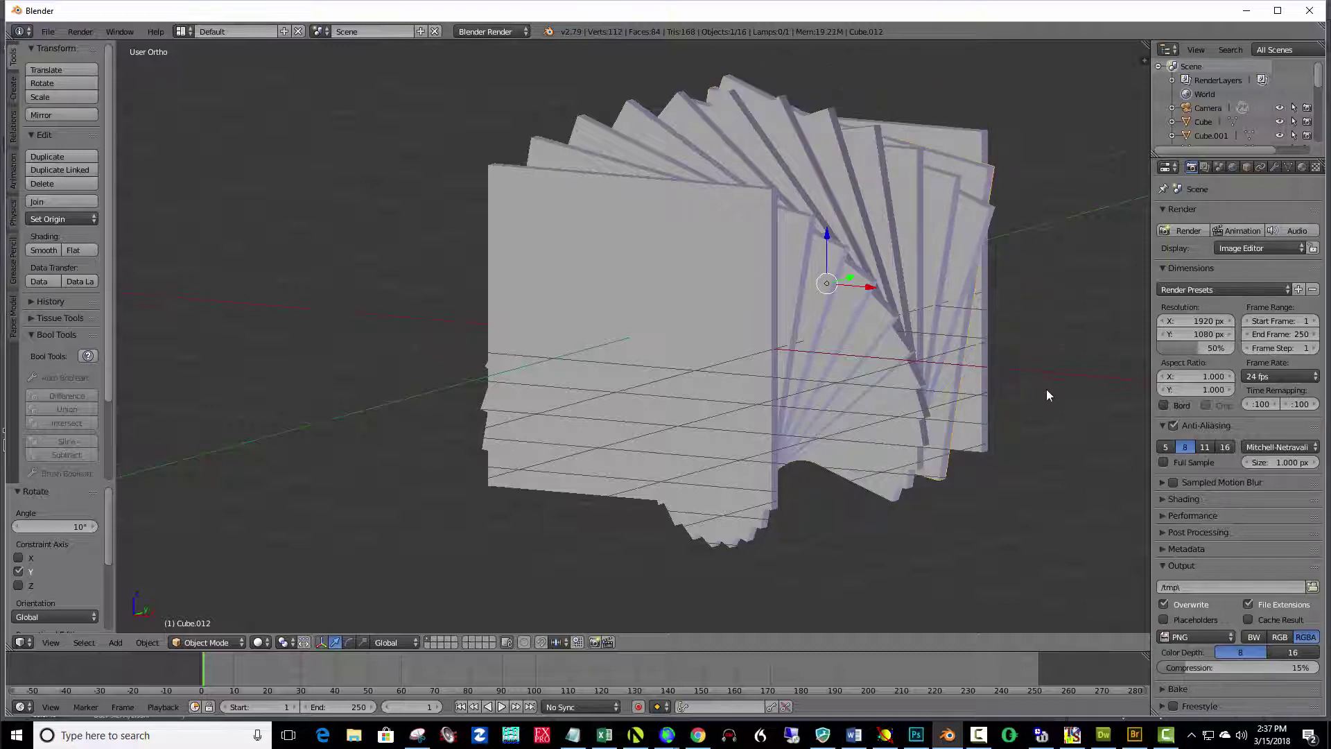
{"action": "key", "text": "shift+r"}
{"action": "key", "text": "shift+r"}
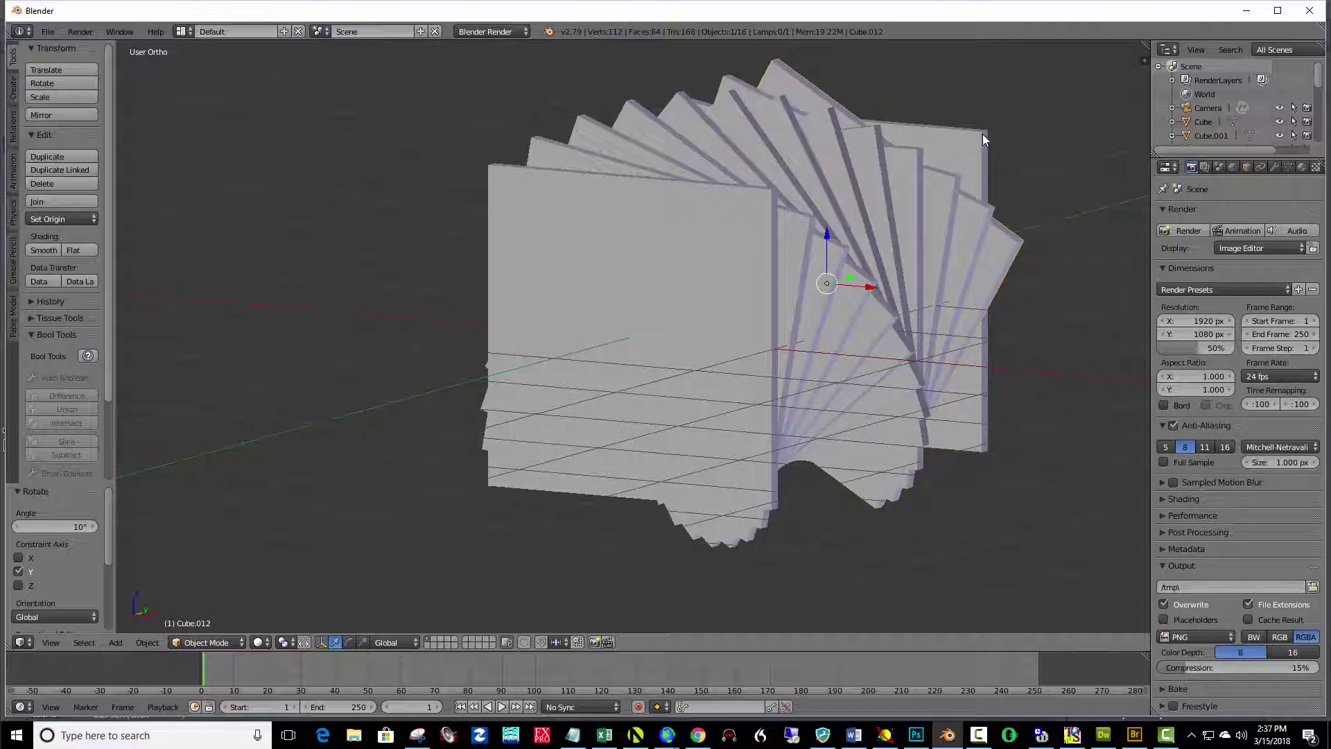
{"action": "right_click", "coordinate": [983, 135]}
{"action": "key", "text": "shift+r"}
{"action": "key", "text": "shift+r"}
{"action": "key", "text": "shift+r"}
{"action": "key", "text": "shift+r"}
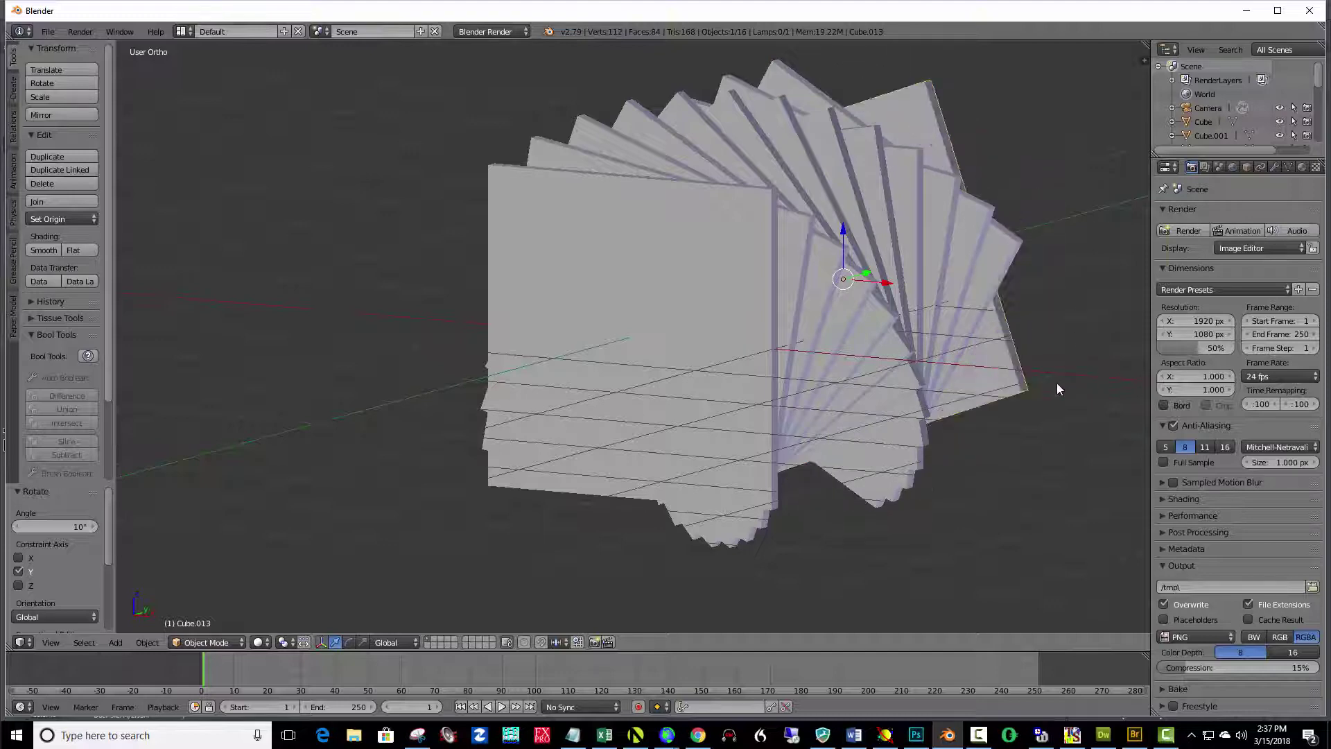
{"action": "key", "text": "shift+r"}
{"action": "key", "text": "shift+r"}
{"action": "key", "text": "shift+r"}
{"action": "key", "text": "shift+r"}
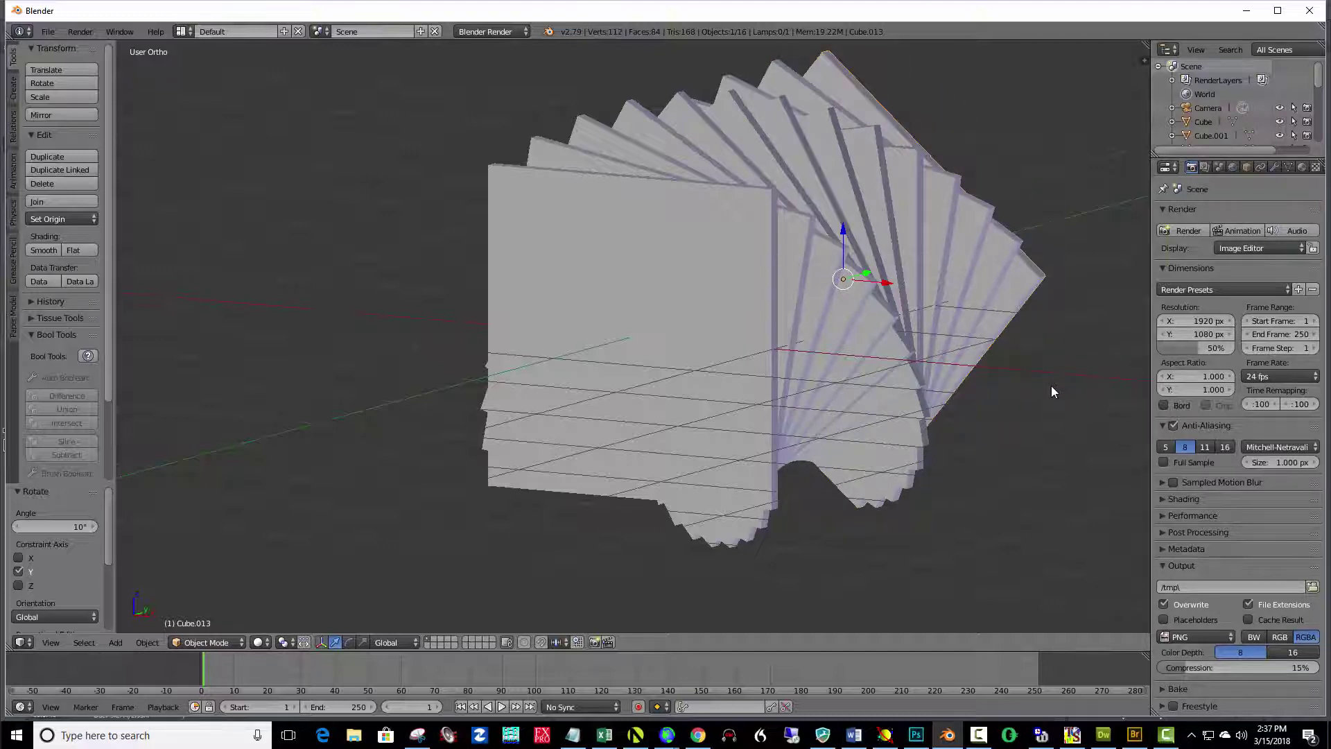
{"action": "middle_click_drag", "start_coordinate": [1006, 429], "coordinate": [1028, 383]}
Step: Switch to Front Ortho and place the 3D cursor at the fan's bottom tip
{"action": "scroll", "coordinate": [1009, 406], "scroll_direction": "down", "scroll_amount": 3}
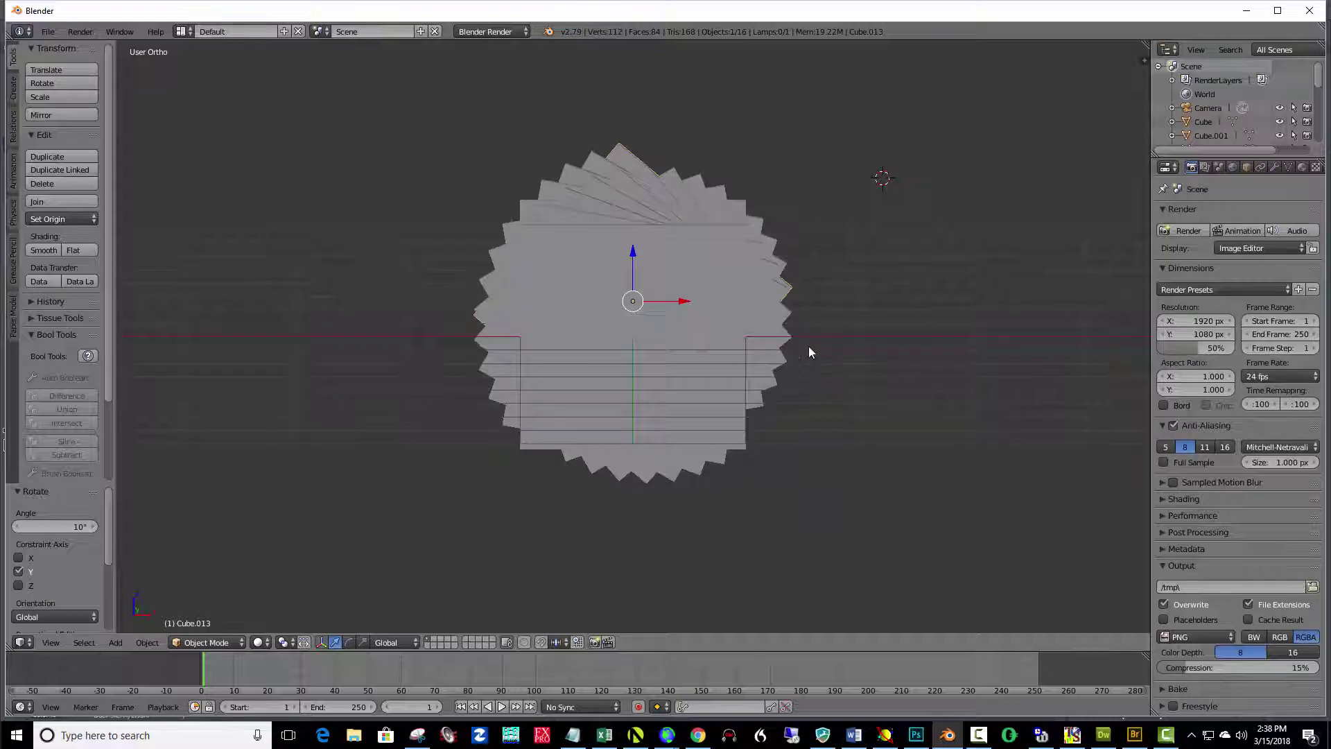
{"action": "mouse_move", "coordinate": [808, 345]}
{"action": "middle_mouse_down"}
{"action": "mouse_move", "coordinate": [725, 362]}
{"action": "mouse_move", "coordinate": [730, 343]}
{"action": "mouse_move", "coordinate": [816, 357]}
{"action": "middle_mouse_up"}
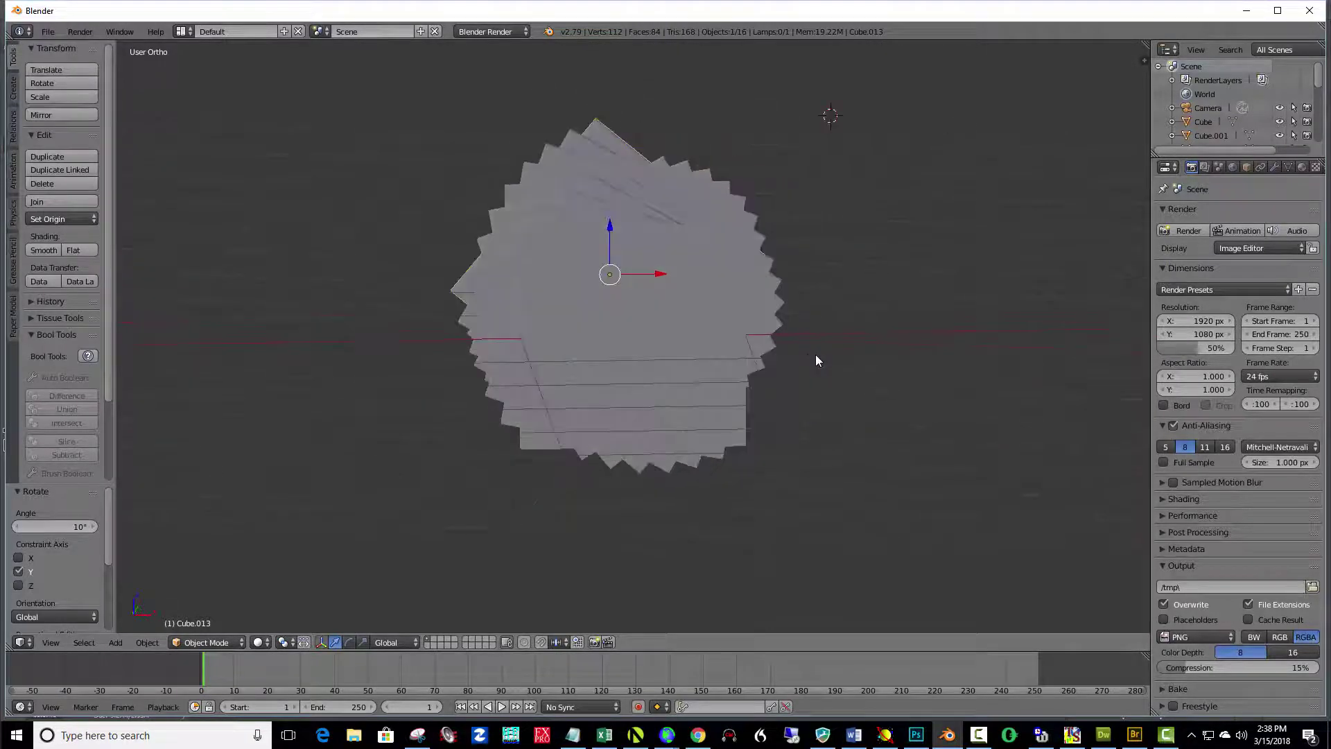
{"action": "key", "text": "KP_1"}
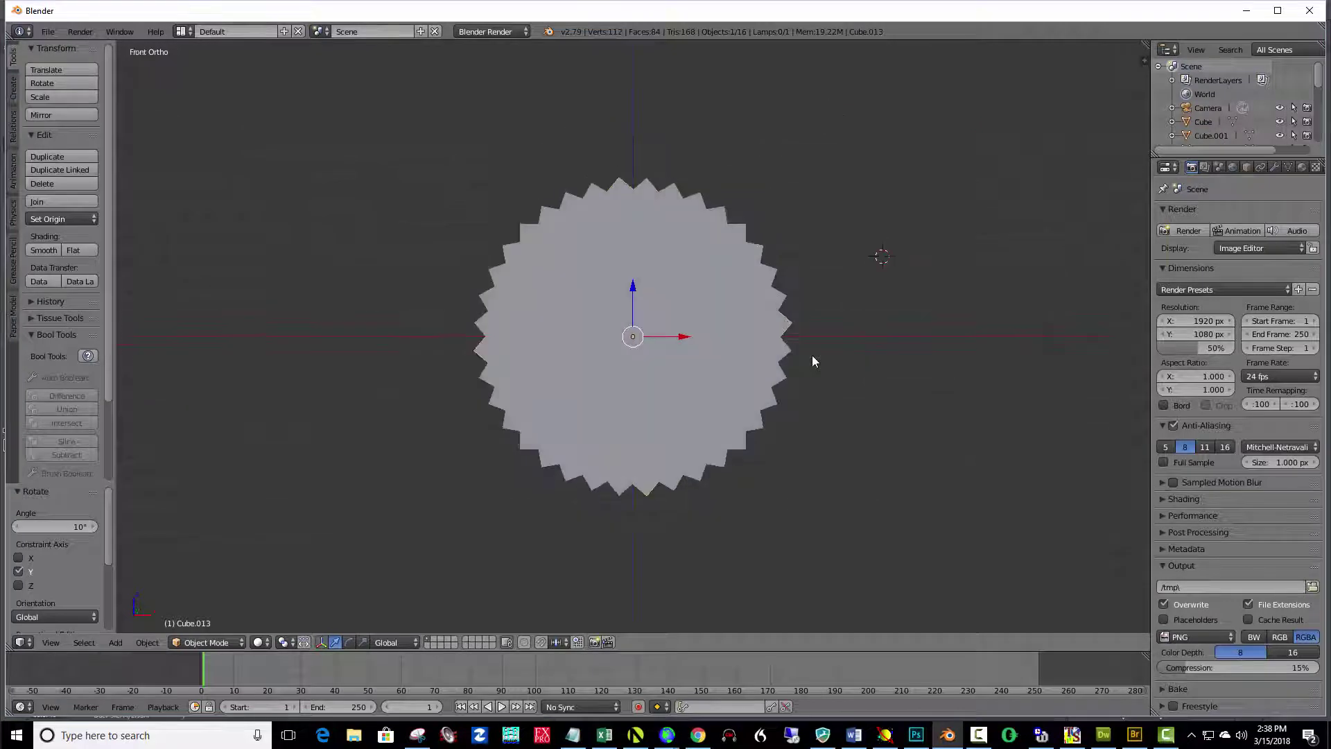
{"action": "left_click", "coordinate": [632, 494]}
{"action": "left_click", "coordinate": [13, 93]}
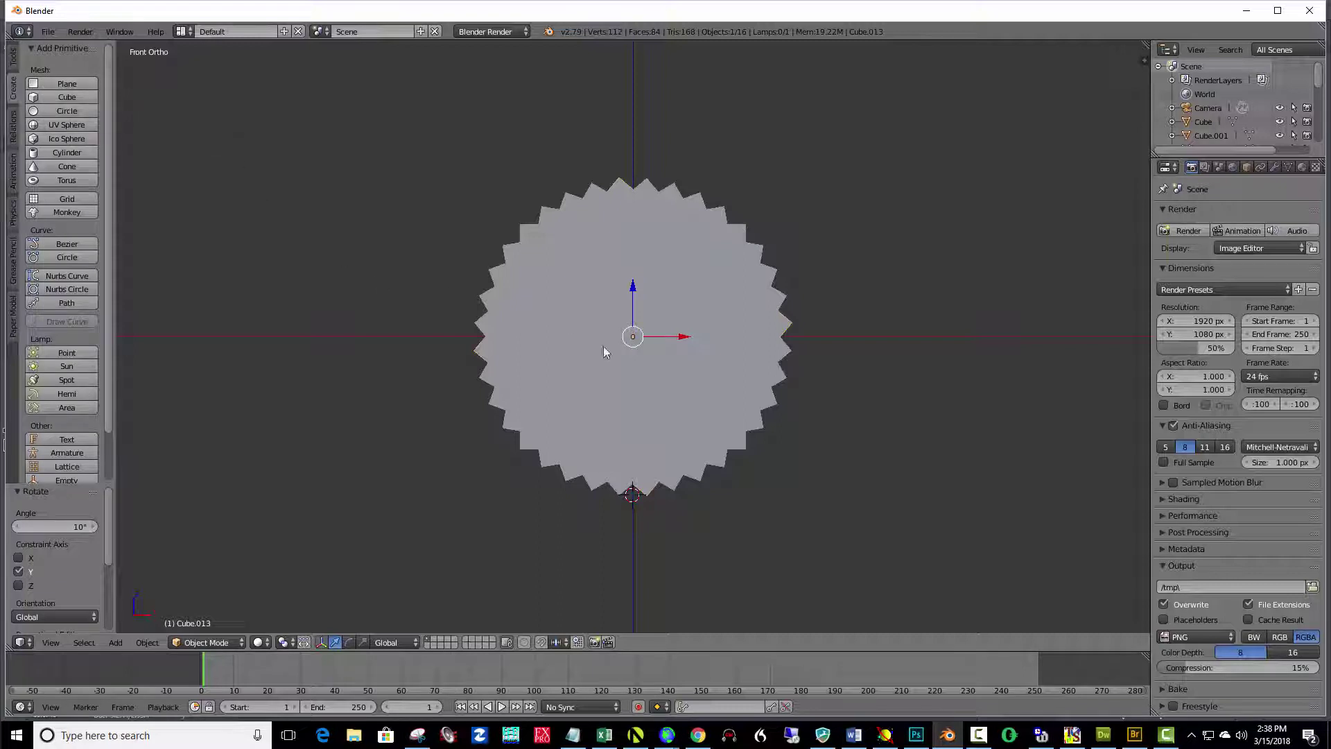
Step: Add a mesh plane at the cursor and check its placement in wireframe, then solid
{"action": "key", "text": "shift+a"}
{"action": "mouse_move", "coordinate": [633, 386]}
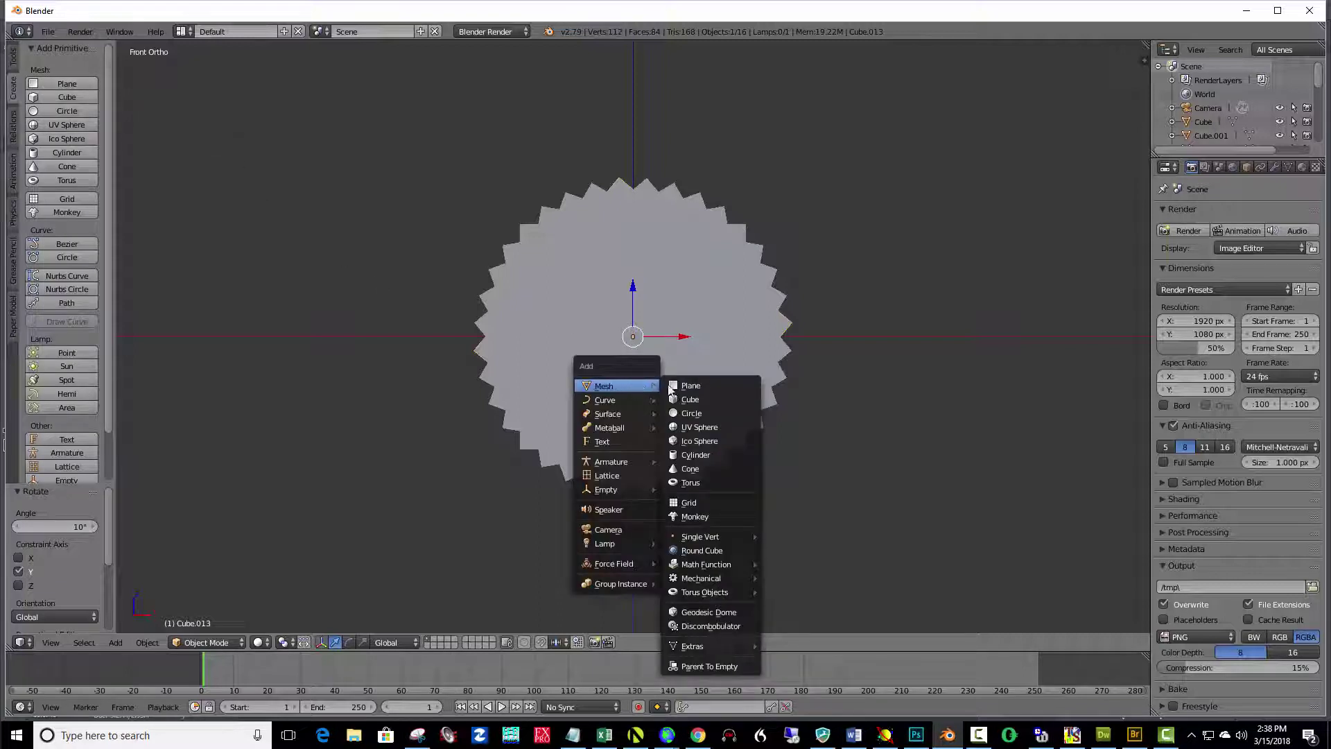
{"action": "left_click", "coordinate": [669, 387]}
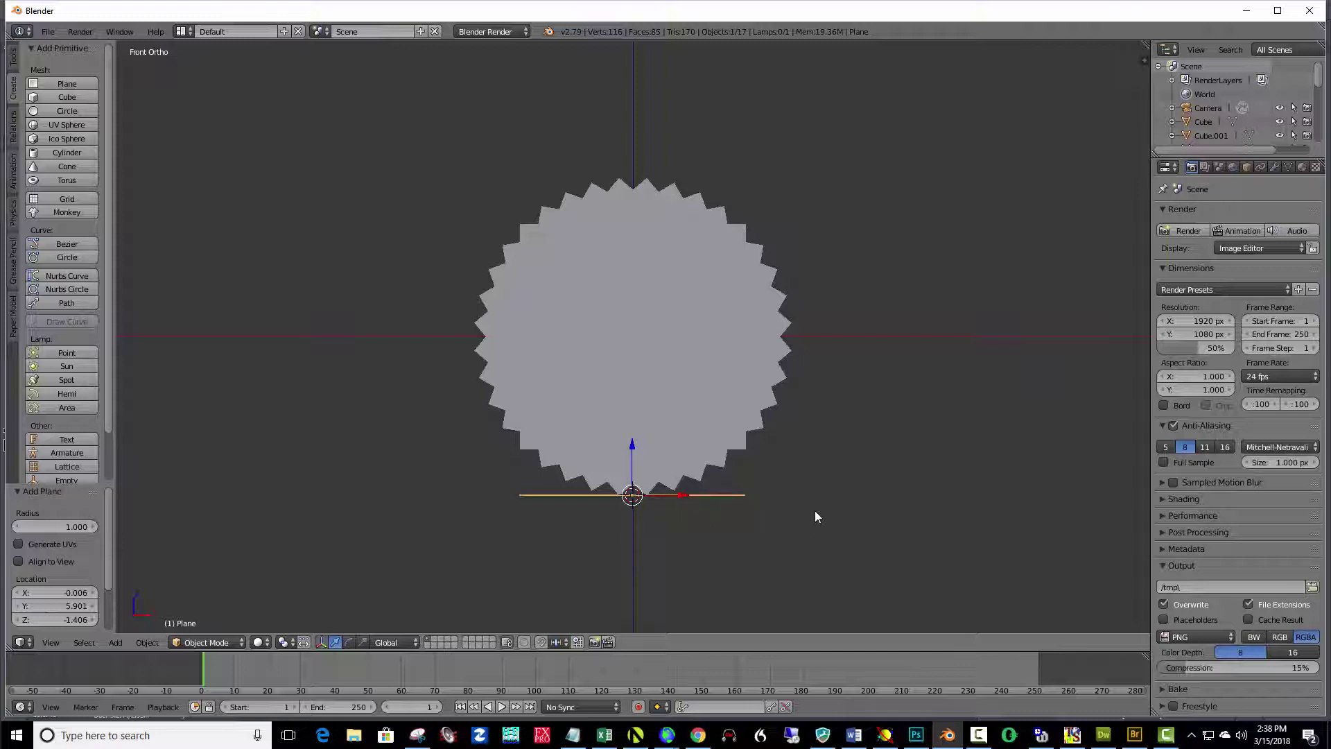
{"action": "key", "text": "z"}
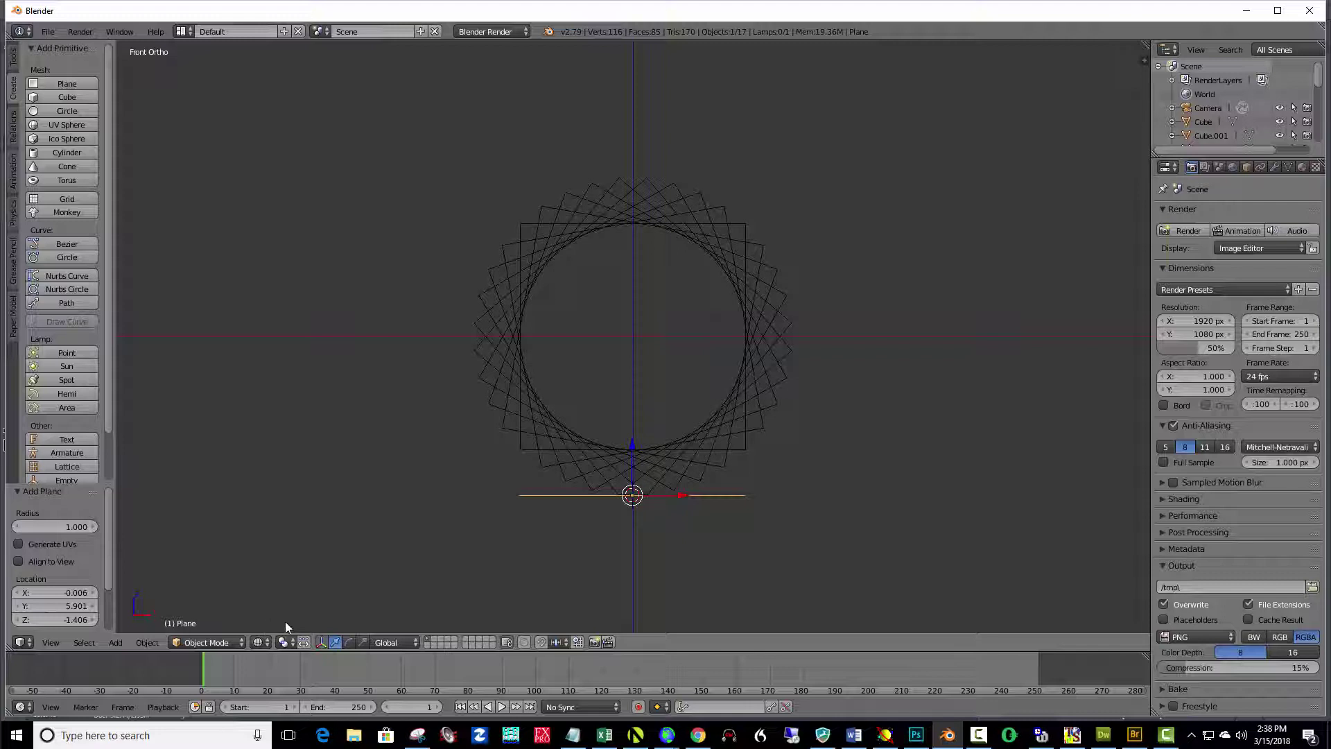
{"action": "key", "text": "z"}
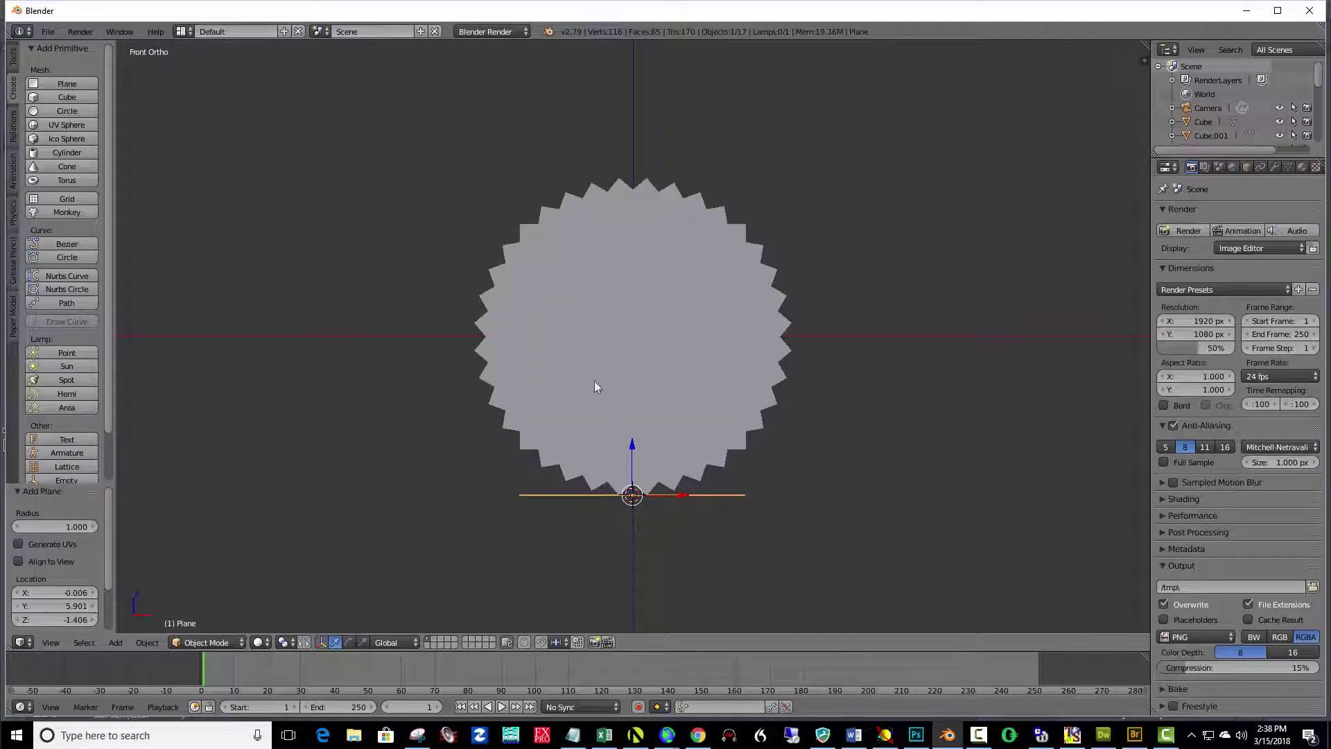
Step: In Edit Mode, extrude the plane's face 0.271 along Z to give it thickness
{"action": "key", "text": "z"}
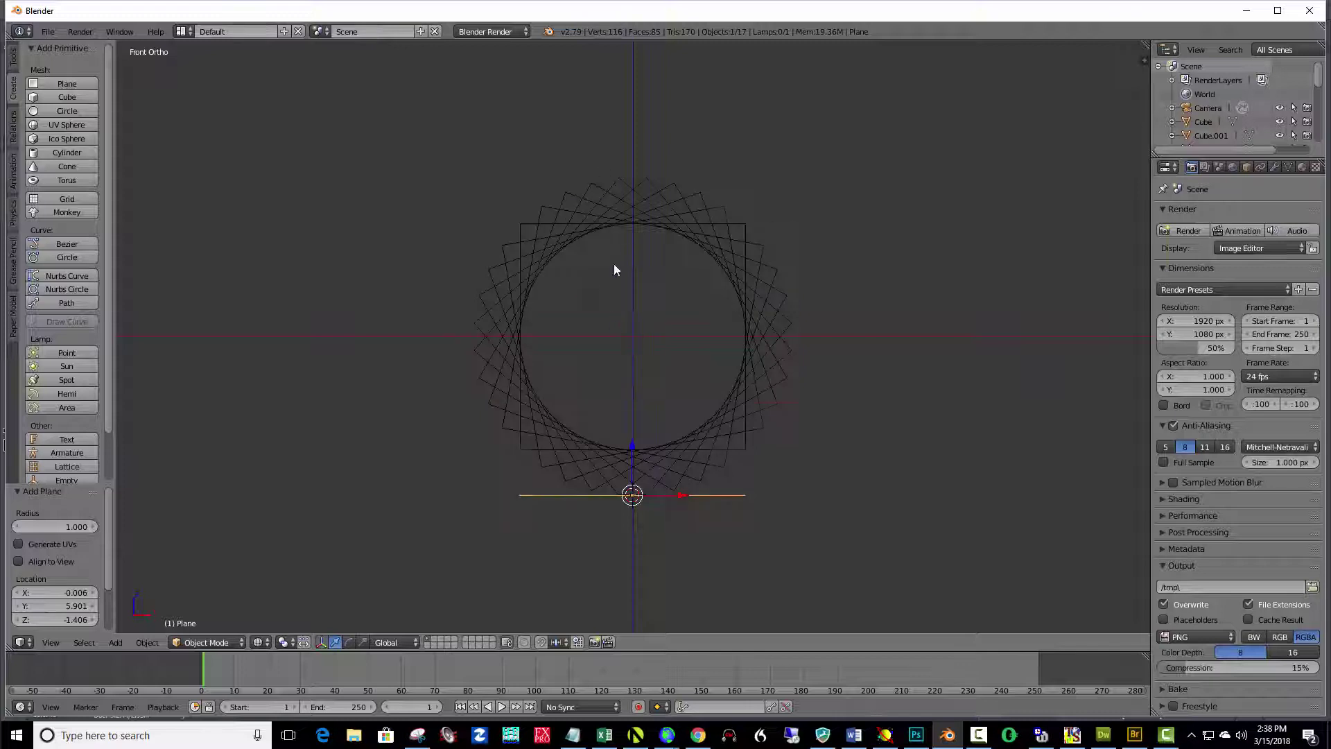
{"action": "key", "text": "z"}
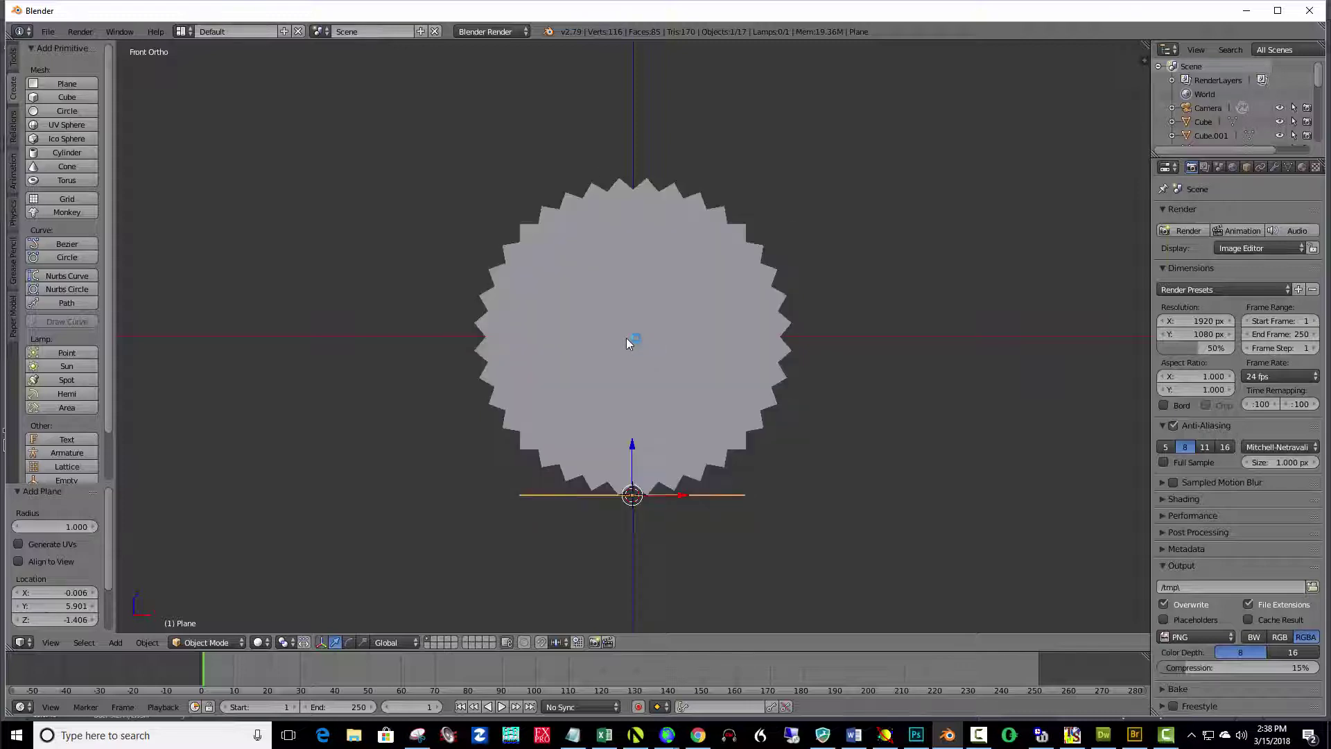
{"action": "left_click", "coordinate": [240, 639]}
{"action": "left_click", "coordinate": [226, 613]}
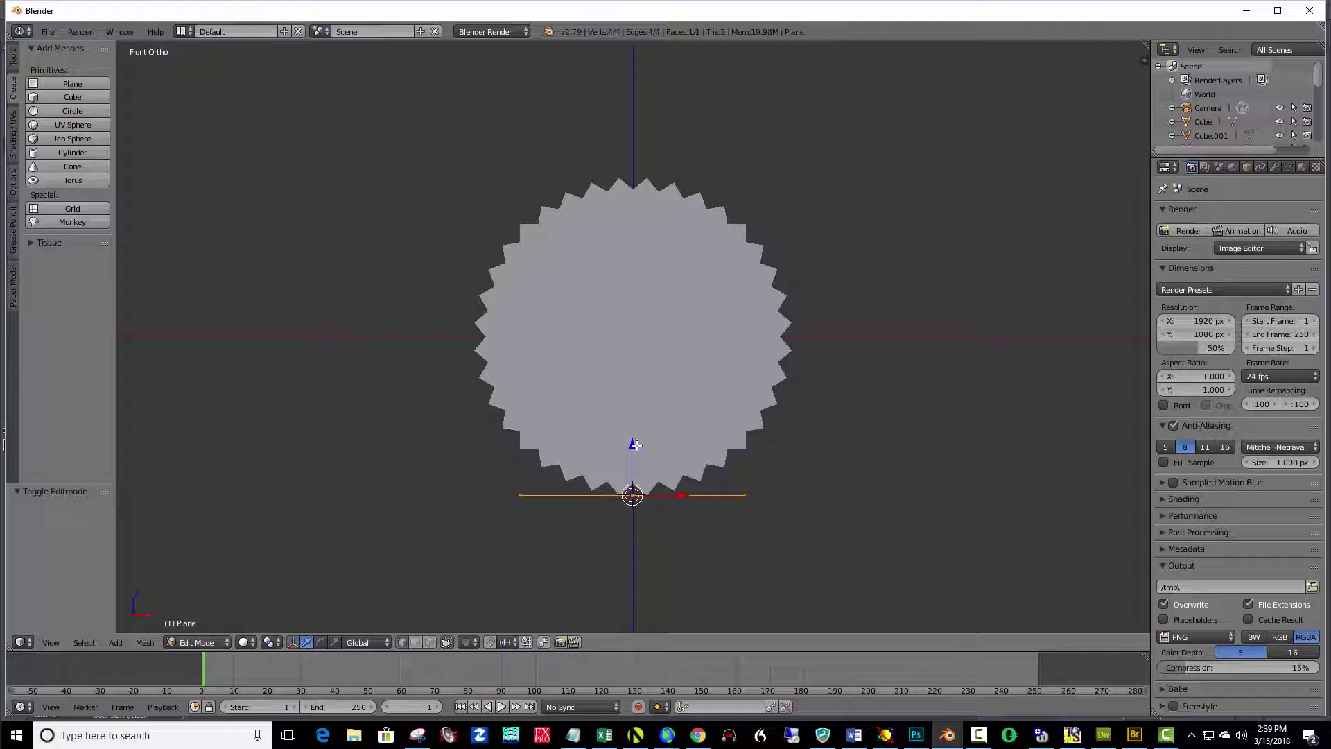
{"action": "key", "text": "e"}
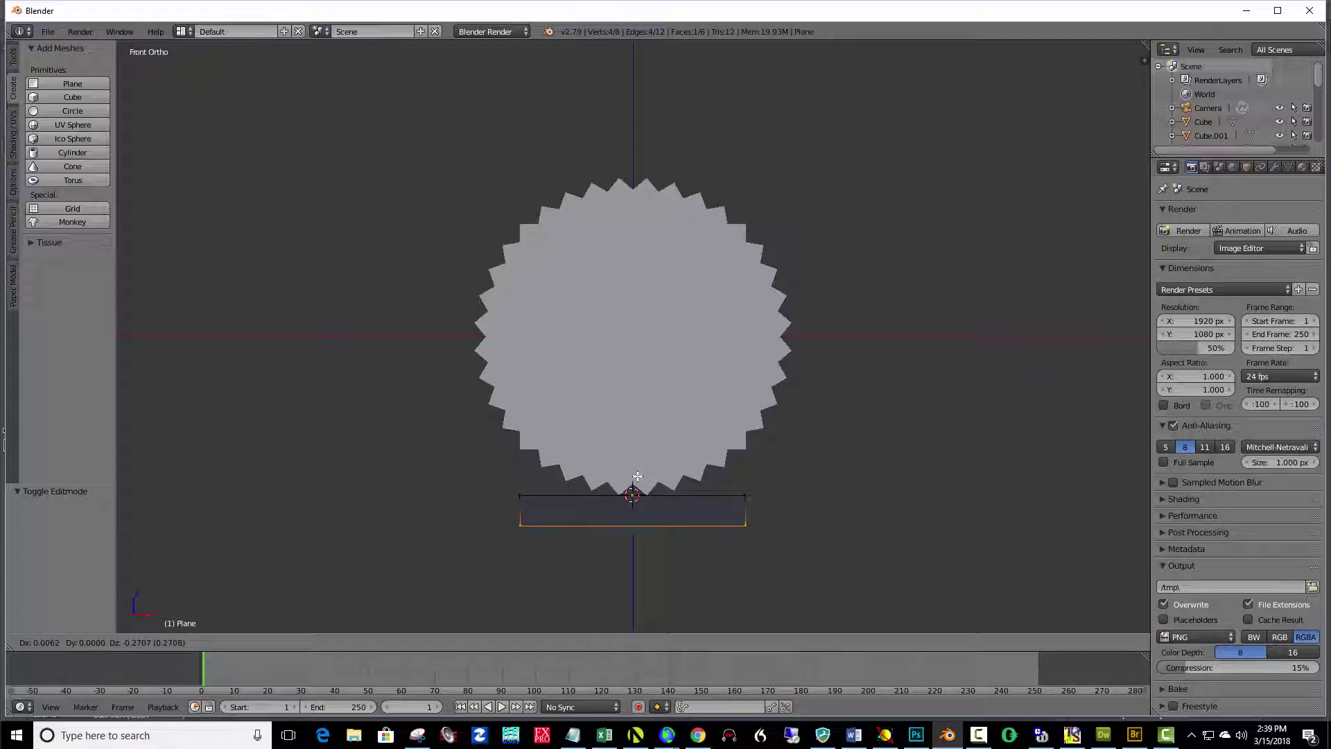
{"action": "left_click", "coordinate": [638, 477]}
Step: View the slab from Right Ortho and undo a trial move of its face along Y
{"action": "middle_click_drag", "start_coordinate": [784, 526], "coordinate": [761, 529]}
{"action": "key", "text": "KP_3"}
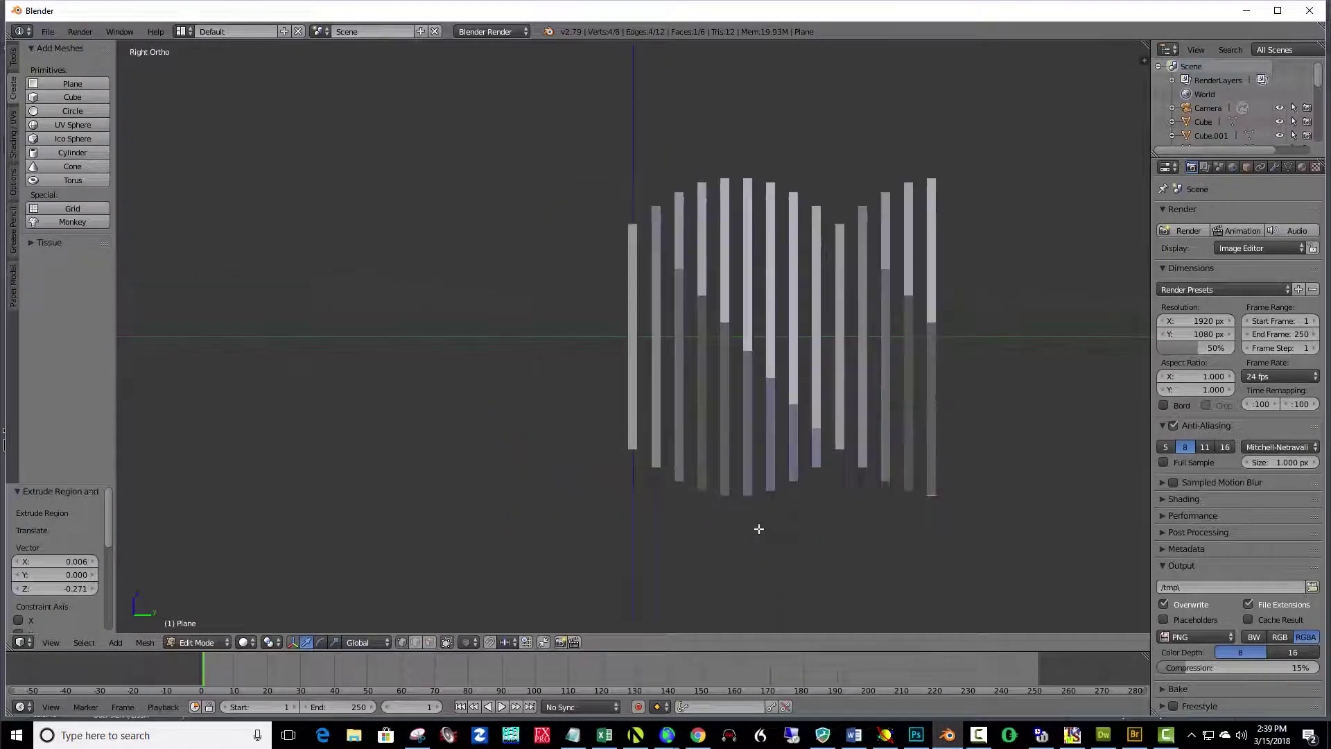
{"action": "scroll", "coordinate": [758, 529], "scroll_direction": "down", "scroll_amount": 2}
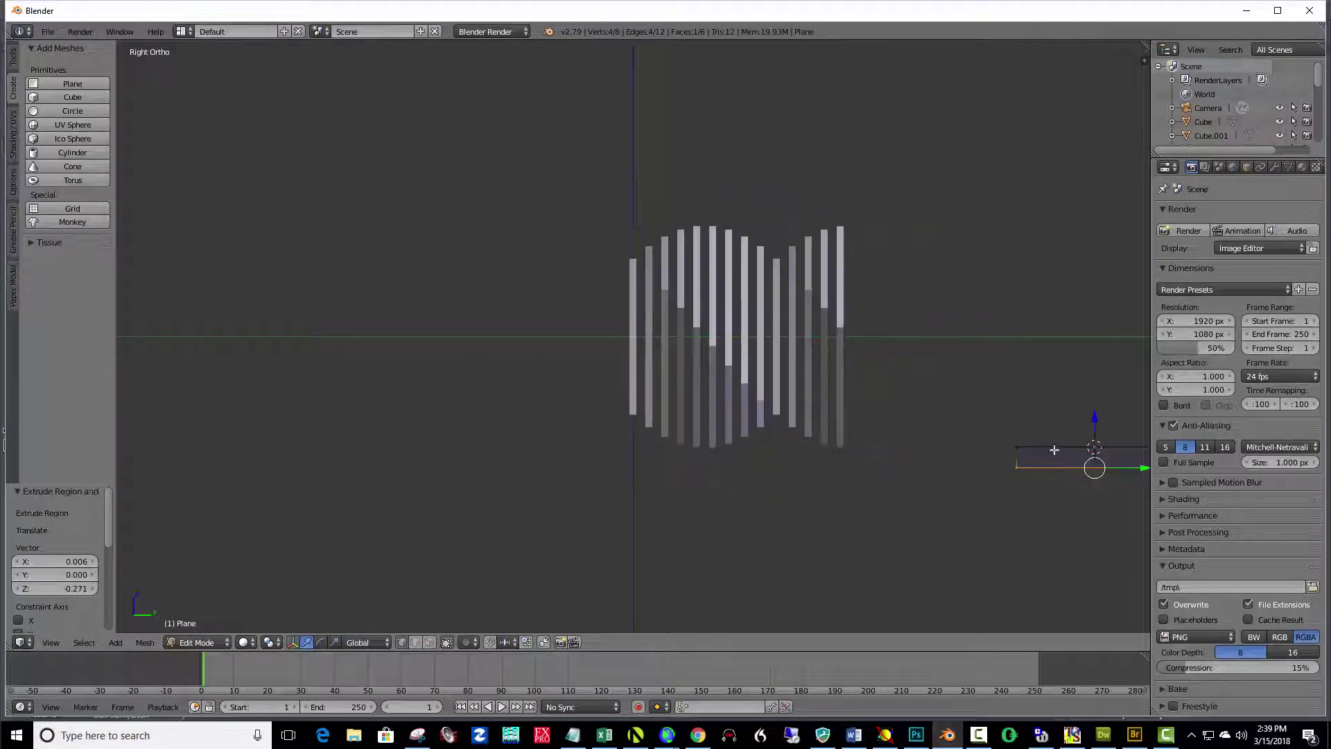
{"action": "left_click_drag", "start_coordinate": [1148, 469], "coordinate": [831, 456]}
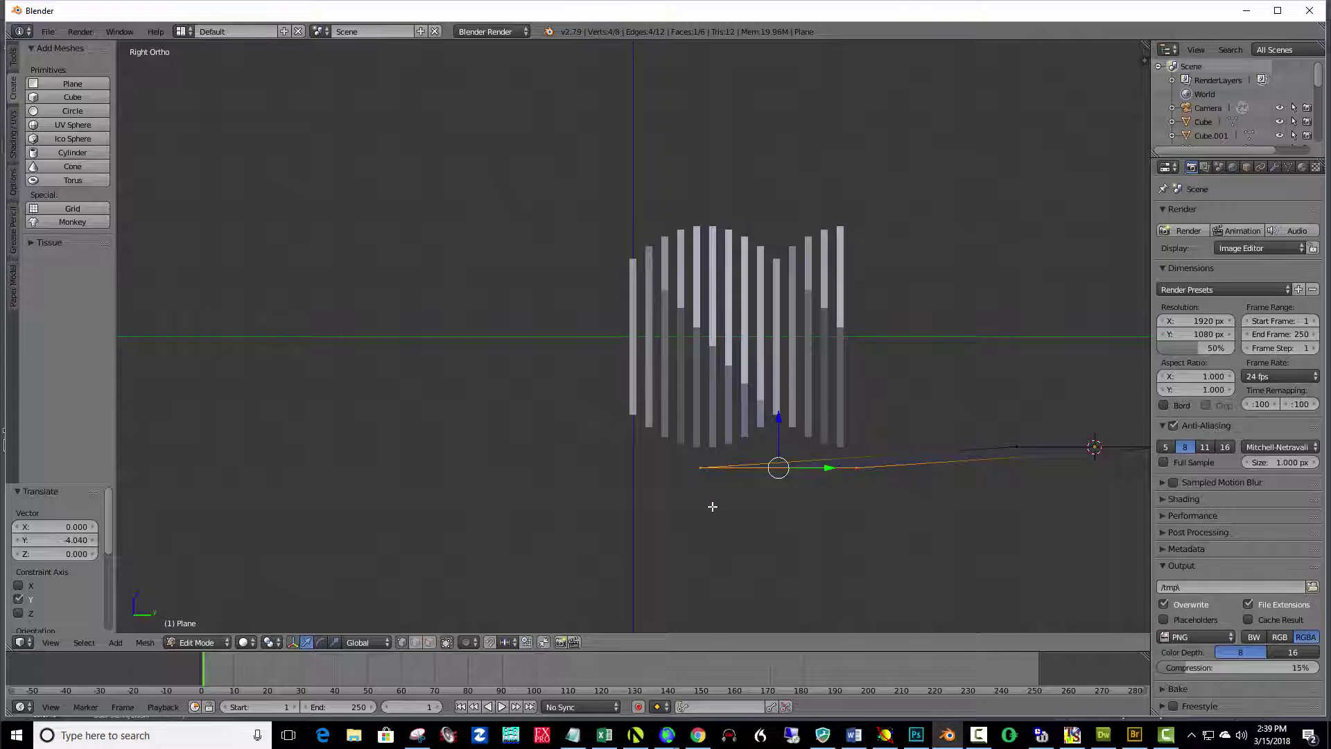
{"action": "key", "text": "ctrl+z"}
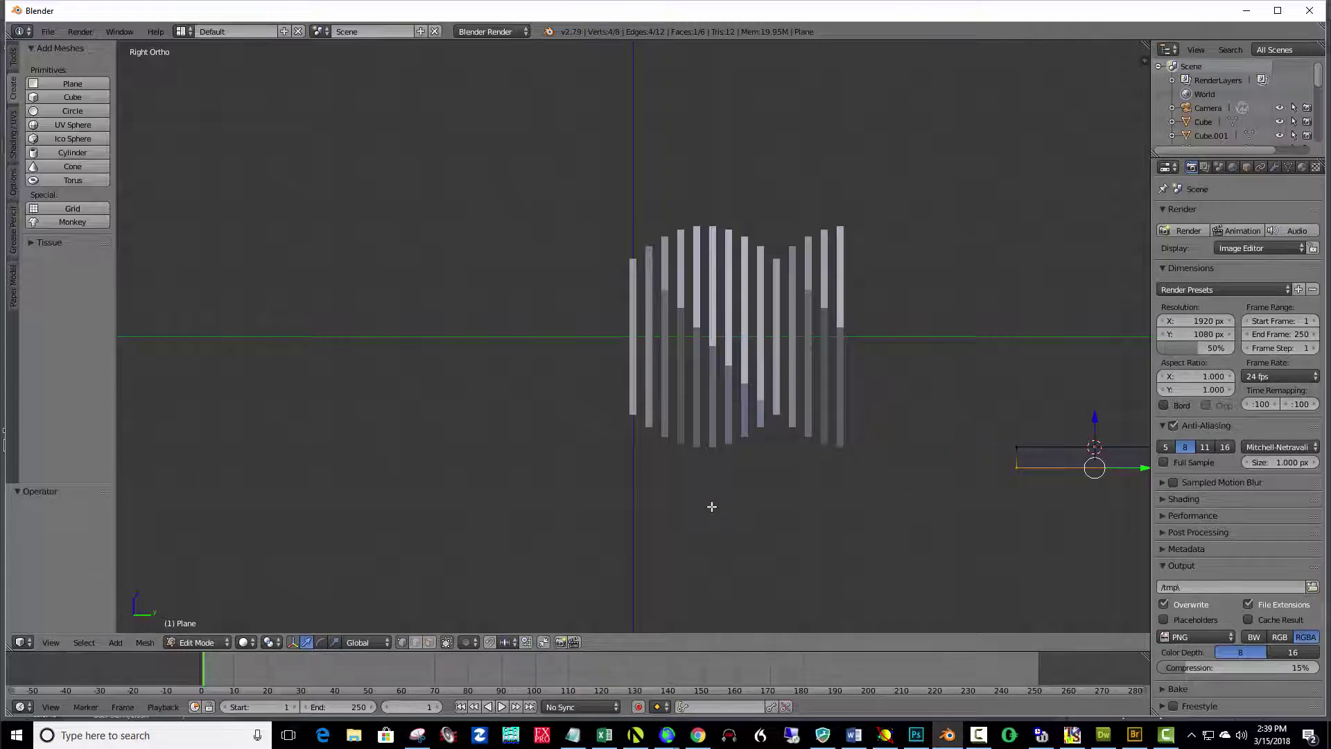
Step: In Object Mode, move the slab under the fan, scale it to 1.558 and raise it to the plates
{"action": "key", "text": "Tab"}
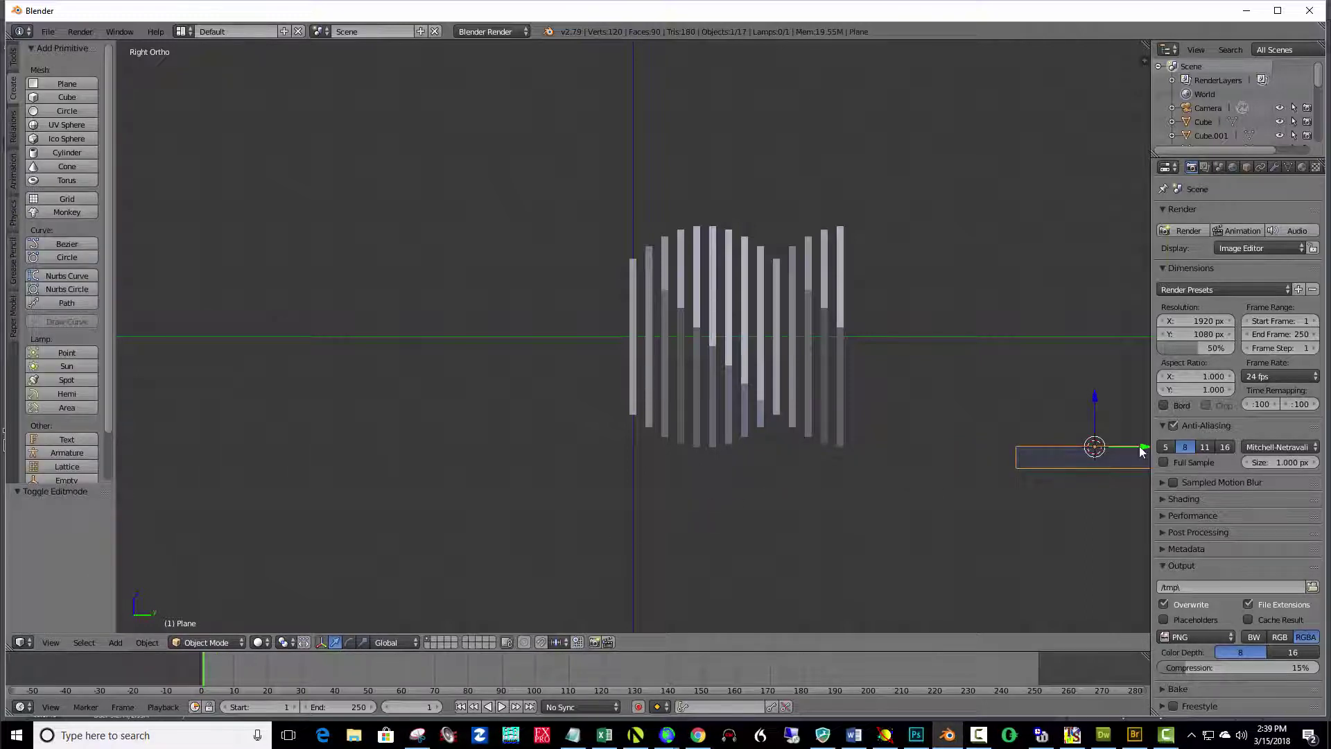
{"action": "left_click_drag", "start_coordinate": [1142, 452], "coordinate": [786, 455]}
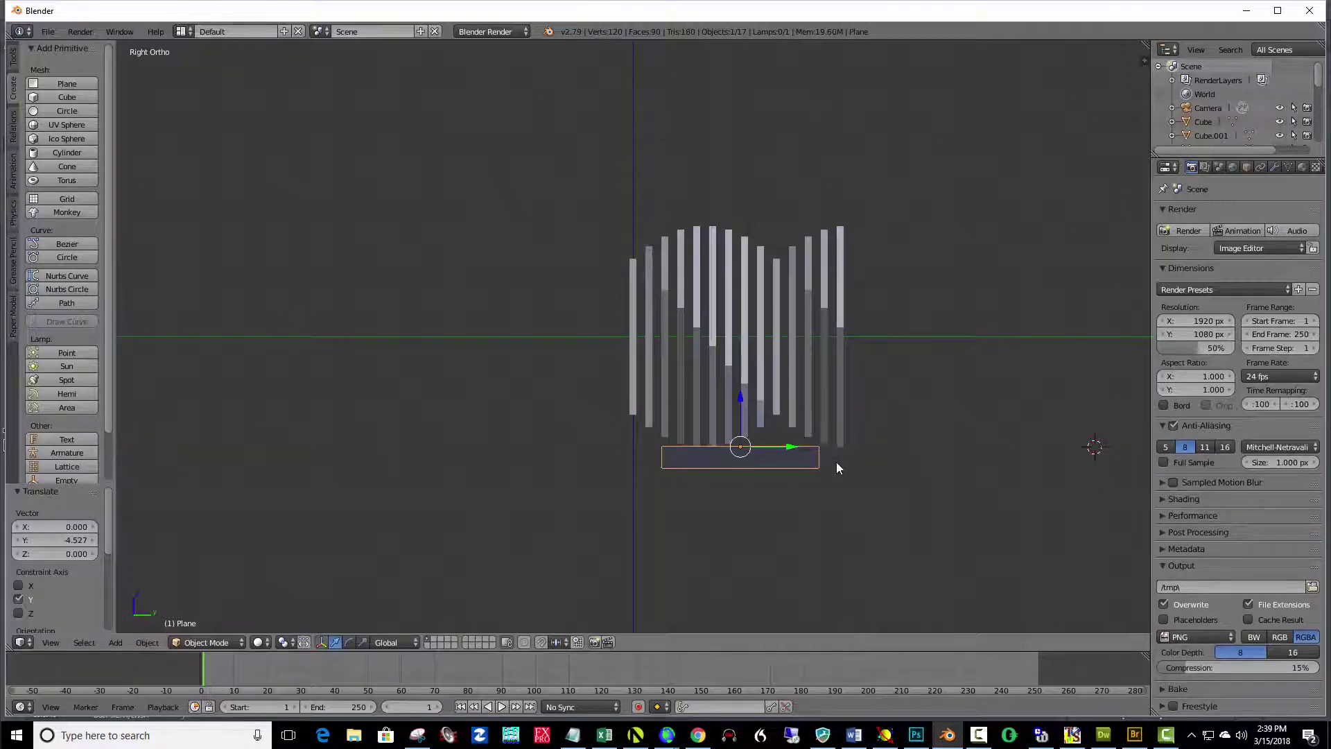
{"action": "key", "text": "s"}
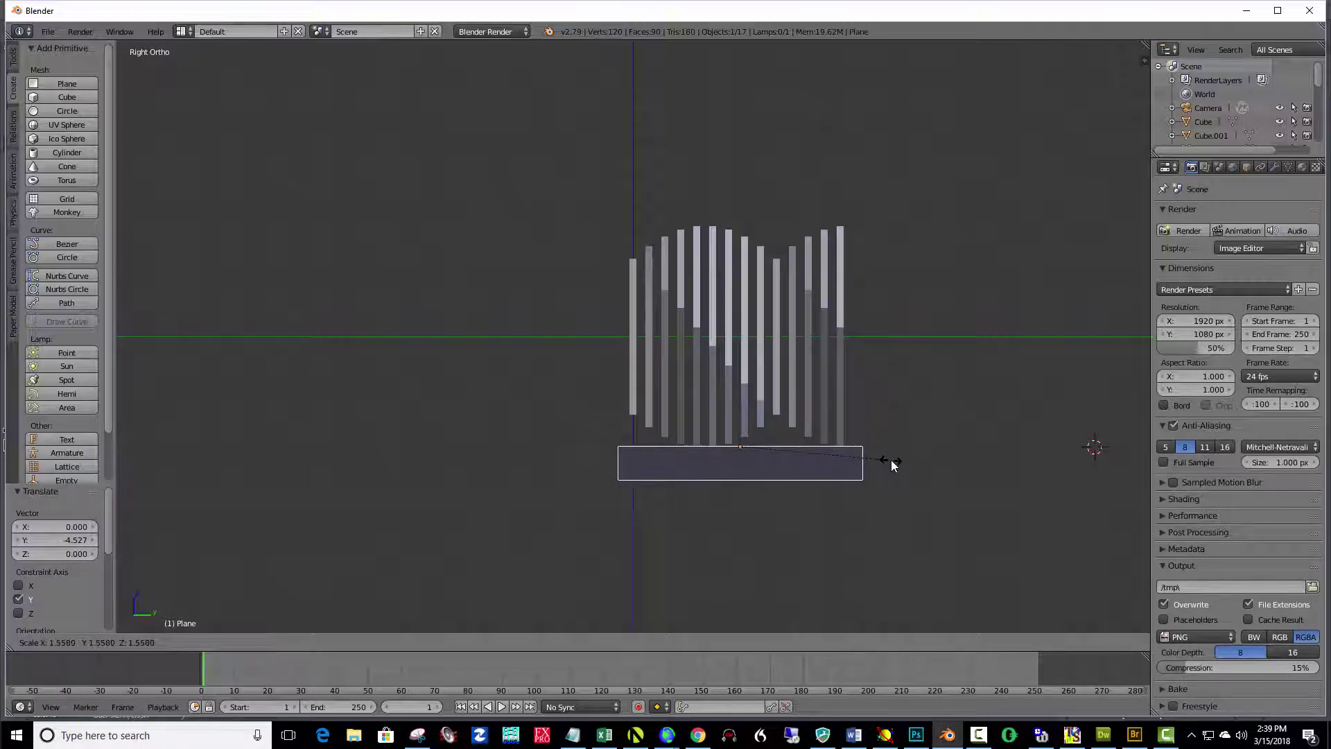
{"action": "left_click", "coordinate": [893, 465]}
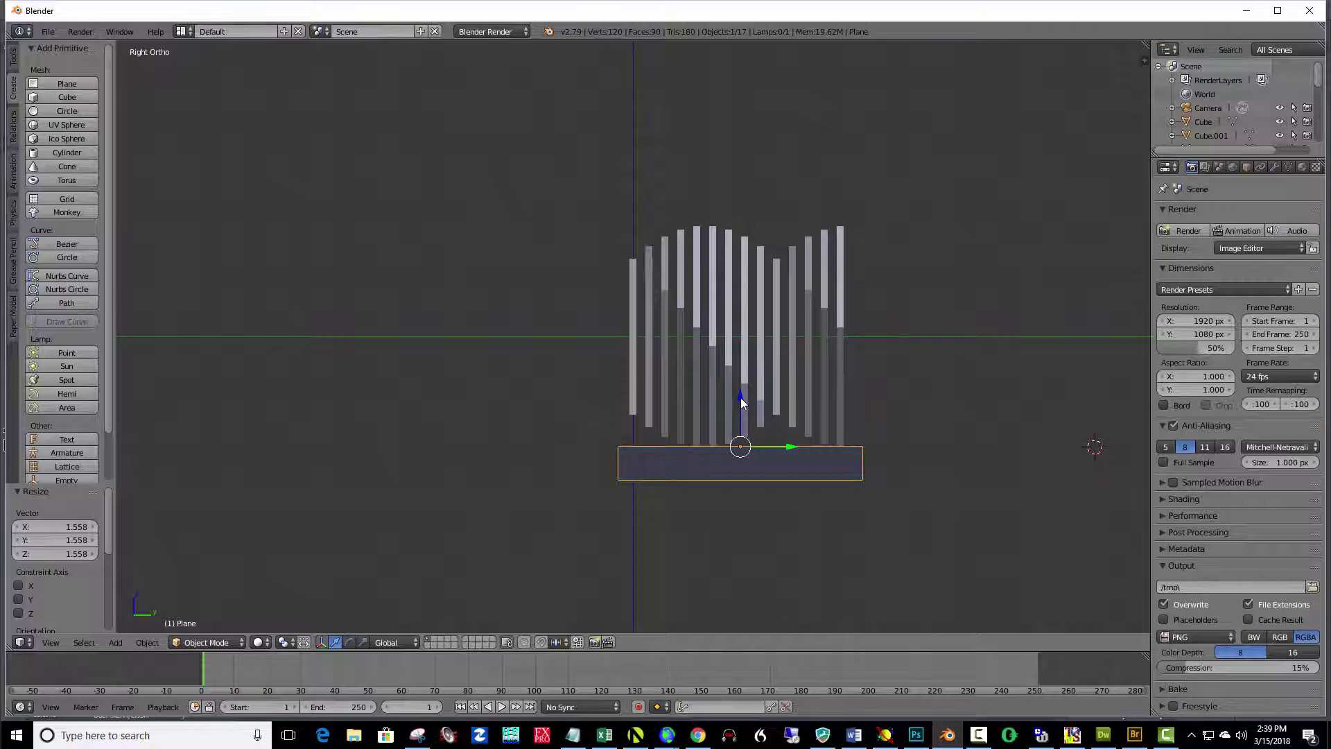
{"action": "left_click_drag", "start_coordinate": [740, 397], "coordinate": [742, 365]}
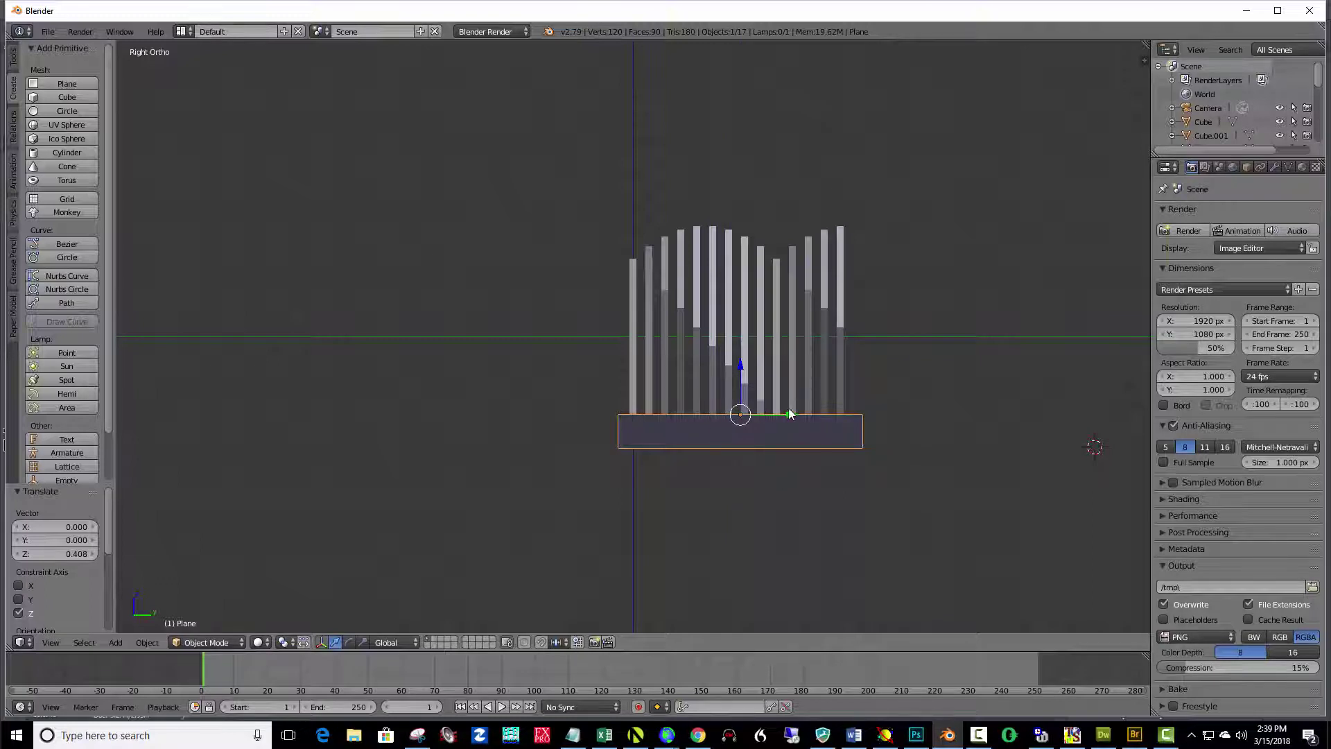
{"action": "left_click_drag", "start_coordinate": [793, 415], "coordinate": [788, 411]}
Step: Widen the slab along Y and check the fins and base from an oblique view
{"action": "mouse_move", "coordinate": [710, 467]}
{"action": "middle_mouse_down"}
{"action": "mouse_move", "coordinate": [788, 484]}
{"action": "mouse_move", "coordinate": [912, 480]}
{"action": "mouse_move", "coordinate": [906, 511]}
{"action": "mouse_move", "coordinate": [850, 538]}
{"action": "mouse_move", "coordinate": [757, 522]}
{"action": "mouse_move", "coordinate": [707, 467]}
{"action": "middle_mouse_up"}
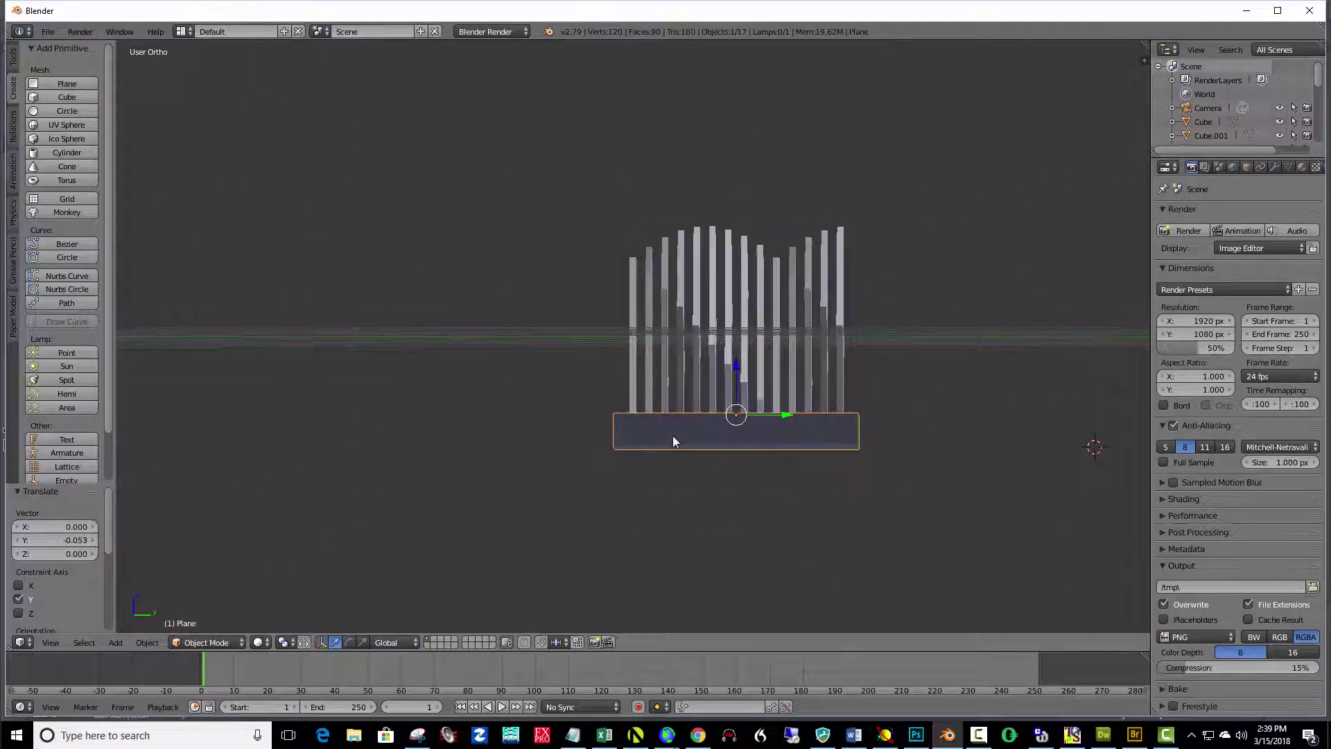
{"action": "key", "text": "s"}
{"action": "key", "text": "y"}
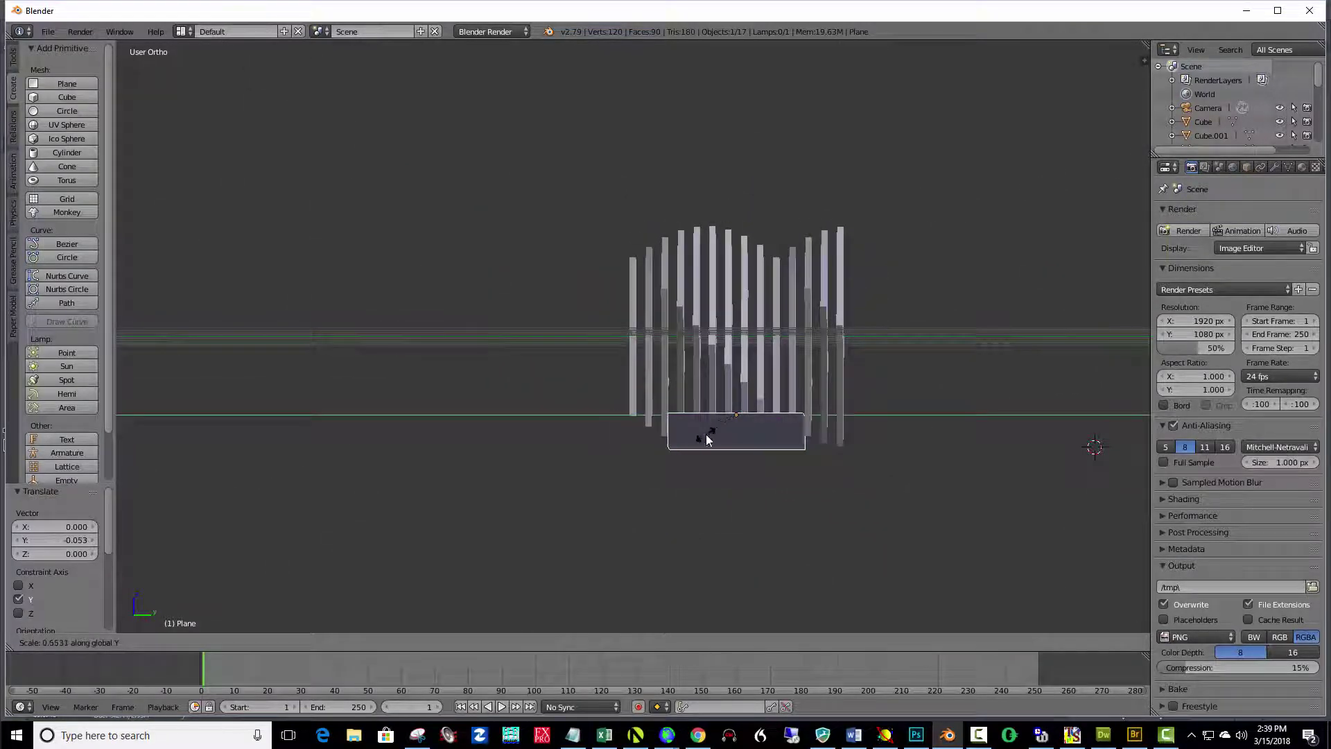
{"action": "left_click", "coordinate": [651, 437]}
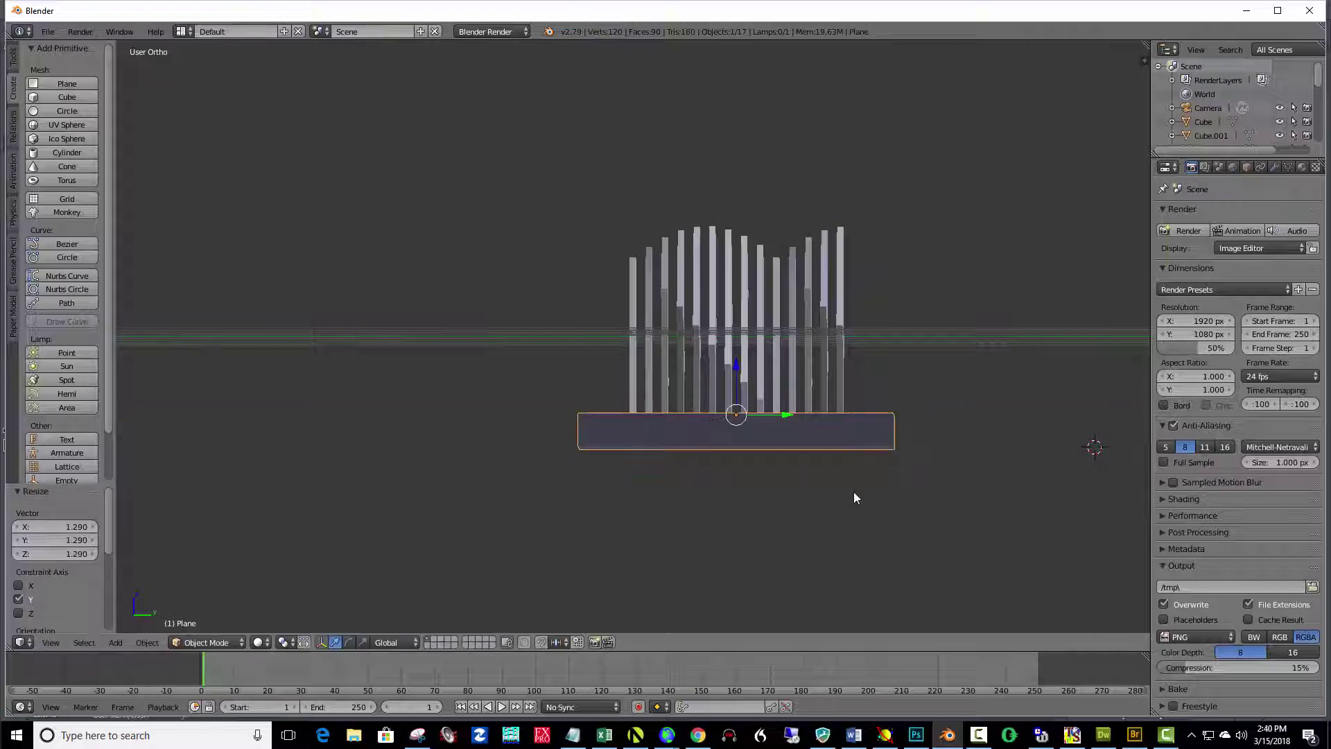
{"action": "middle_click_drag", "start_coordinate": [853, 497], "coordinate": [940, 520]}
{"action": "left_click", "coordinate": [938, 518]}
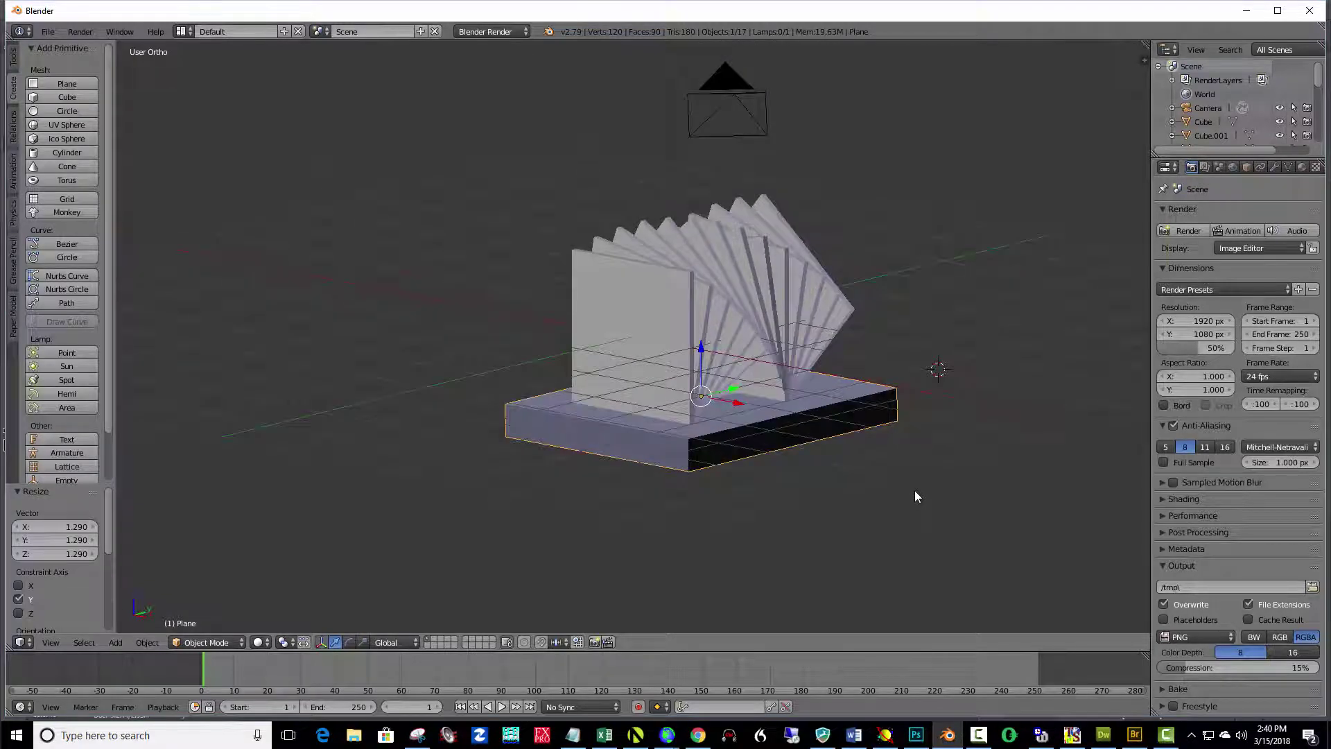
Step: Look through the scene camera and switch the render engine to Cycles Render
{"action": "key", "text": "KP_0"}
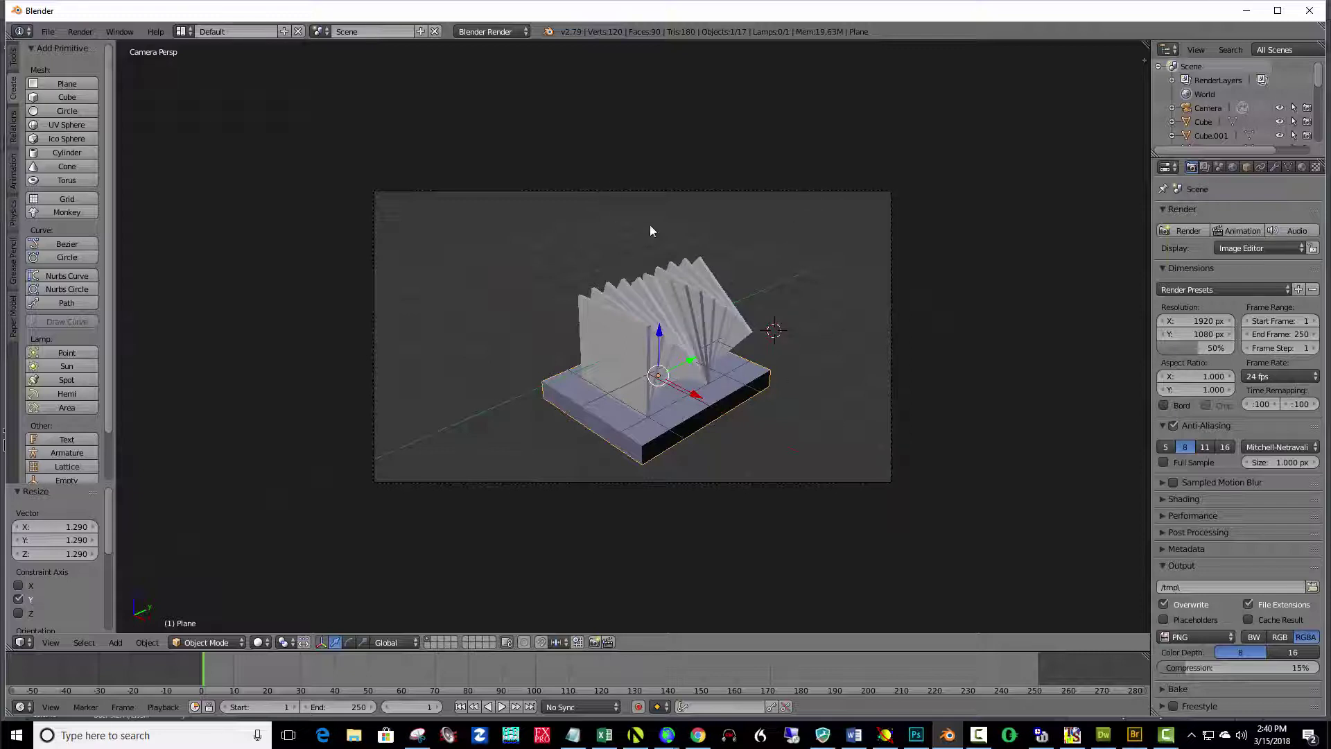
{"action": "left_click", "coordinate": [492, 31]}
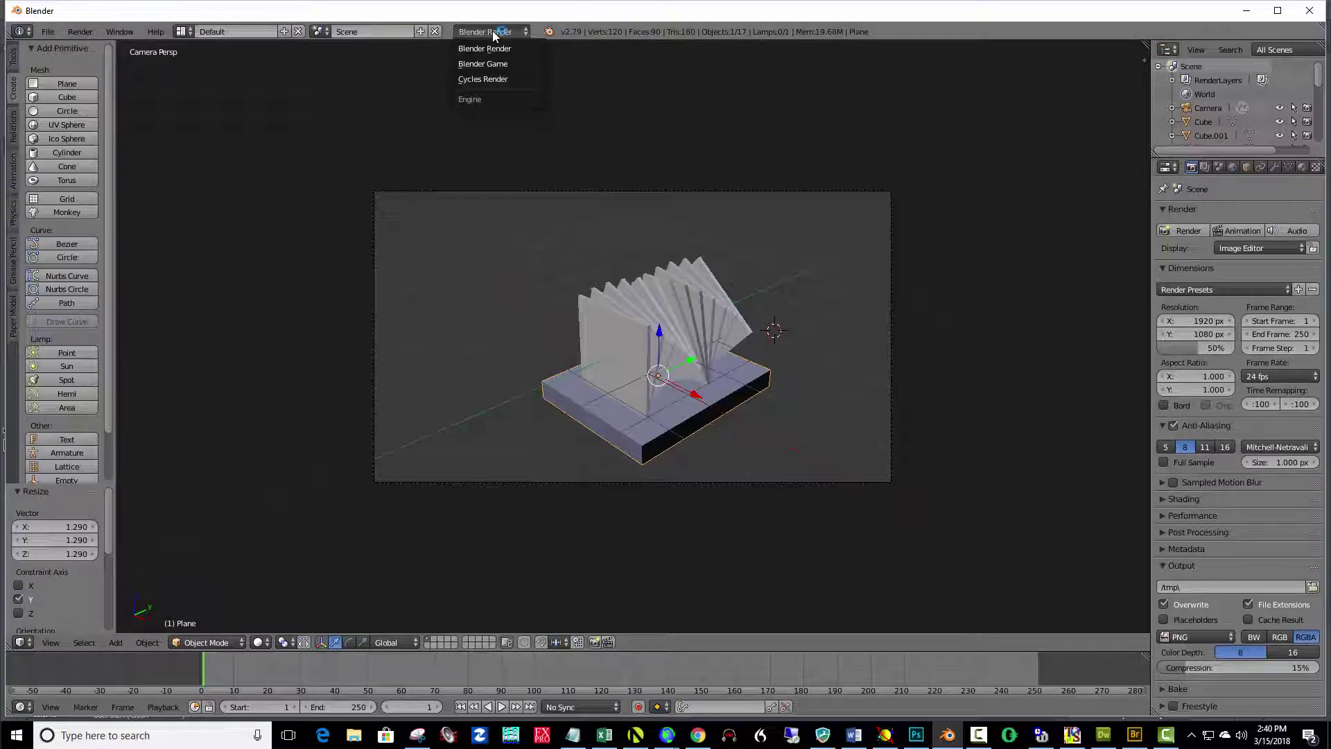
{"action": "left_click", "coordinate": [490, 78]}
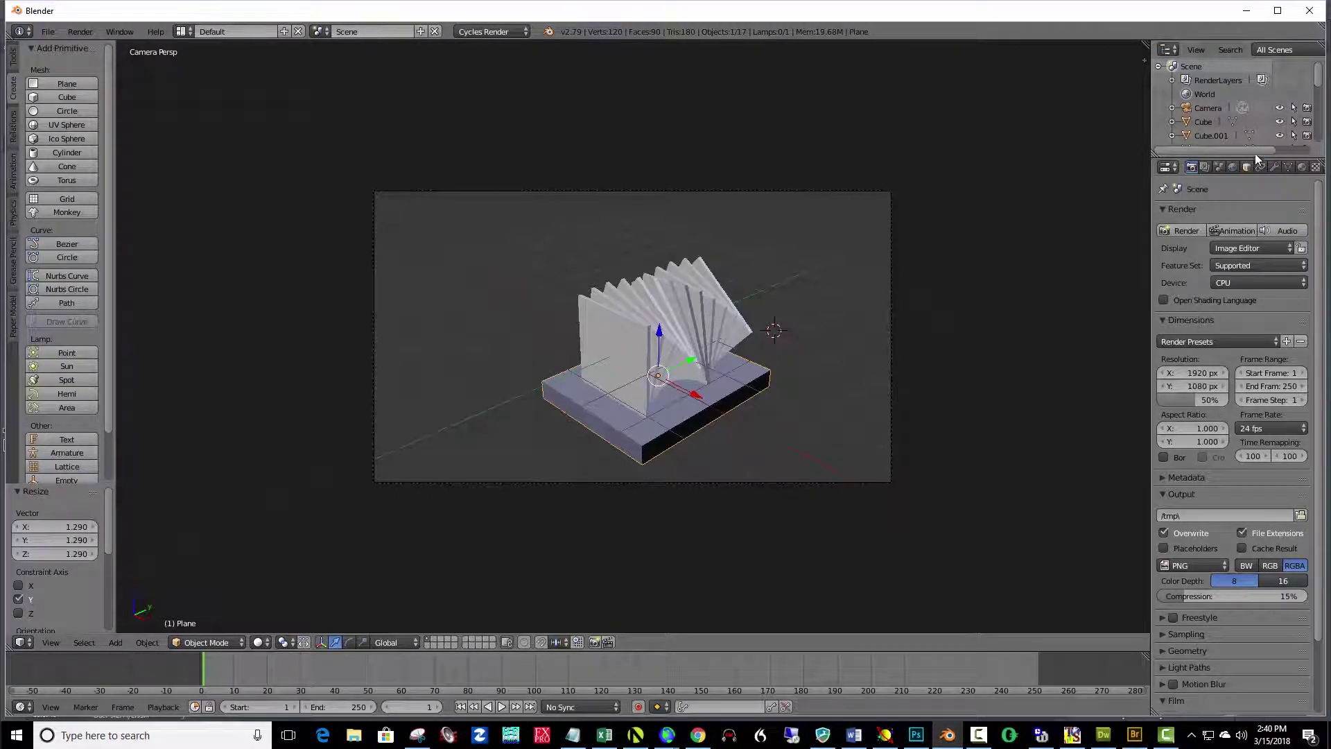
{"action": "left_click_drag", "start_coordinate": [1319, 79], "coordinate": [1316, 120]}
{"action": "scroll", "coordinate": [1310, 119], "scroll_direction": "down", "scroll_amount": 4}
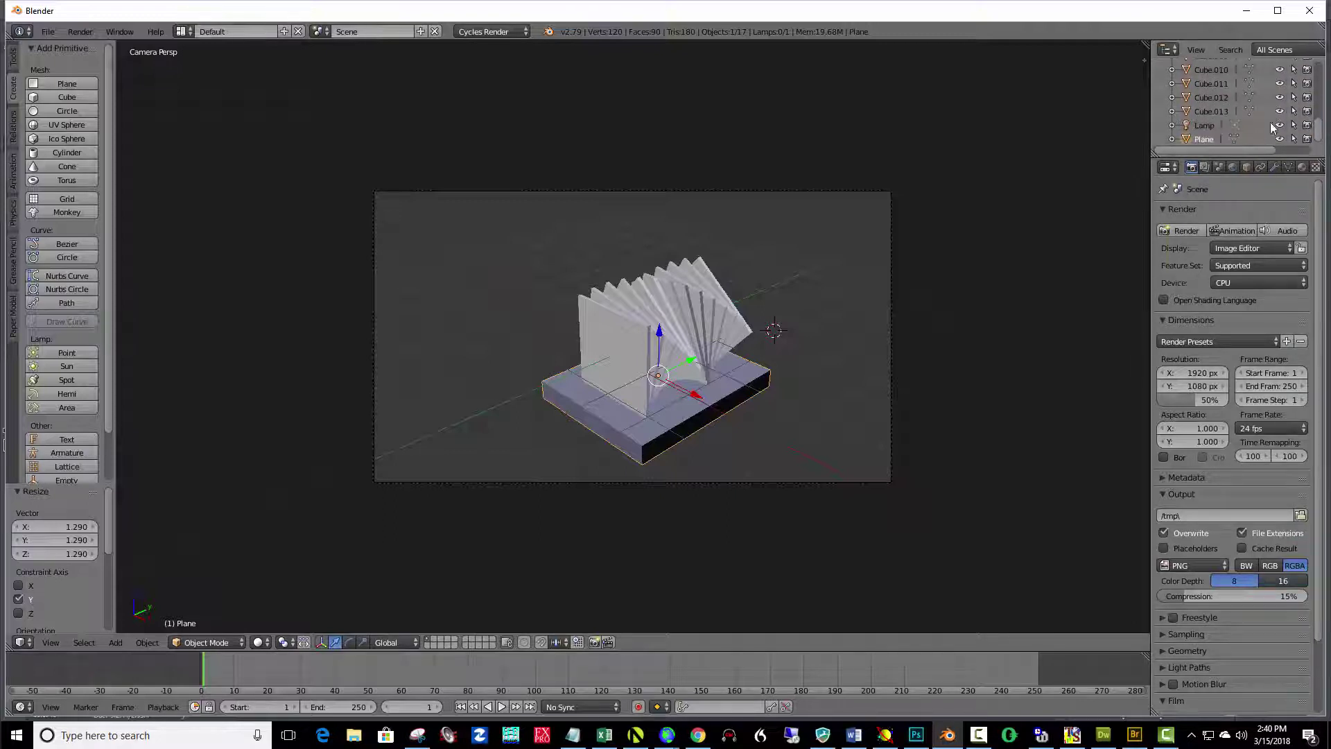
Step: Select the Lamp and make it a Sun lamp with size 1
{"action": "left_click", "coordinate": [1203, 127]}
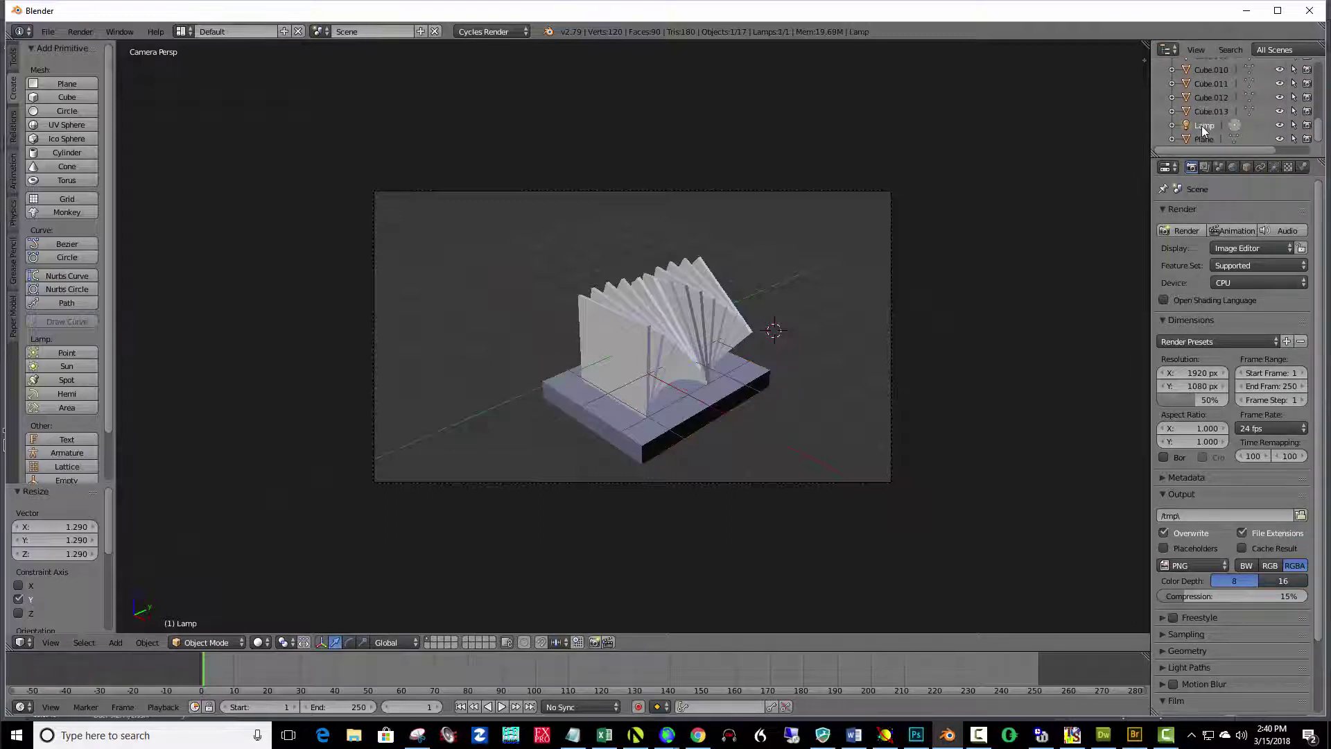
{"action": "left_click", "coordinate": [1276, 167]}
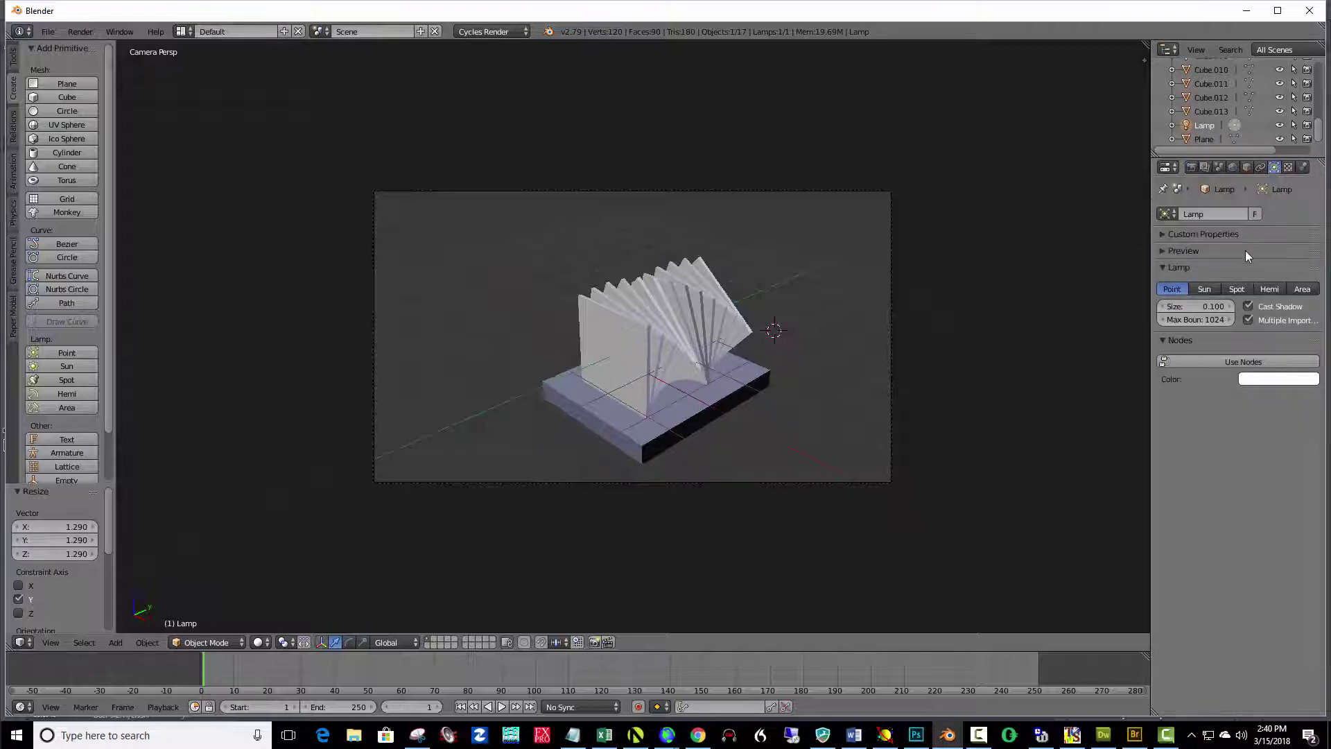
{"action": "left_click", "coordinate": [1205, 289]}
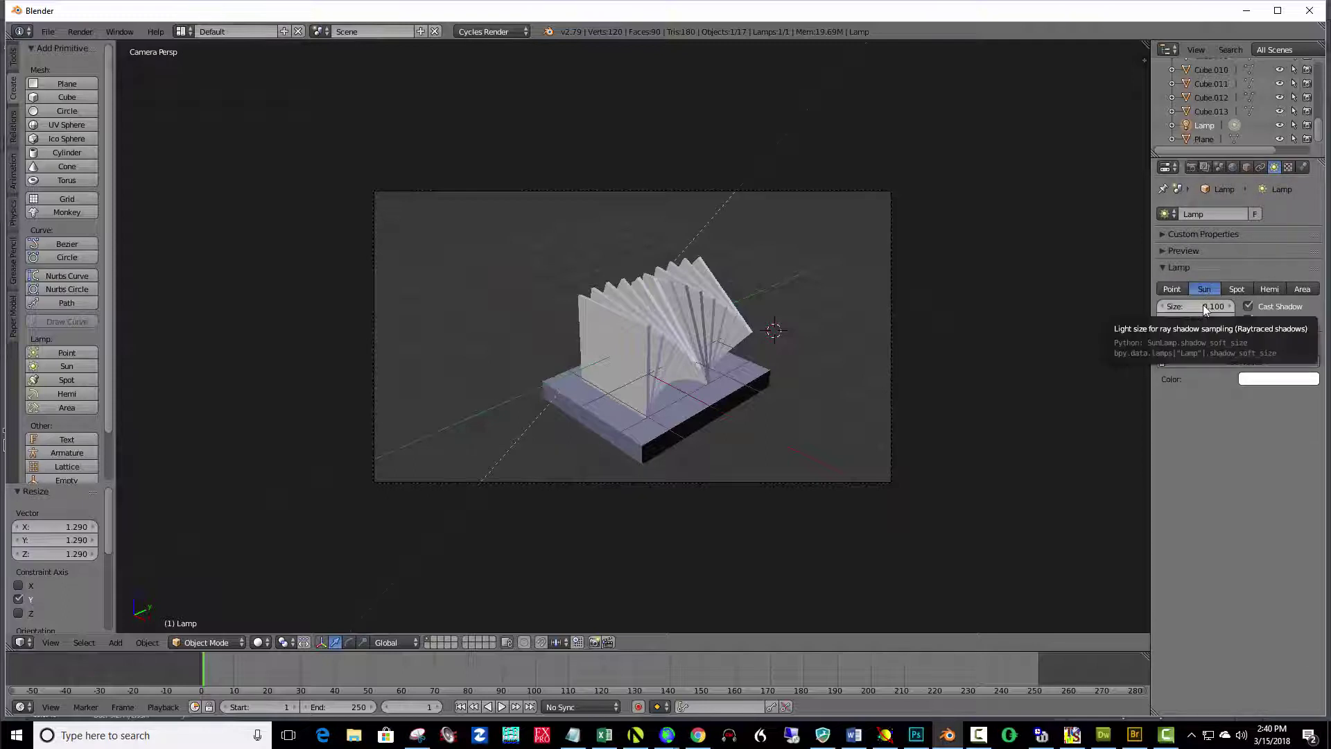
{"action": "left_click", "coordinate": [1201, 307]}
{"action": "type", "text": "1"}
{"action": "key", "text": "Return"}
Step: Enable nodes on the sun and set its emission strength to 6
{"action": "left_click", "coordinate": [1238, 362]}
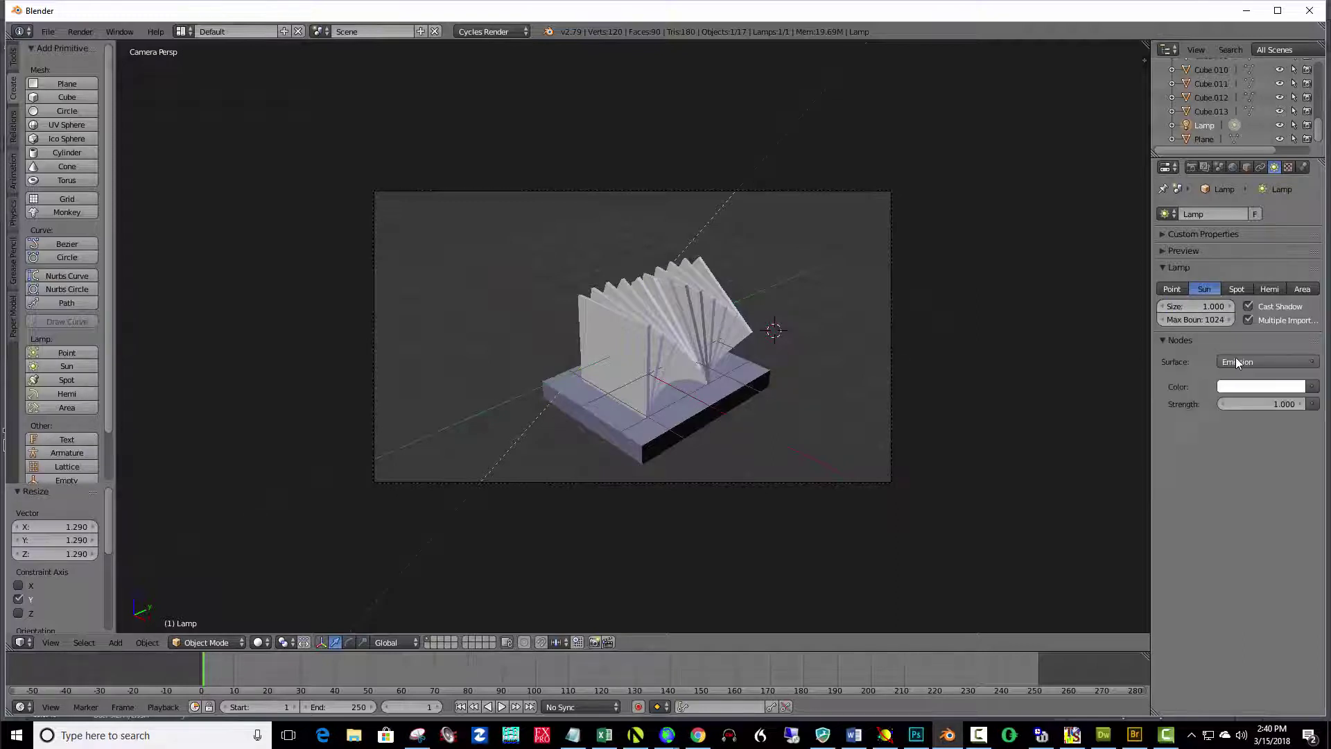
{"action": "left_click", "coordinate": [1274, 387]}
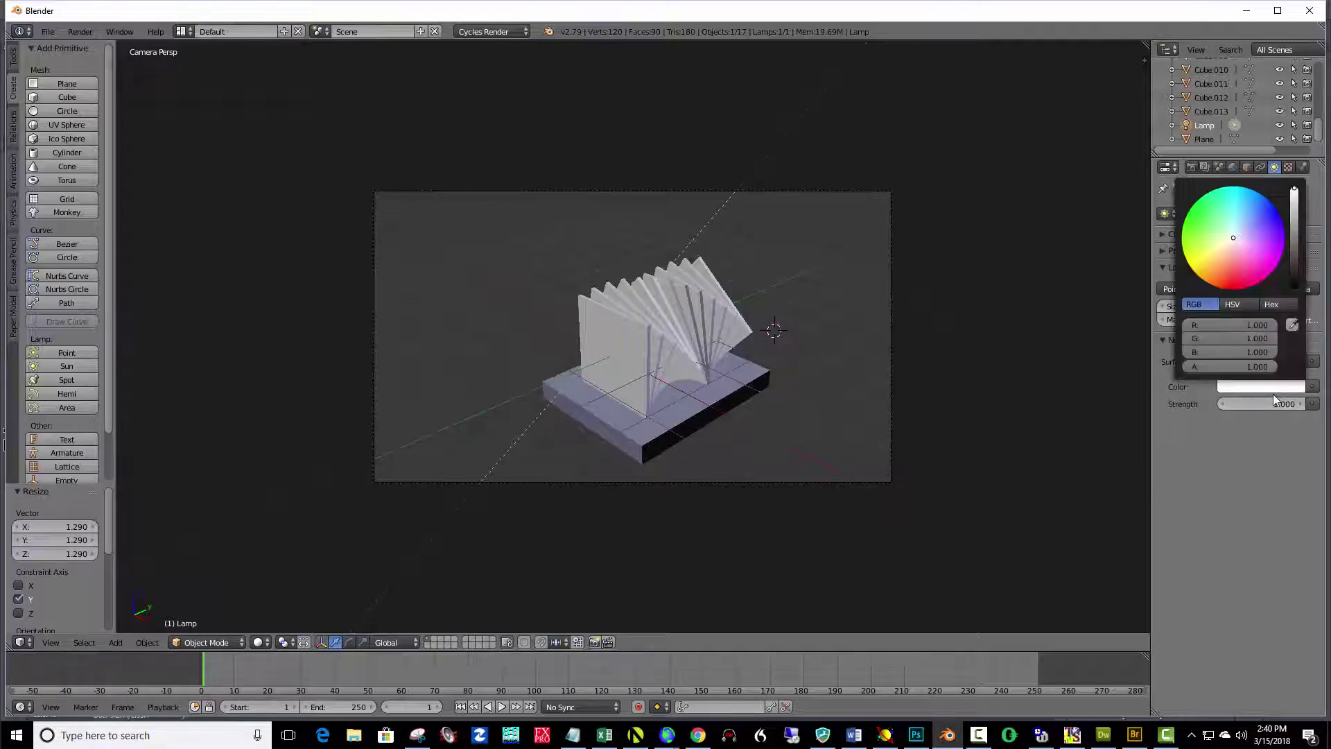
{"action": "left_click", "coordinate": [1279, 405]}
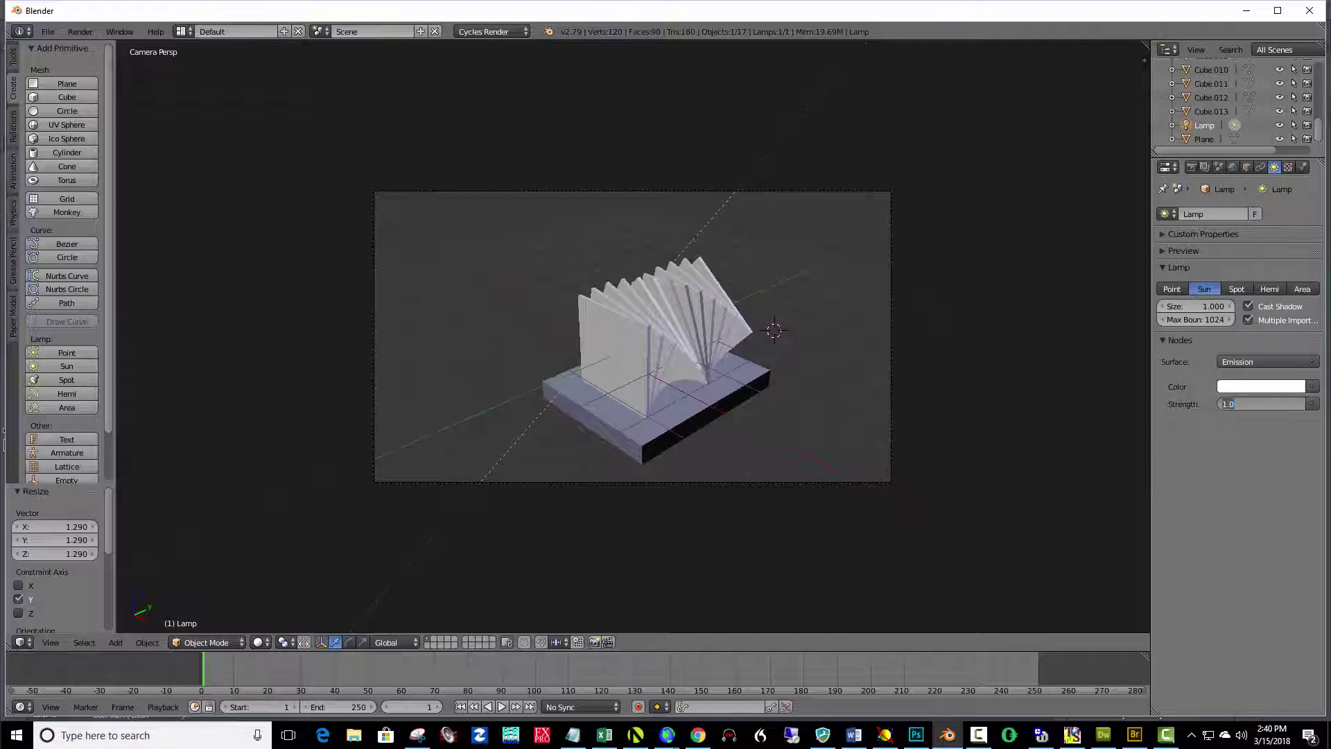
{"action": "type", "text": "6"}
{"action": "key", "text": "Return"}
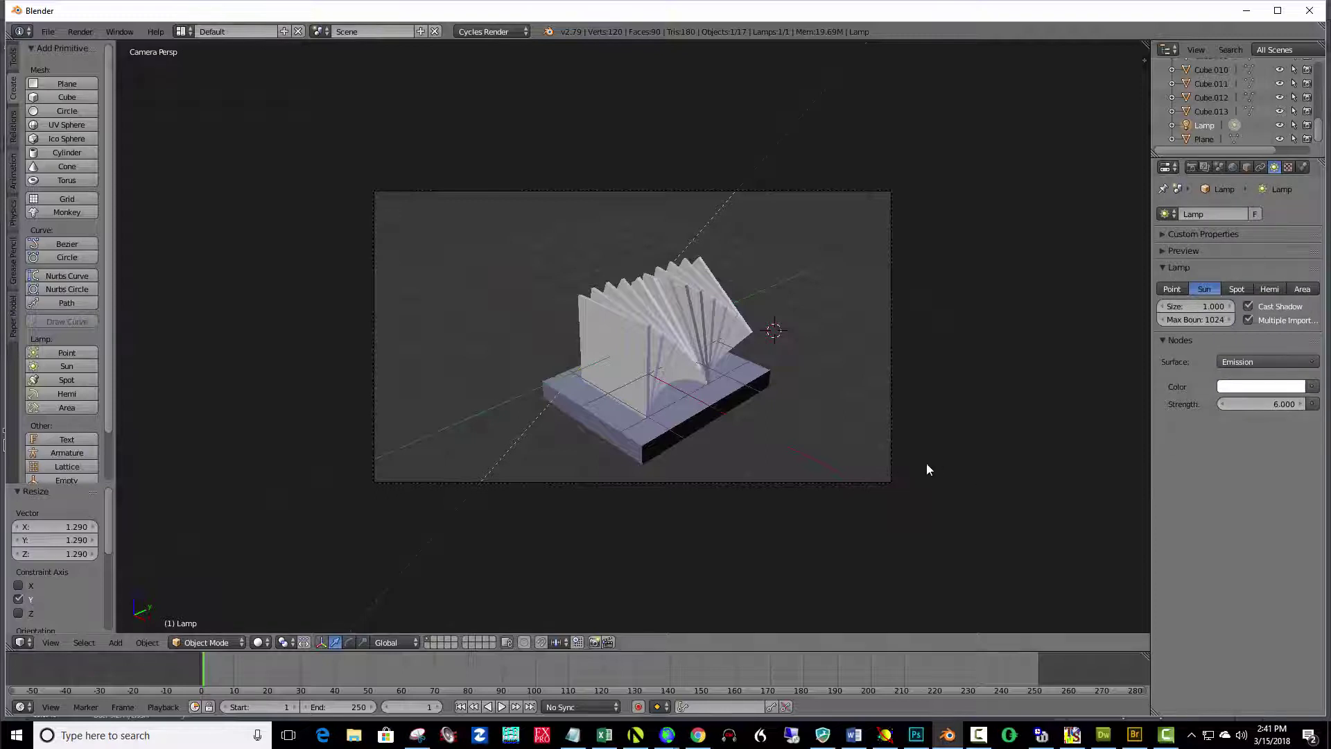
Step: Switch the viewport to Rendered shading and lower the sun's strength to 4
{"action": "left_click", "coordinate": [260, 642]}
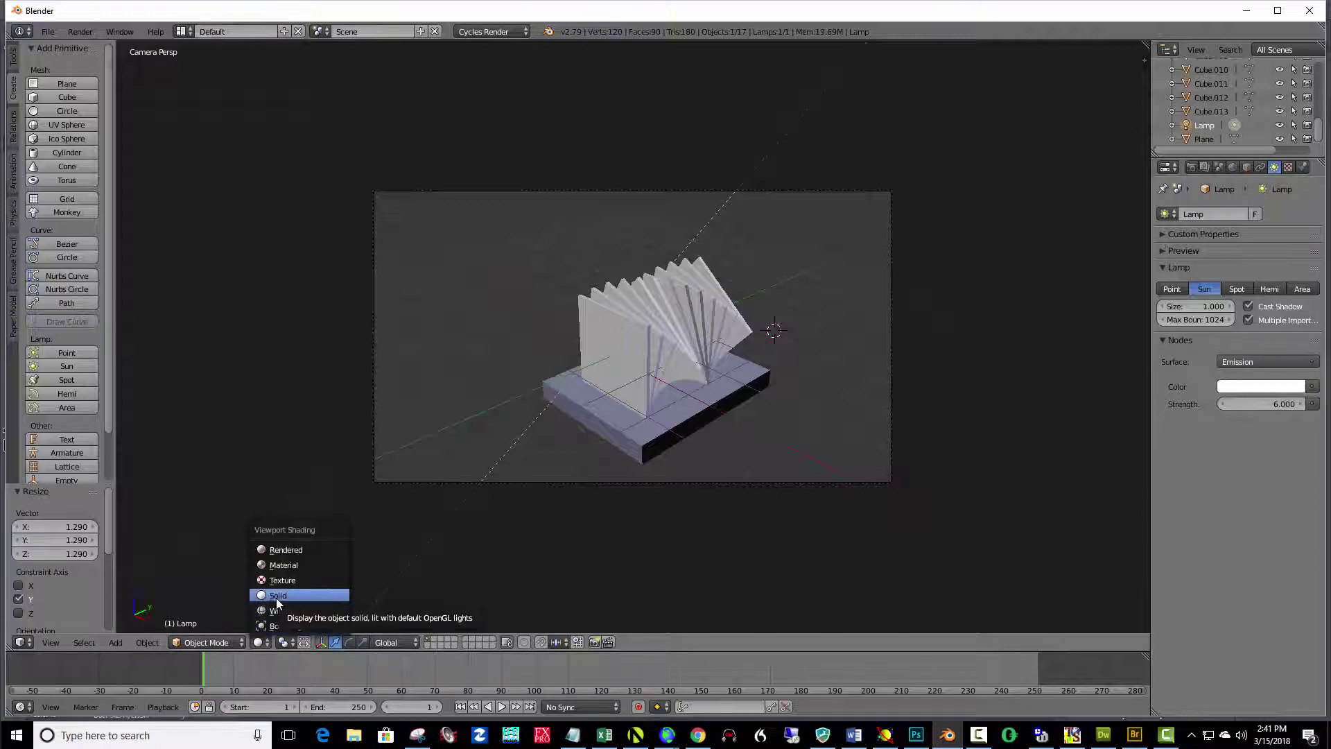
{"action": "left_click", "coordinate": [278, 549]}
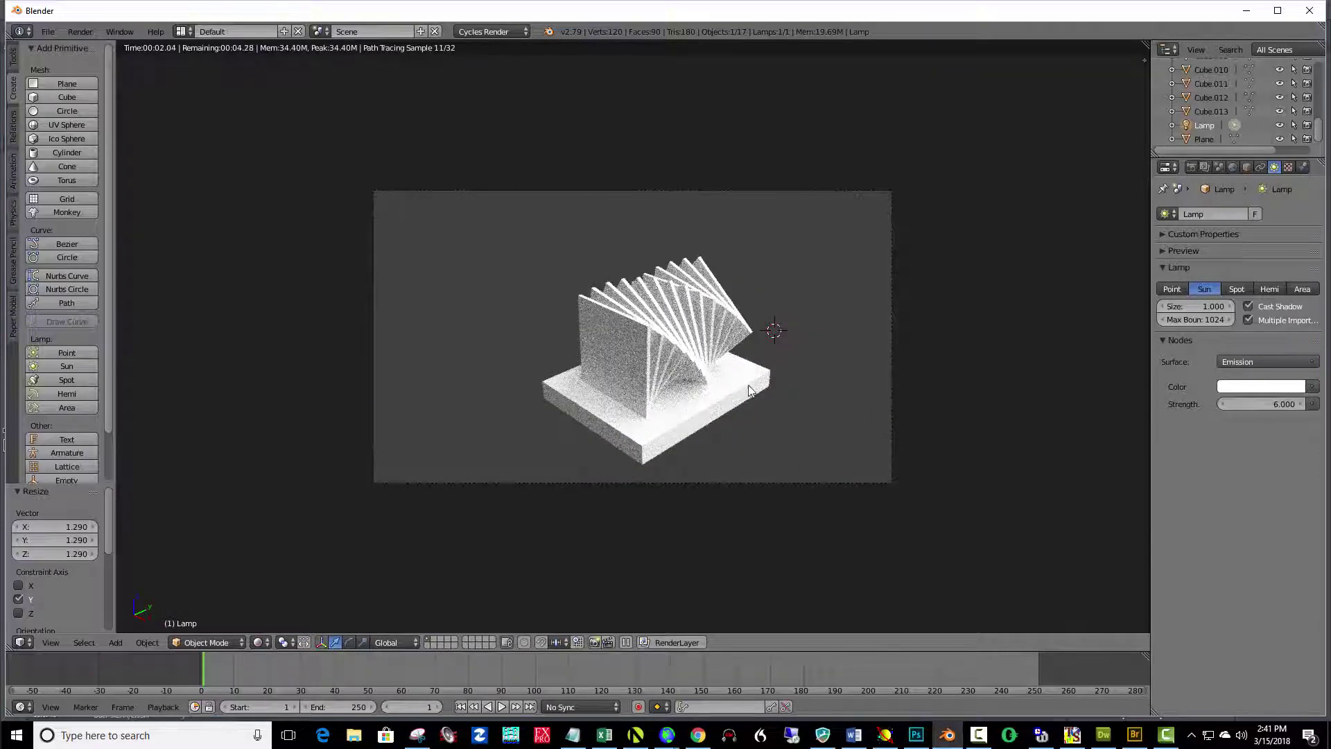
{"action": "left_click", "coordinate": [1251, 407]}
{"action": "type", "text": "4"}
{"action": "key", "text": "Return"}
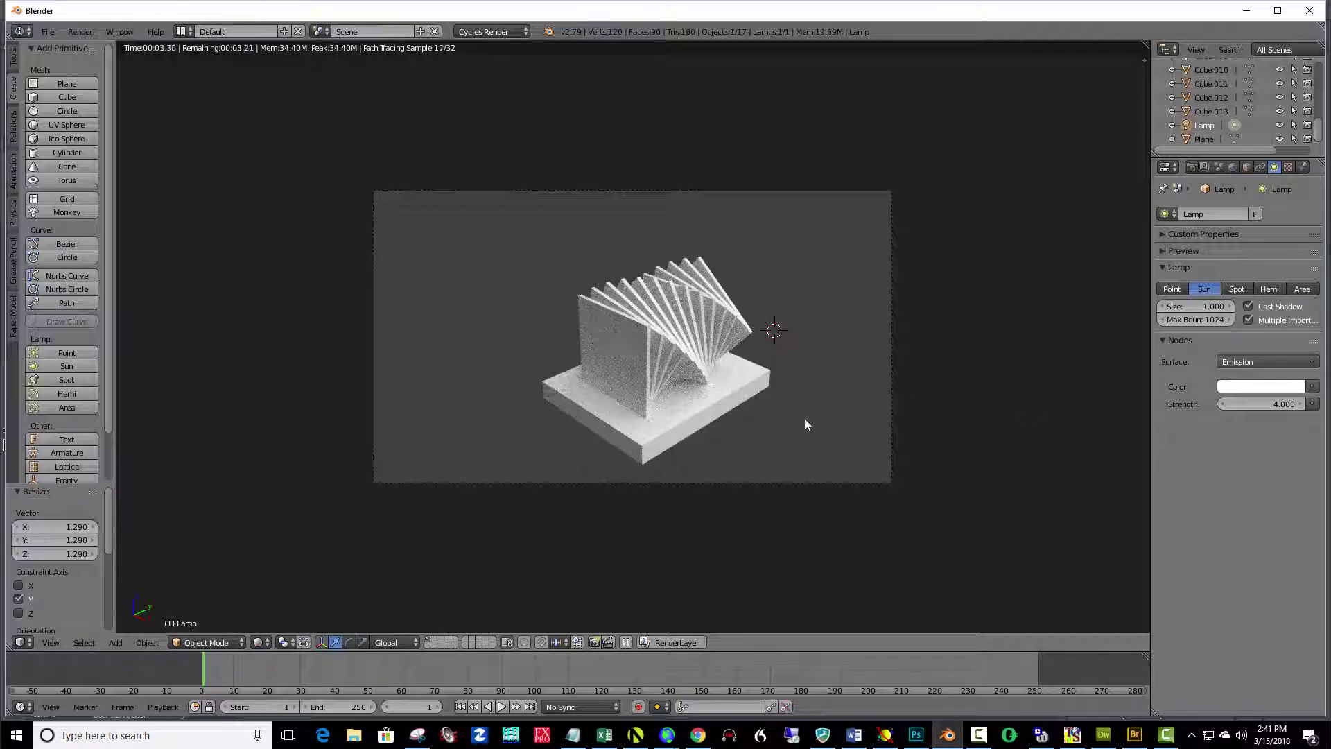
{"action": "scroll", "coordinate": [805, 420], "scroll_direction": "up", "scroll_amount": 2}
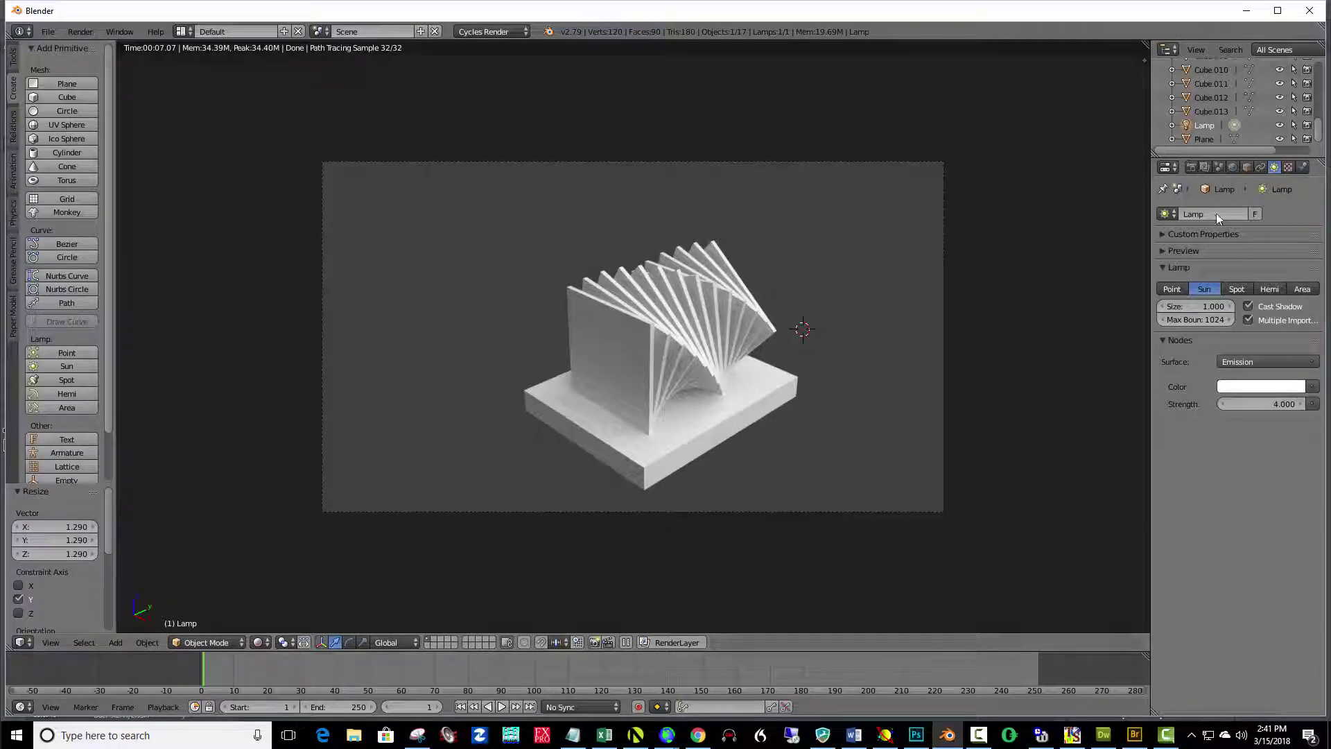
Step: Set the World background colour to black by dragging its value slider down
{"action": "left_click", "coordinate": [1231, 167]}
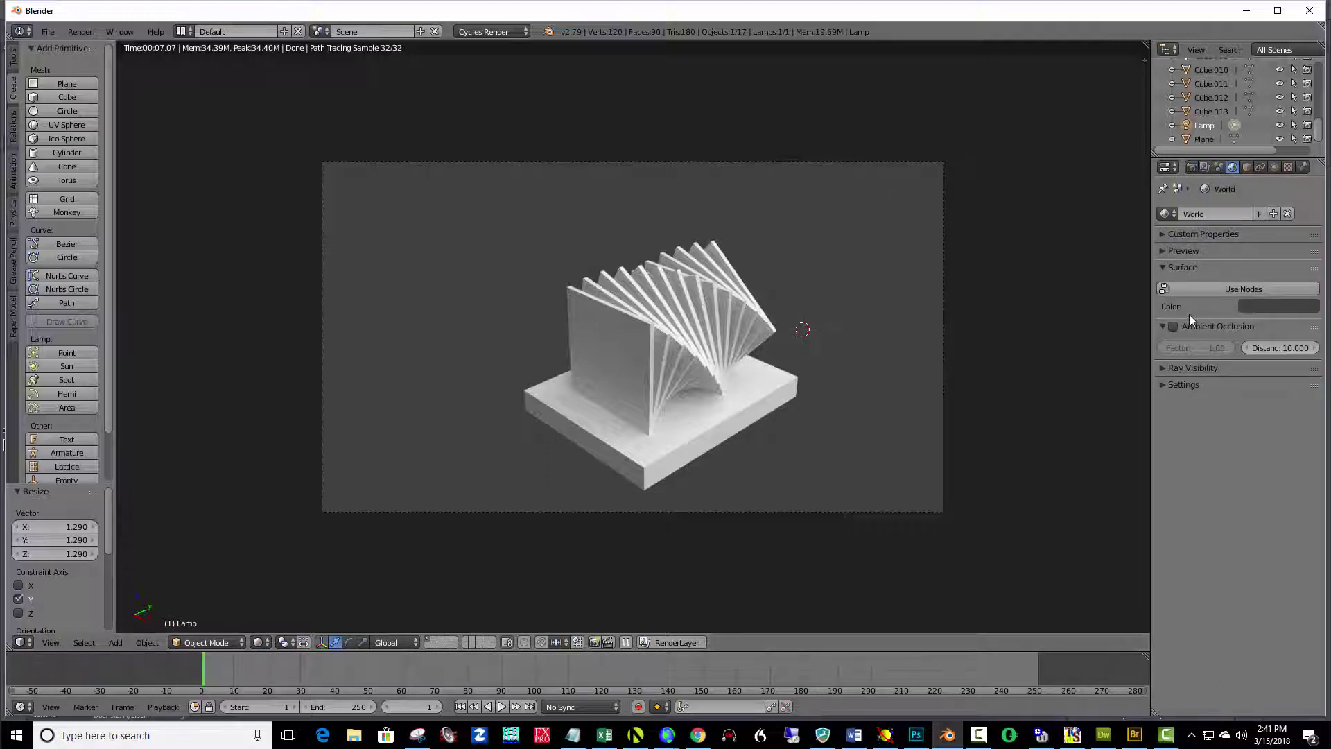
{"action": "left_click", "coordinate": [1271, 309]}
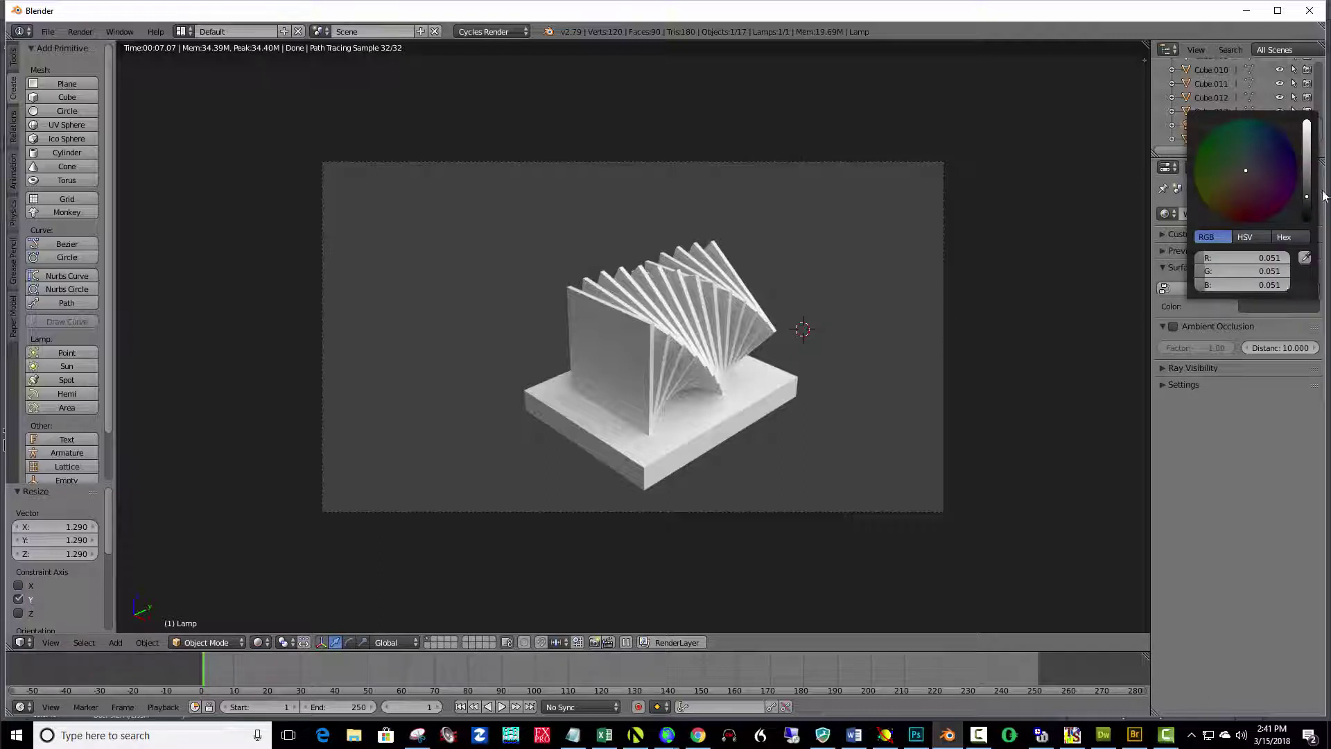
{"action": "left_click_drag", "start_coordinate": [1308, 200], "coordinate": [1308, 219]}
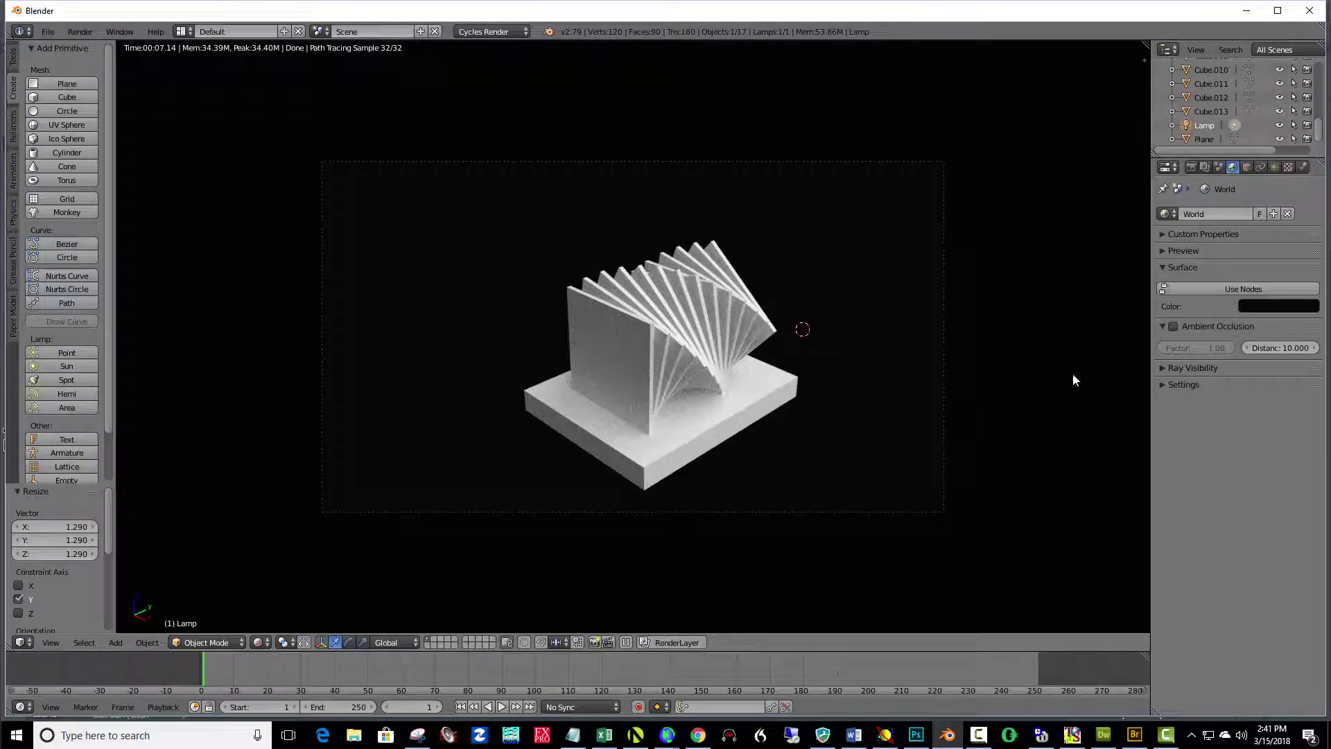
Step: Raise the render resolution to 100% and set the Cycles device to GPU Compute
{"action": "left_click", "coordinate": [1192, 167]}
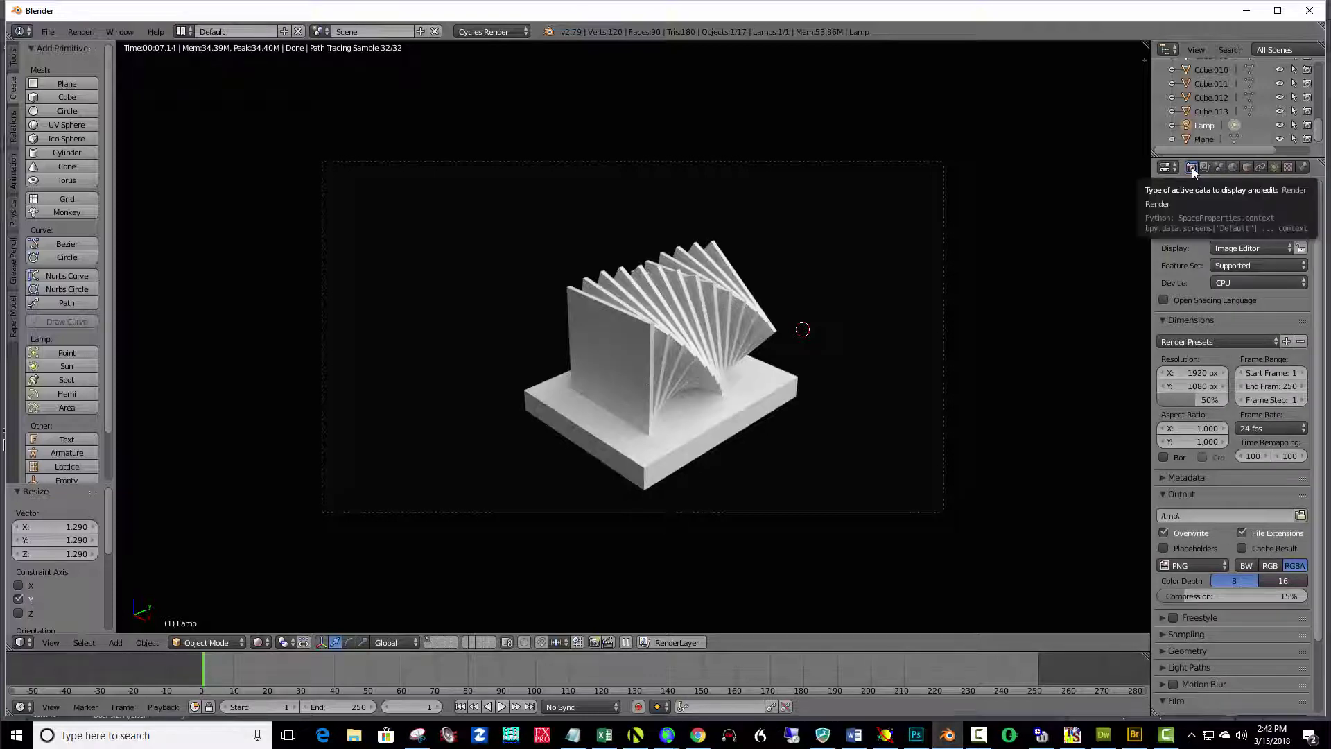
{"action": "scroll", "coordinate": [1323, 333], "scroll_direction": "down", "scroll_amount": 3}
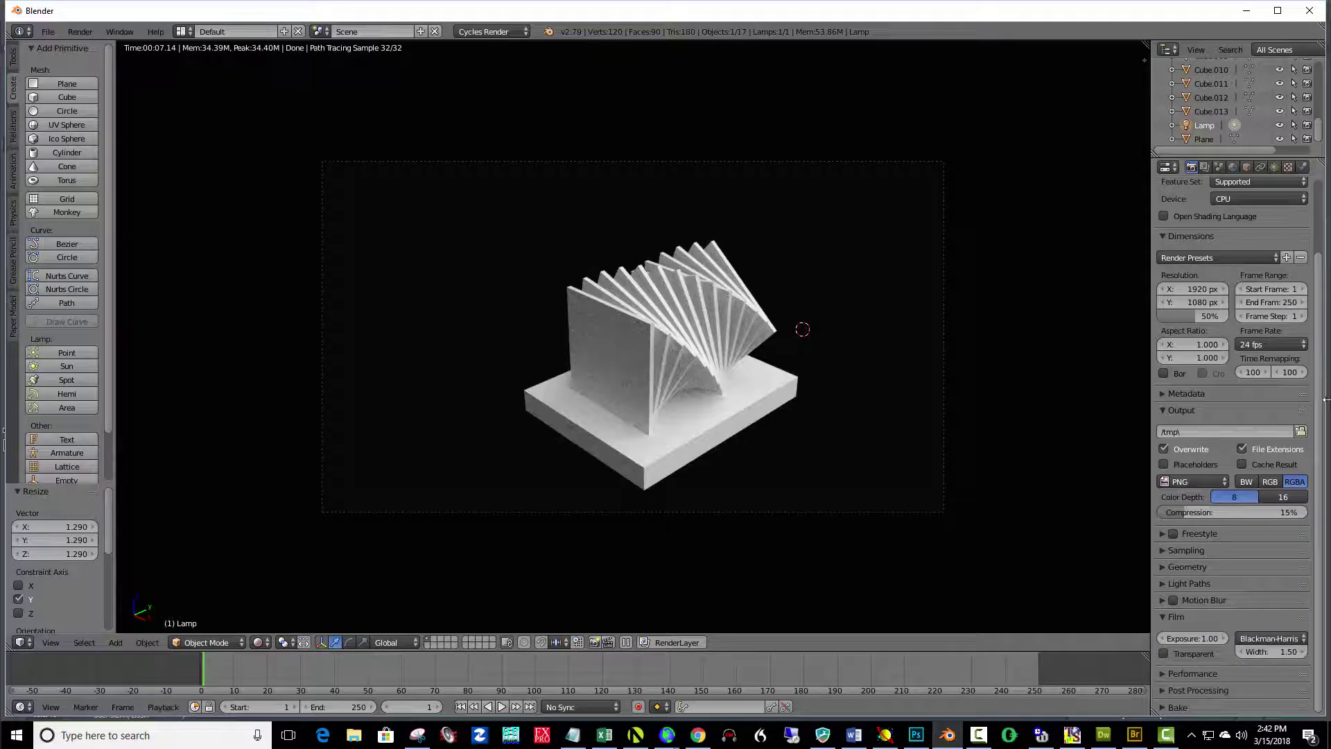
{"action": "left_click", "coordinate": [1171, 550]}
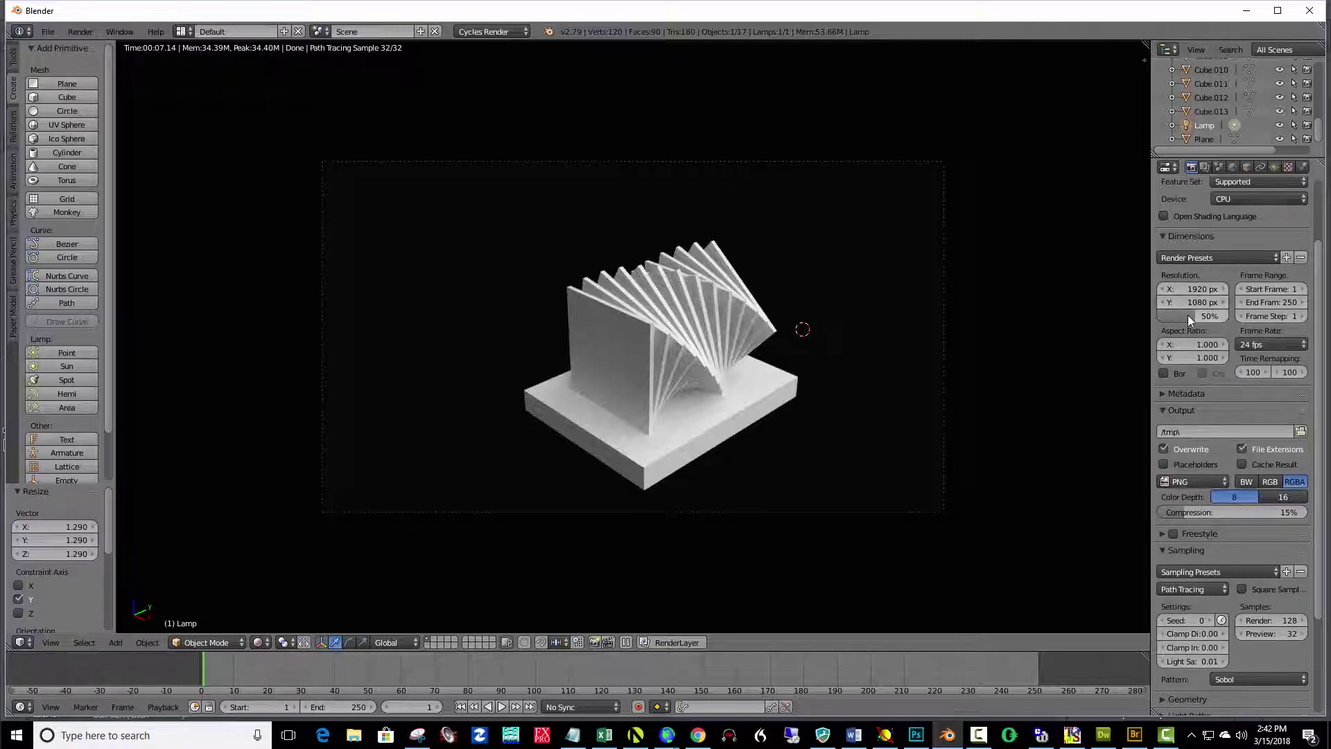
{"action": "left_click_drag", "start_coordinate": [1188, 316], "coordinate": [1227, 316]}
{"action": "left_click_drag", "start_coordinate": [1319, 305], "coordinate": [1317, 258]}
{"action": "left_click", "coordinate": [1224, 257]}
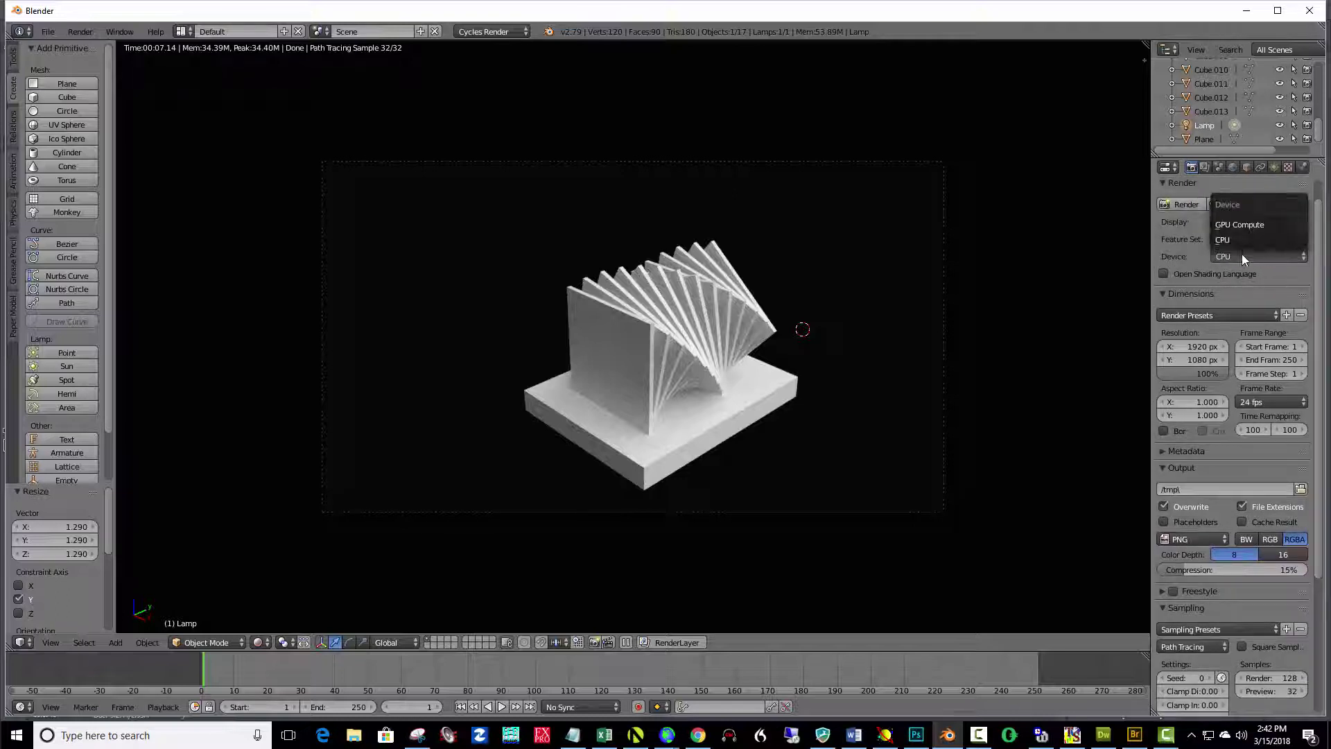
{"action": "left_click", "coordinate": [1242, 225]}
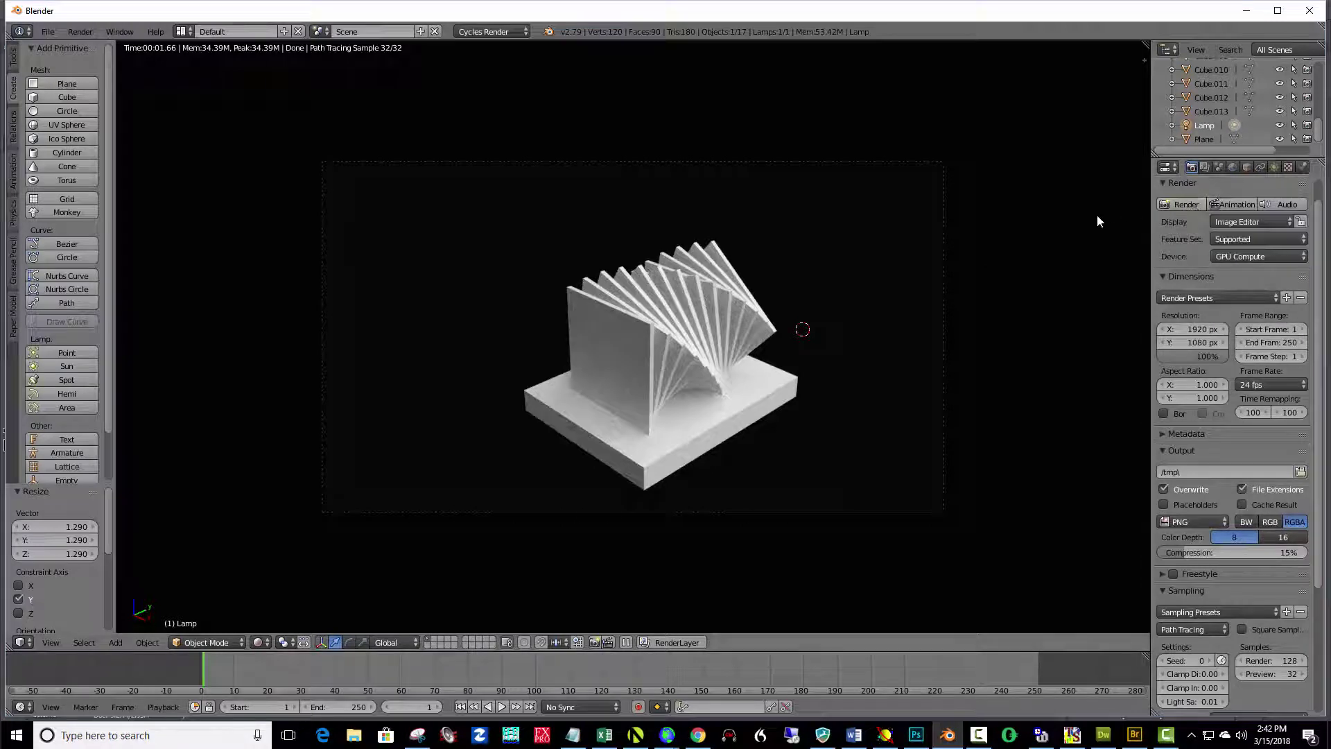
Step: Render the camera view with F12 and zoom out to see the full 128-sample image
{"action": "key", "text": "F12"}
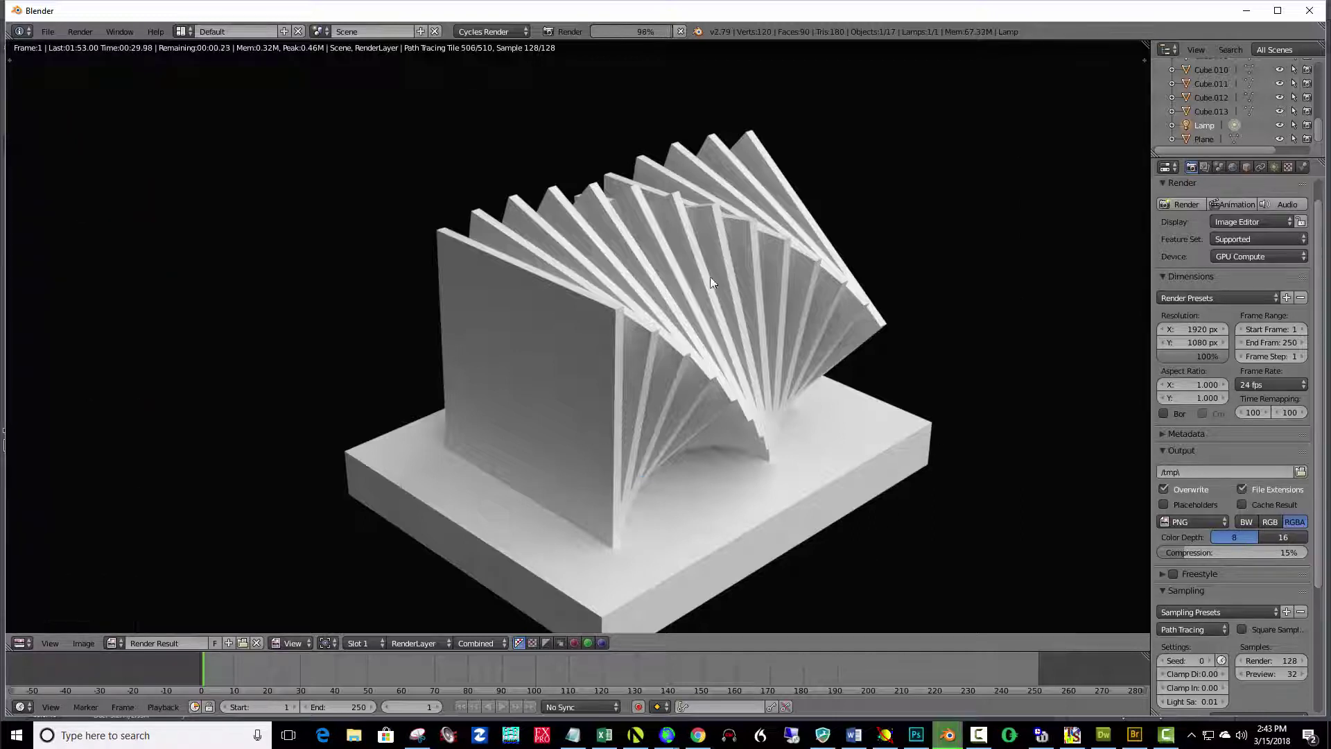
{"action": "scroll", "coordinate": [900, 372], "scroll_direction": "down", "scroll_amount": 1}
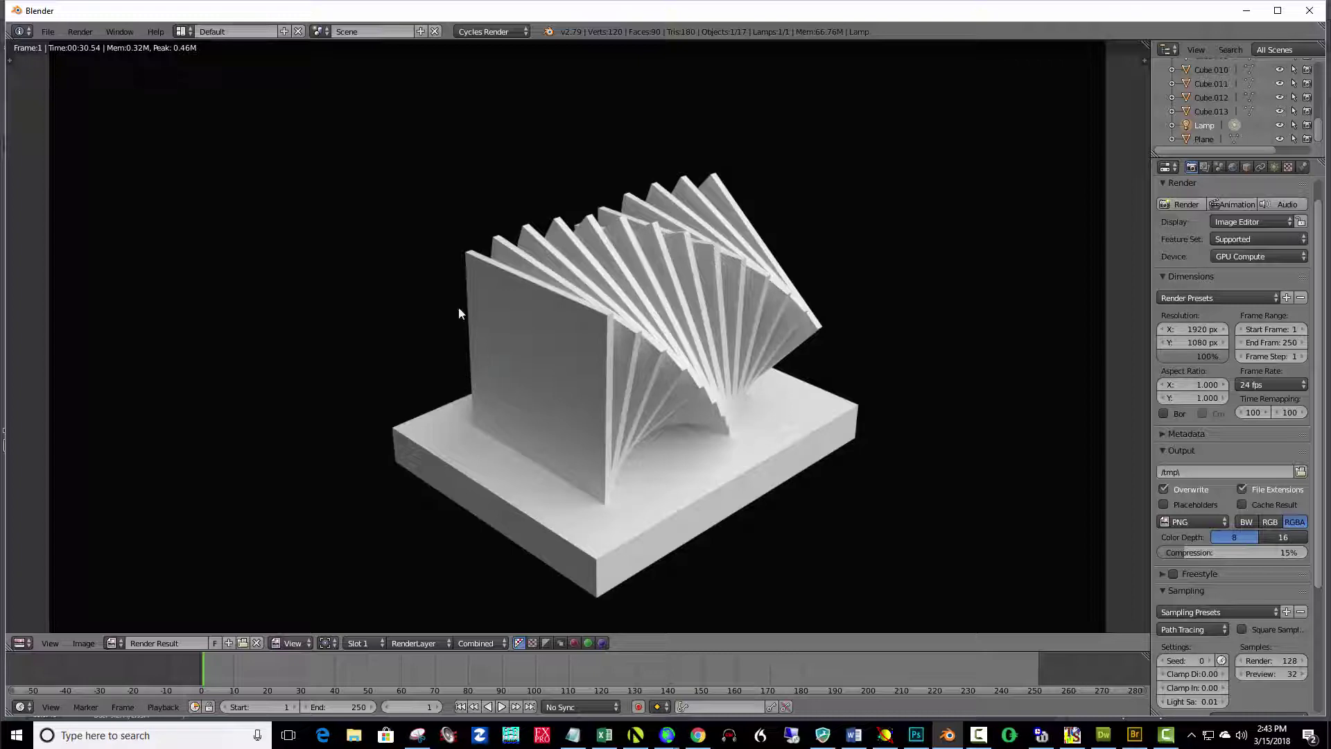
Step: Save the finished render as Project2.1.png in Documents with F3 Save As Image
{"action": "key", "text": "F3"}
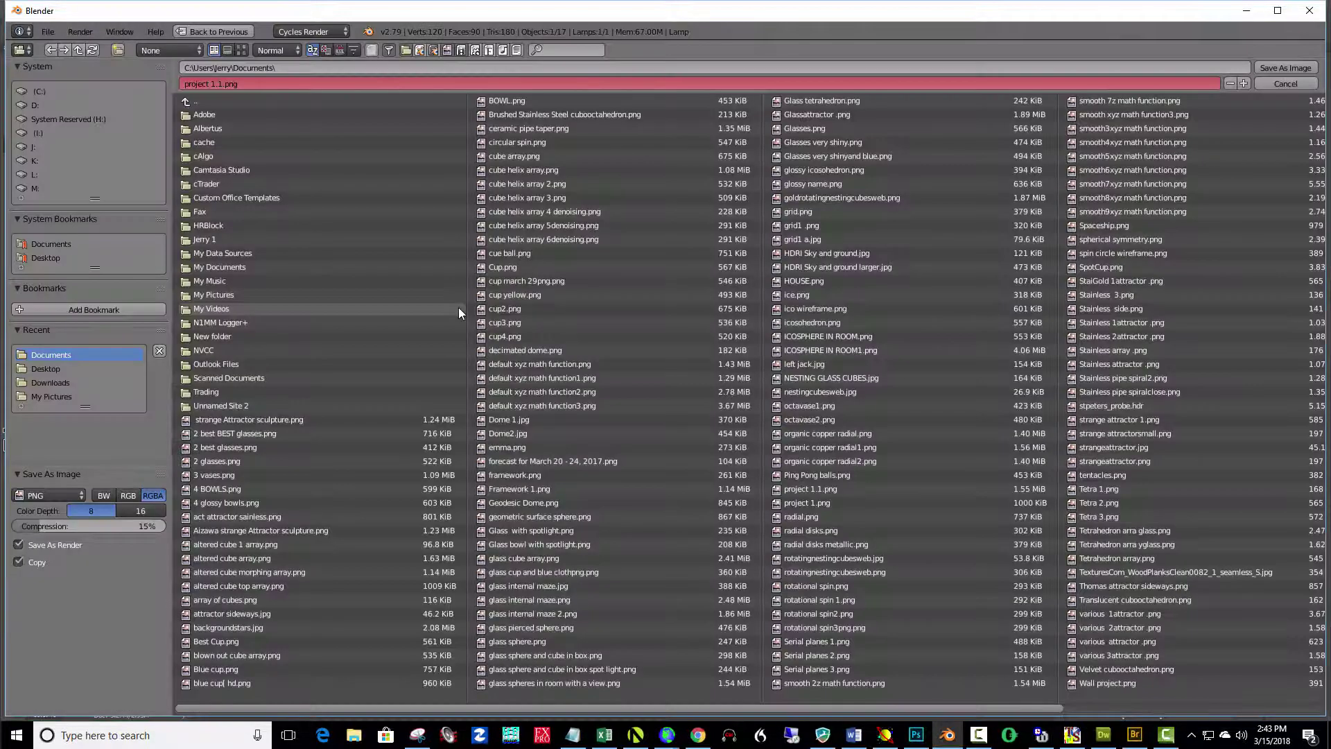
{"action": "left_click", "coordinate": [221, 84]}
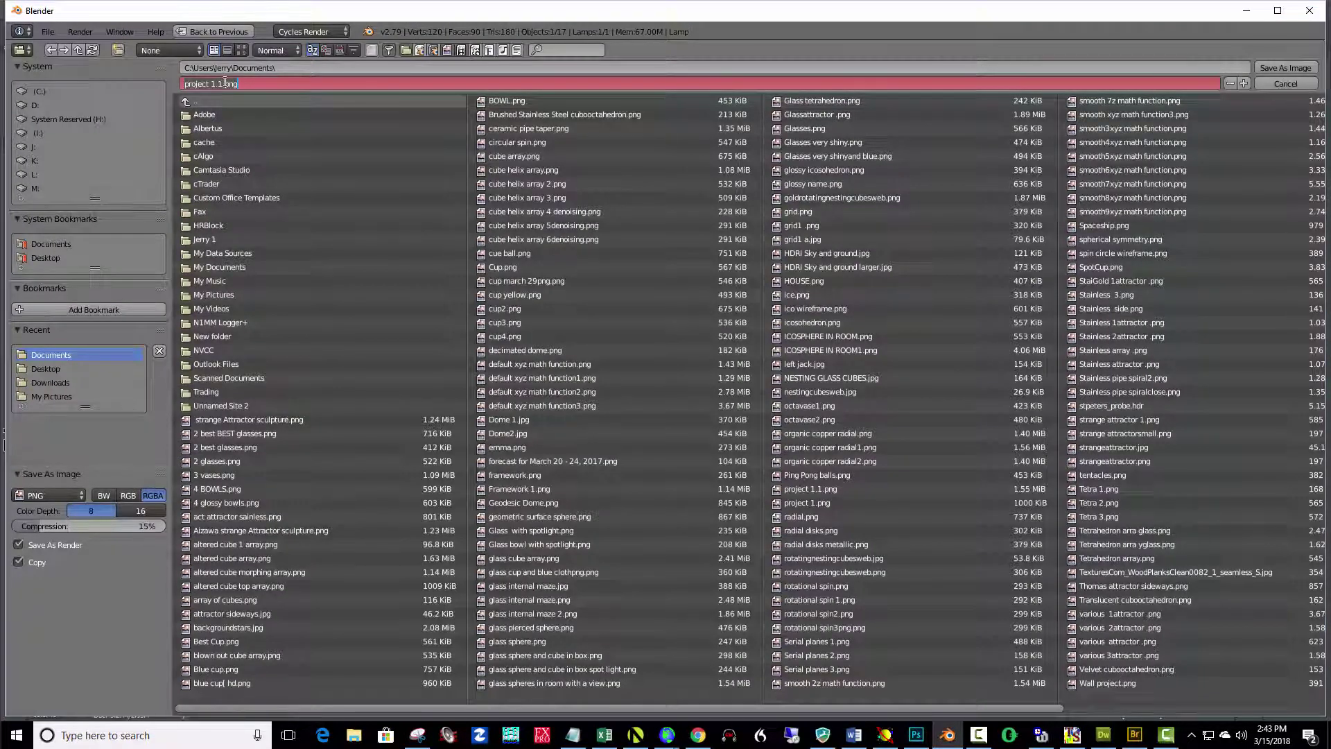
{"action": "left_click", "coordinate": [222, 83]}
{"action": "key", "text": "BackSpace"}
{"action": "key", "text": "BackSpace"}
{"action": "key", "text": "BackSpace"}
{"action": "key", "text": "BackSpace"}
{"action": "key", "text": "BackSpace"}
{"action": "key", "text": "BackSpace"}
{"action": "key", "text": "BackSpace"}
{"action": "key", "text": "BackSpace"}
{"action": "key", "text": "BackSpace"}
{"action": "key", "text": "BackSpace"}
{"action": "key", "text": "BackSpace"}
{"action": "type", "text": "Project5"}
{"action": "key", "text": "BackSpace"}
{"action": "type", "text": "2.1"}
{"action": "left_click", "coordinate": [1288, 71]}
{"action": "left_click", "coordinate": [1289, 71]}
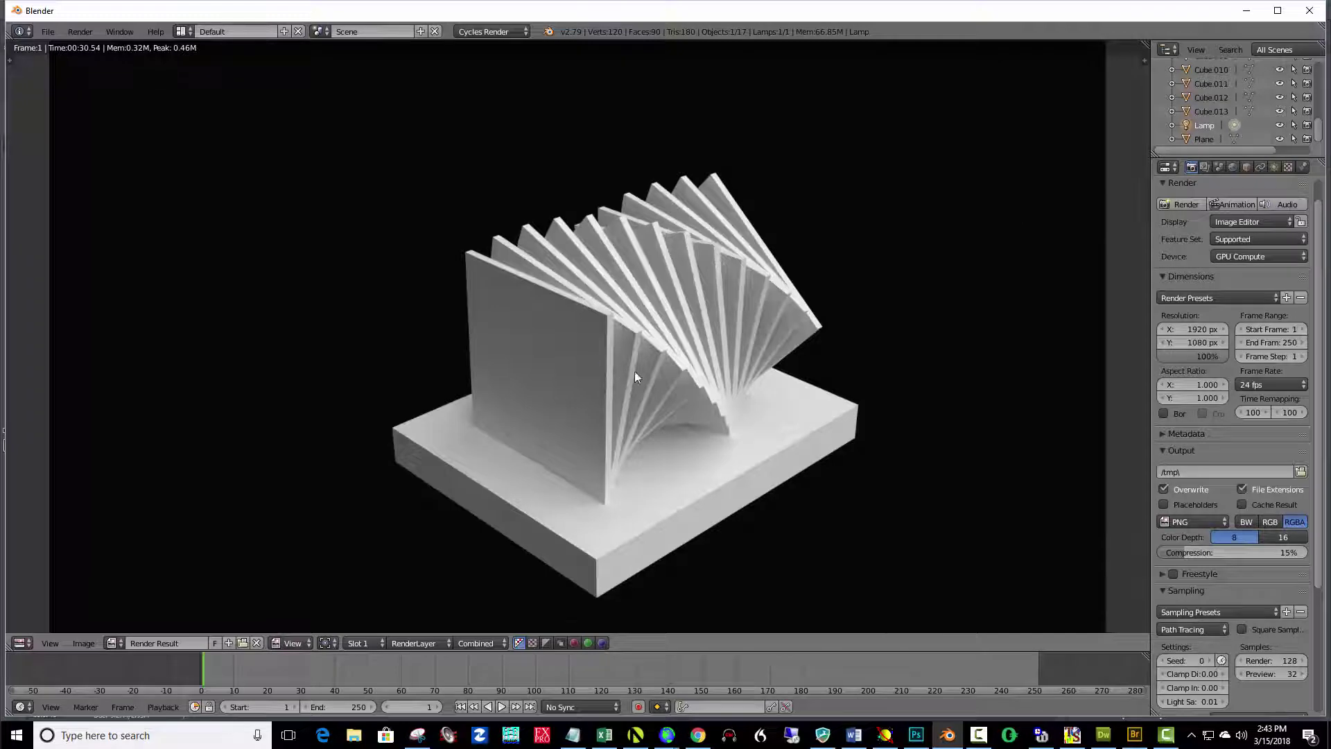
Step: Exit the render result, look around the sculpture in the viewport, then return to camera view
{"action": "key", "text": "Escape"}
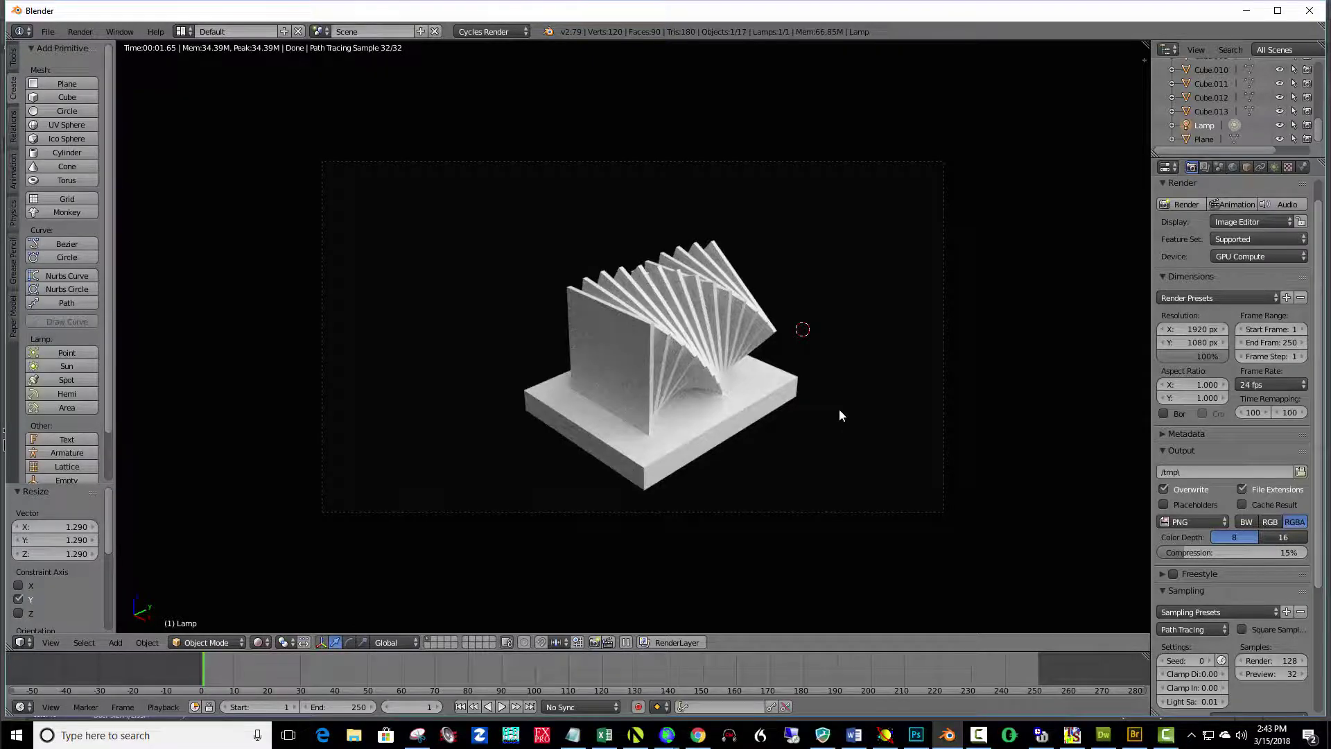
{"action": "key", "text": "KP_0"}
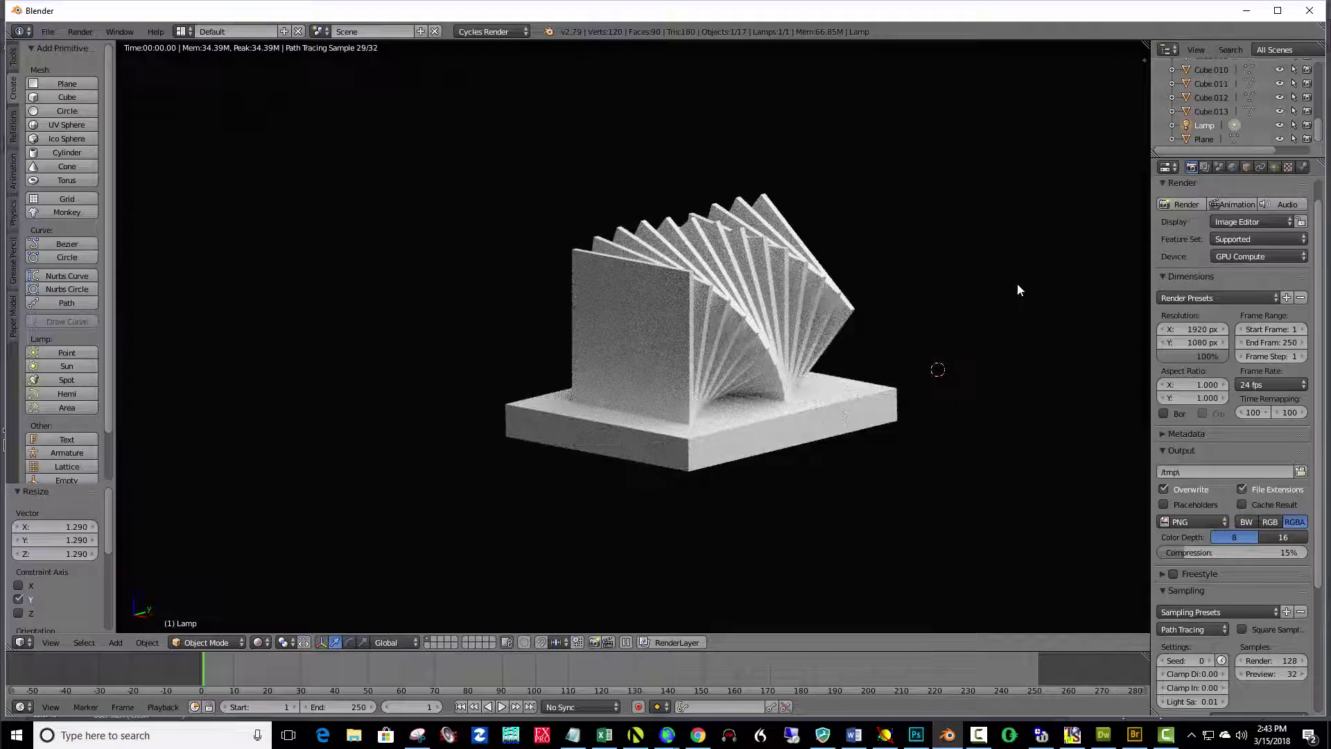
{"action": "scroll", "coordinate": [957, 305], "scroll_direction": "down", "scroll_amount": 1}
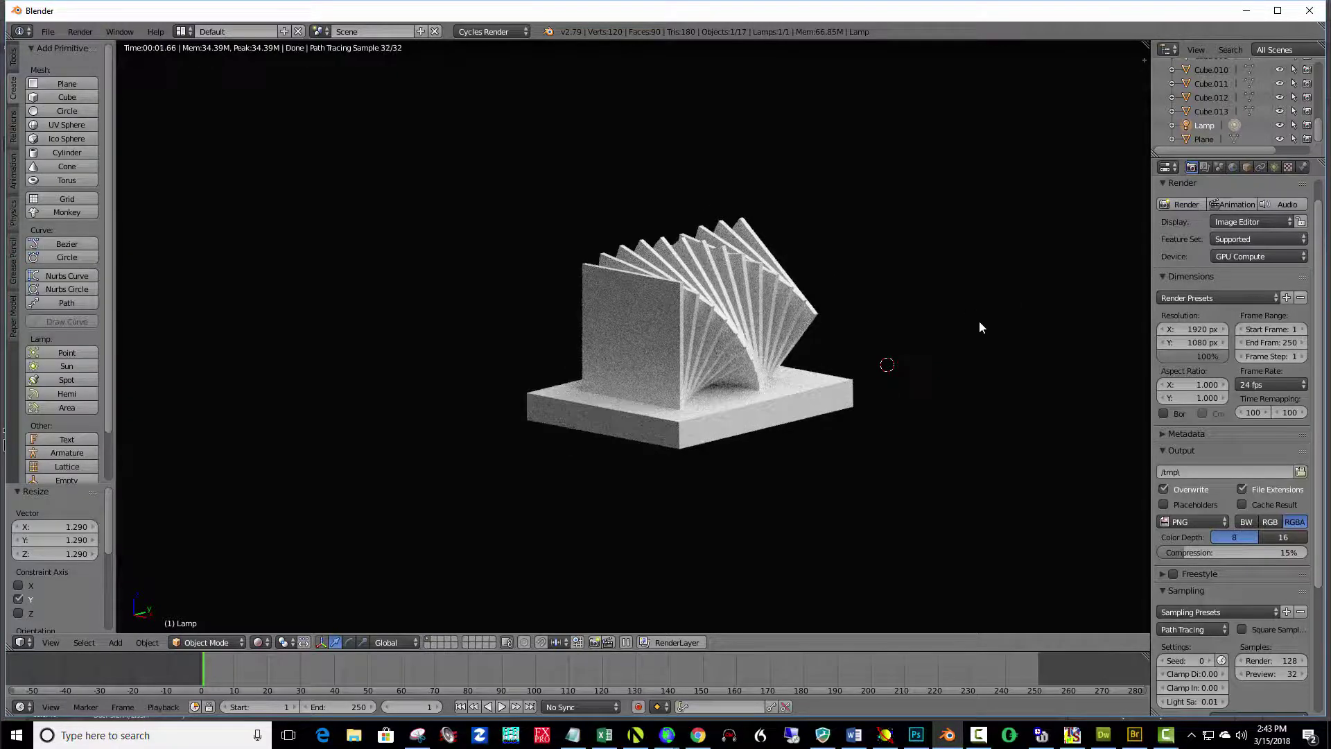
{"action": "middle_click_drag", "start_coordinate": [836, 369], "coordinate": [808, 357]}
{"action": "key", "text": "KP_0"}
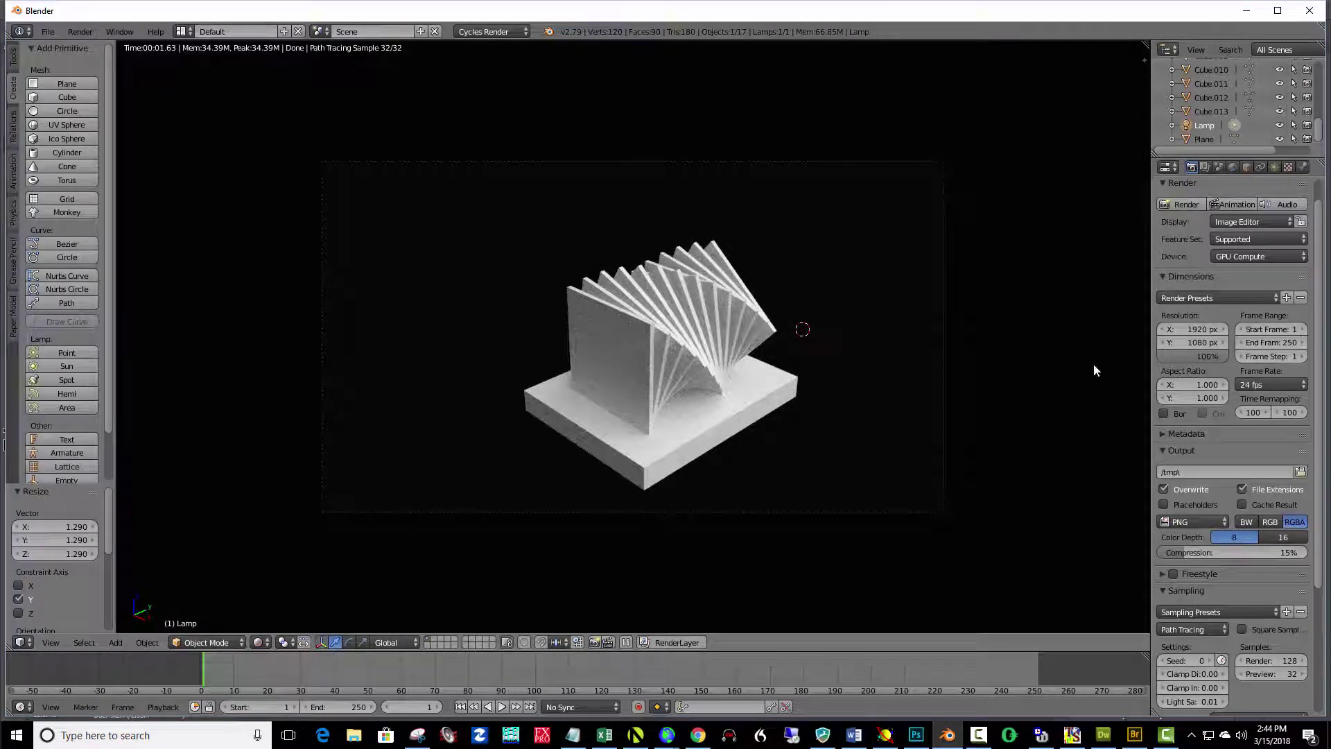
Step: Brighten the World background colour from black to a mid grey
{"action": "left_click", "coordinate": [1233, 168]}
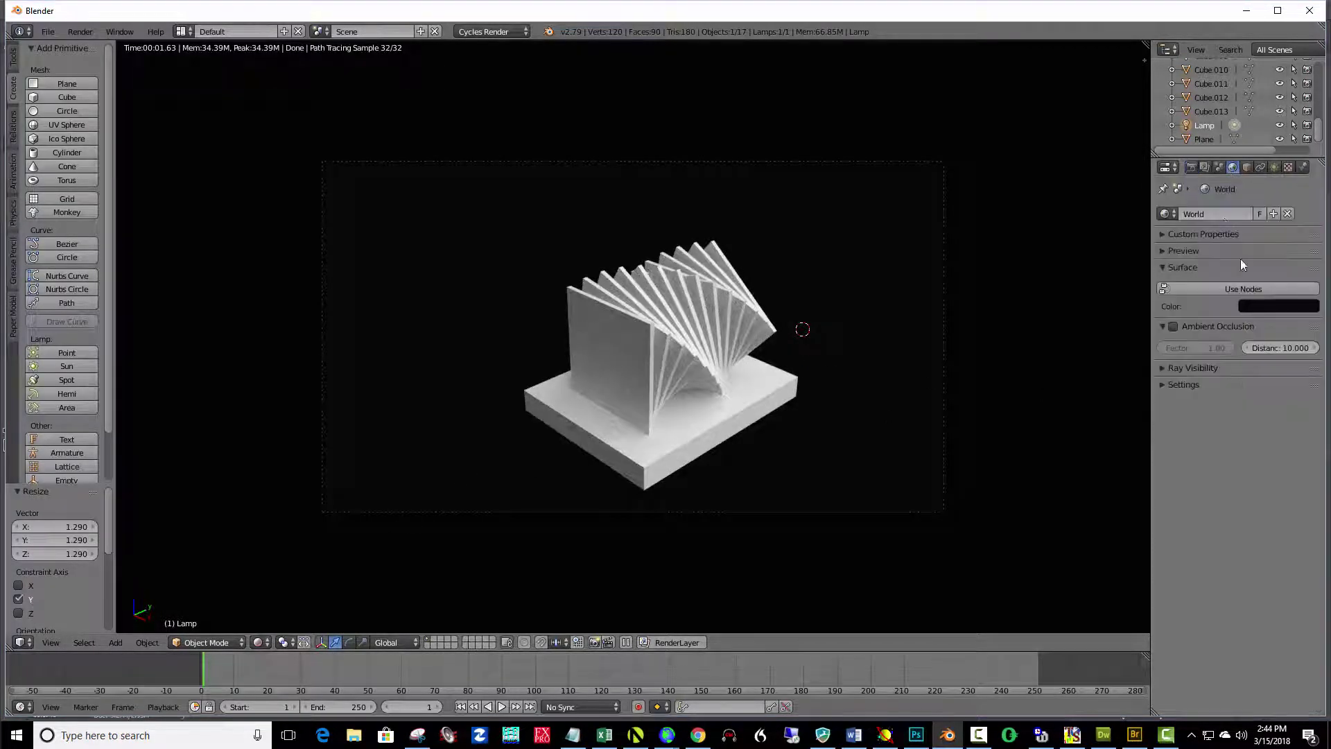
{"action": "left_click", "coordinate": [1279, 306]}
{"action": "left_click_drag", "start_coordinate": [1307, 221], "coordinate": [1307, 171]}
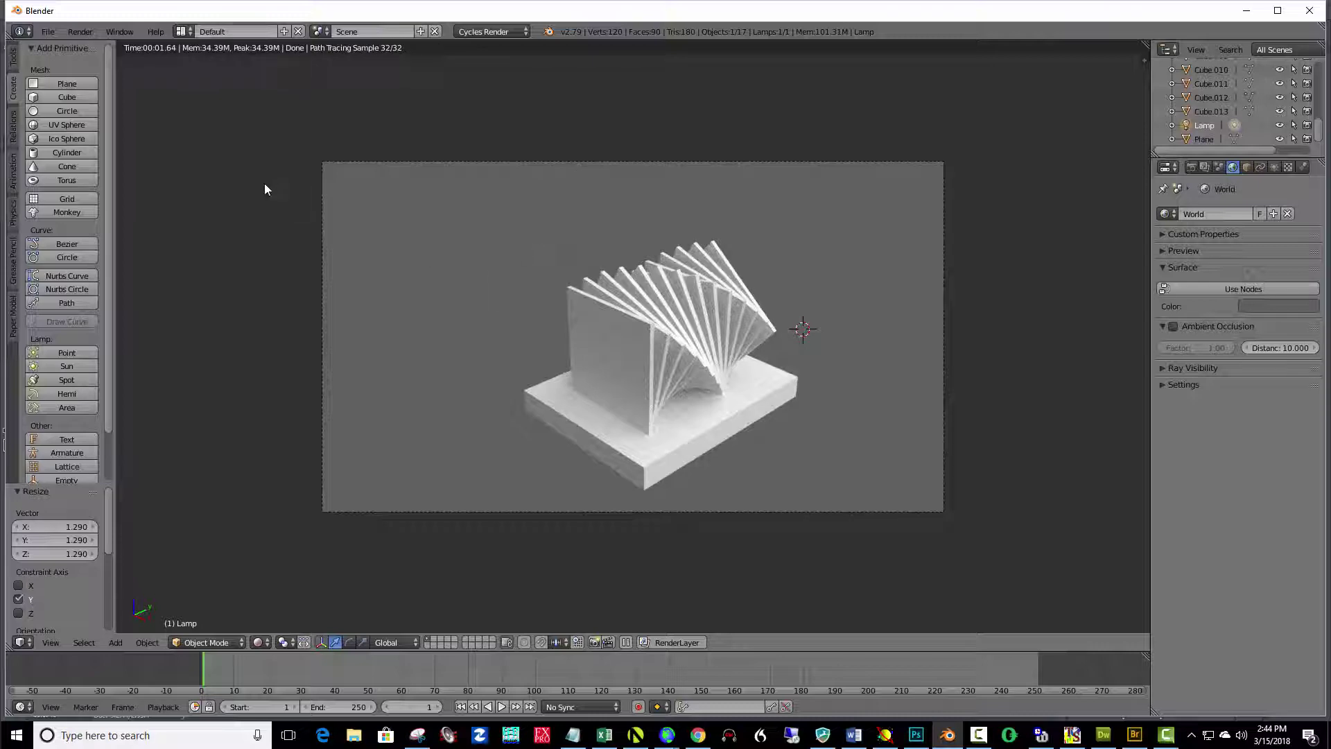
Step: Orbit to inspect the model, return to camera view, and show the N side panel
{"action": "mouse_move", "coordinate": [958, 398]}
{"action": "middle_mouse_down"}
{"action": "mouse_move", "coordinate": [930, 401]}
{"action": "mouse_move", "coordinate": [960, 393]}
{"action": "middle_mouse_up"}
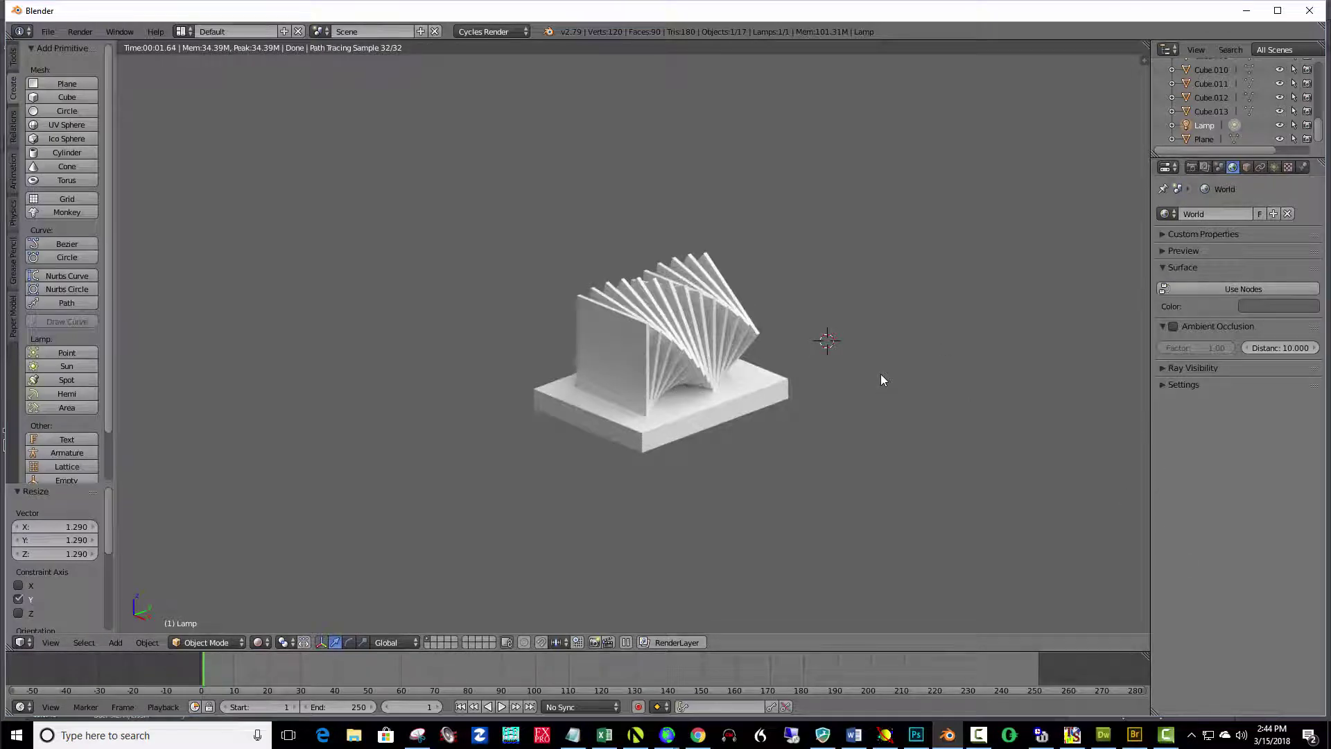
{"action": "key", "text": "KP_0"}
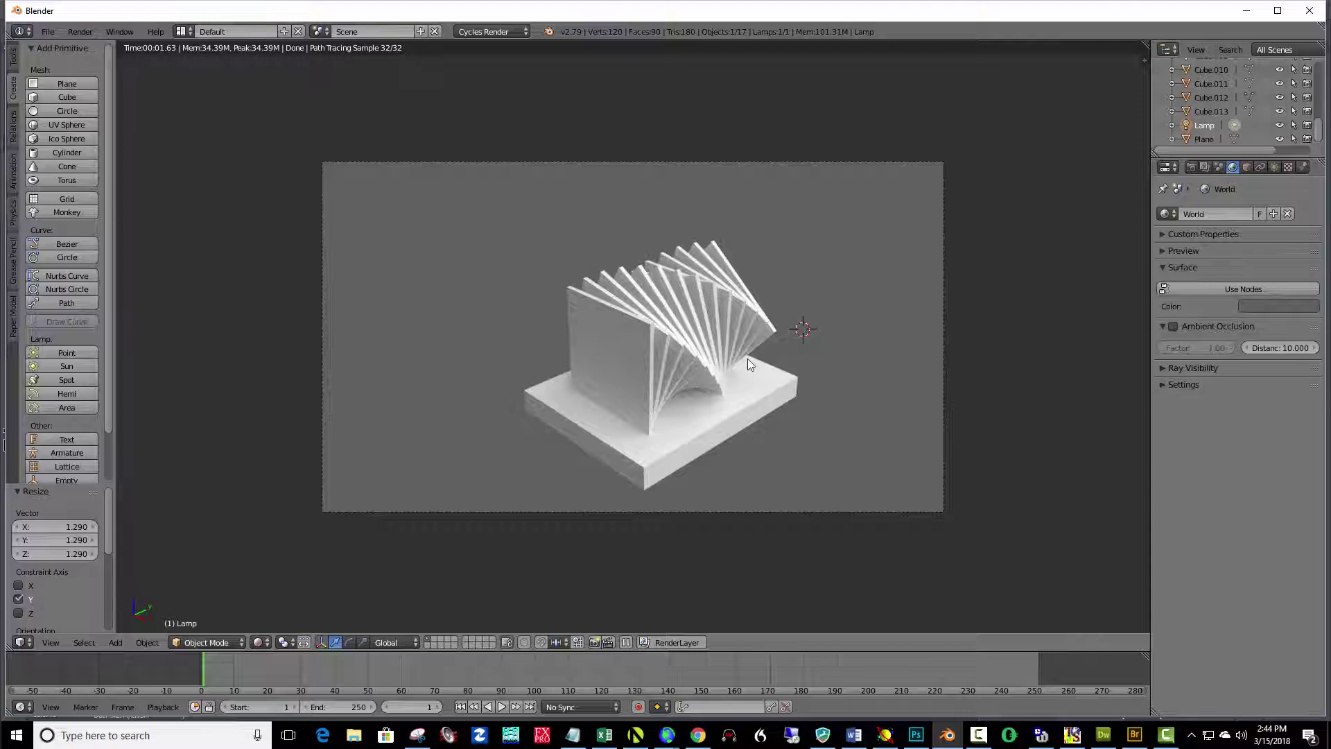
{"action": "key", "text": "n"}
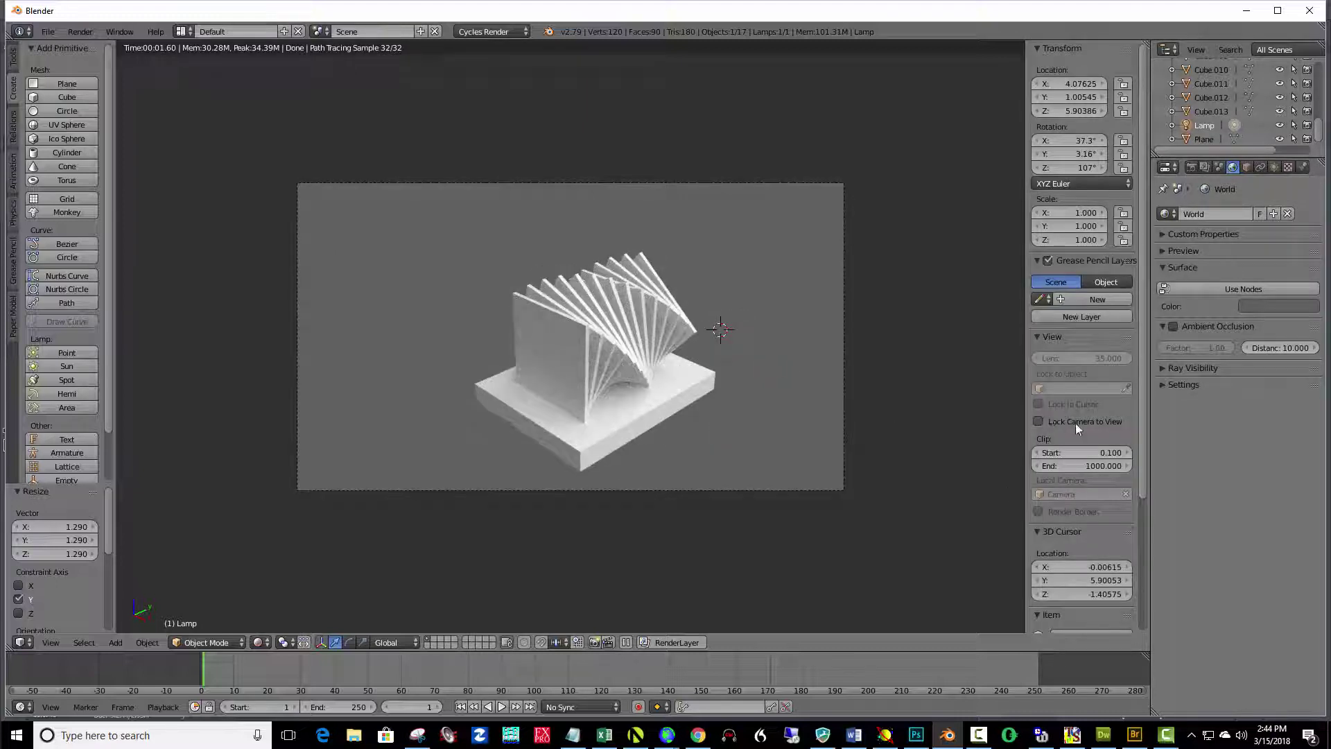
Step: Enable Lock Camera to View, hide the side panel, and swing the camera around the sculpture
{"action": "left_click", "coordinate": [1038, 421]}
{"action": "key", "text": "n"}
{"action": "middle_click_drag", "start_coordinate": [717, 412], "coordinate": [661, 126]}
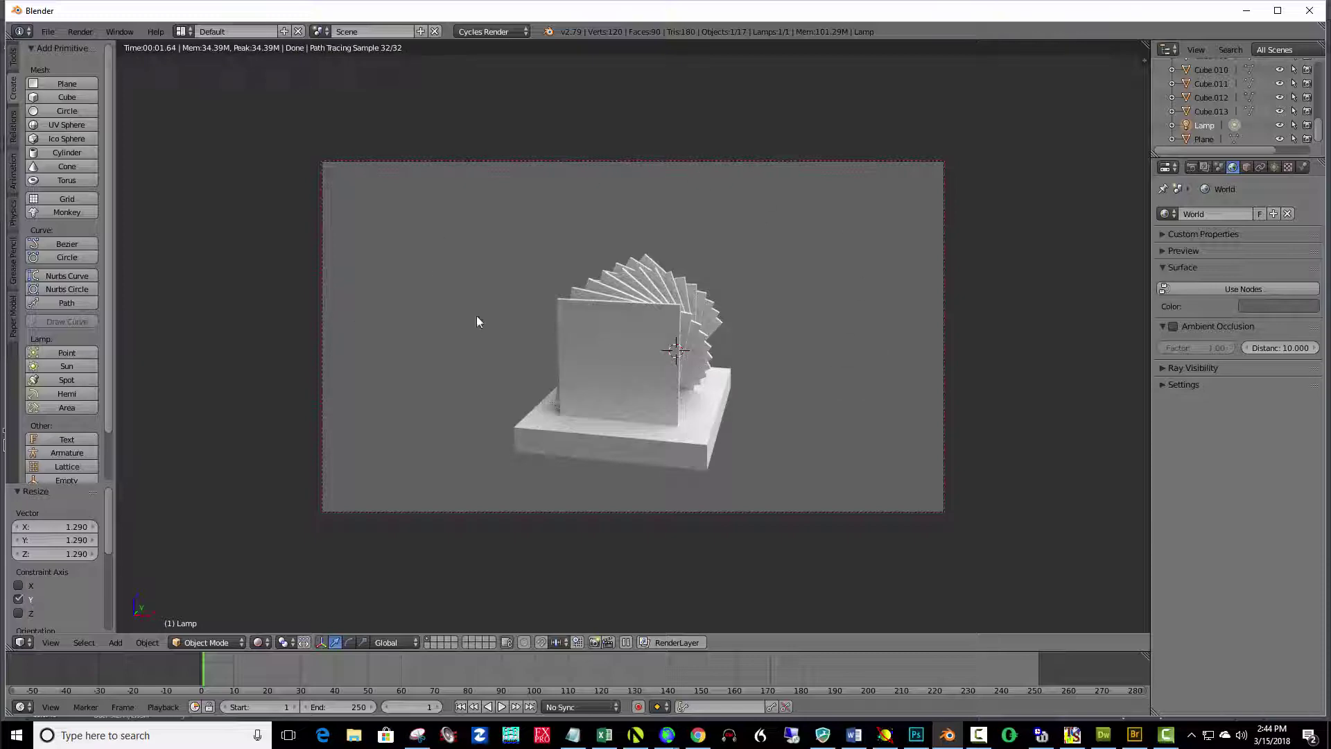
{"action": "middle_click_drag", "start_coordinate": [788, 371], "coordinate": [679, 351]}
Step: Zoom in and tip the camera to frame the slats from the sculpture's other side
{"action": "scroll", "coordinate": [679, 350], "scroll_direction": "up", "scroll_amount": 3}
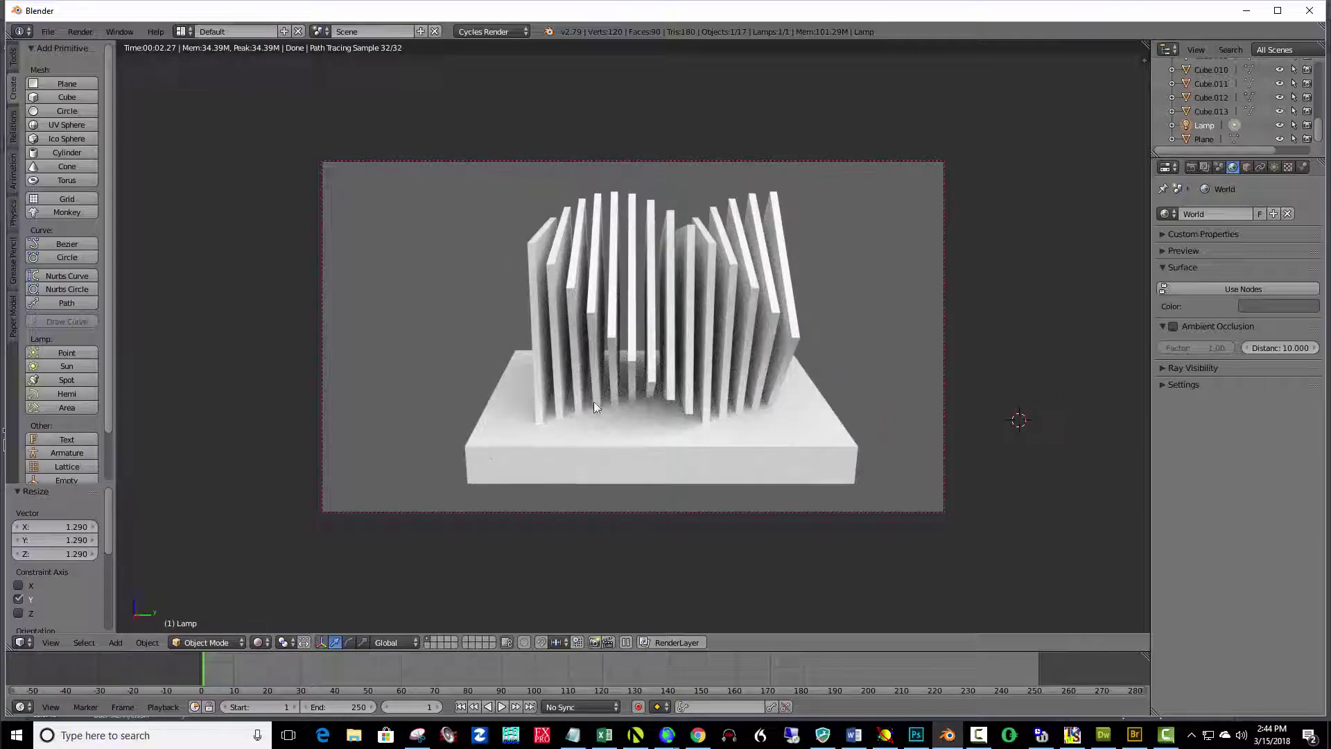
{"action": "middle_click_drag", "start_coordinate": [564, 384], "coordinate": [721, 387]}
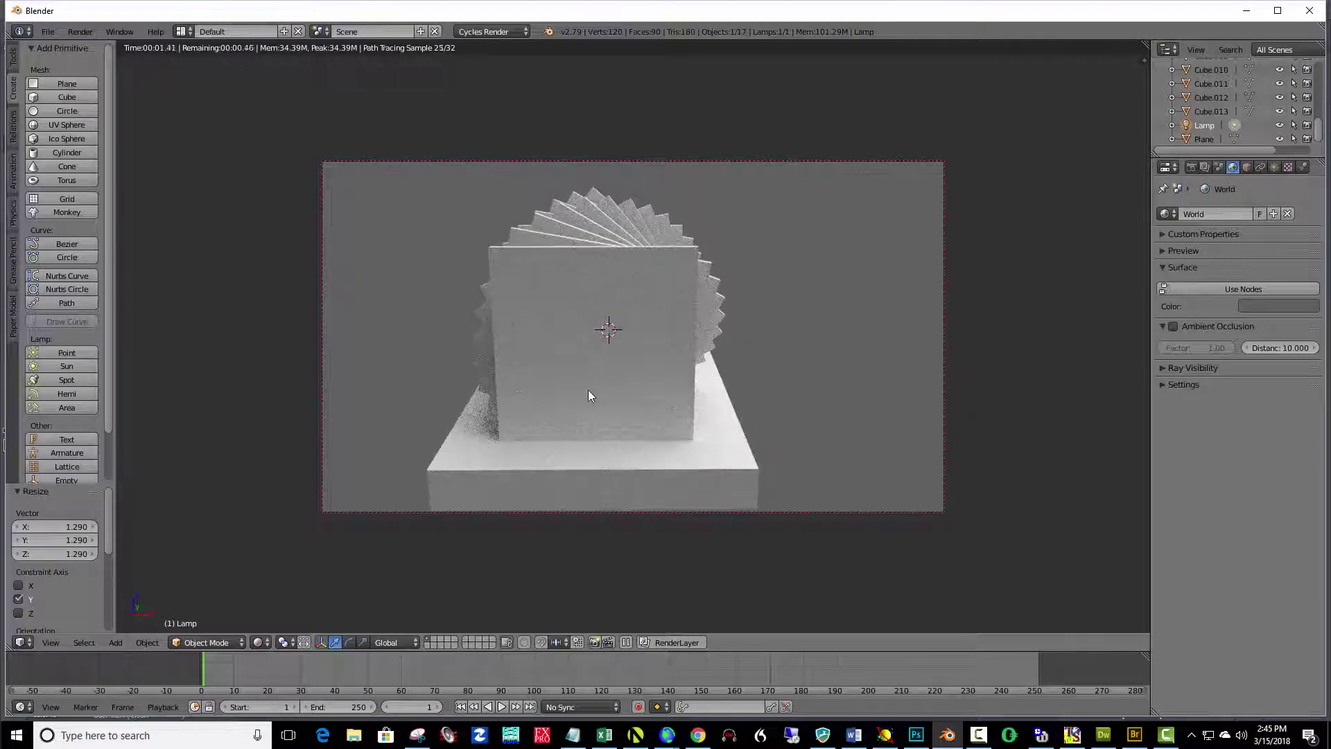
{"action": "middle_click_drag", "start_coordinate": [588, 390], "coordinate": [589, 390]}
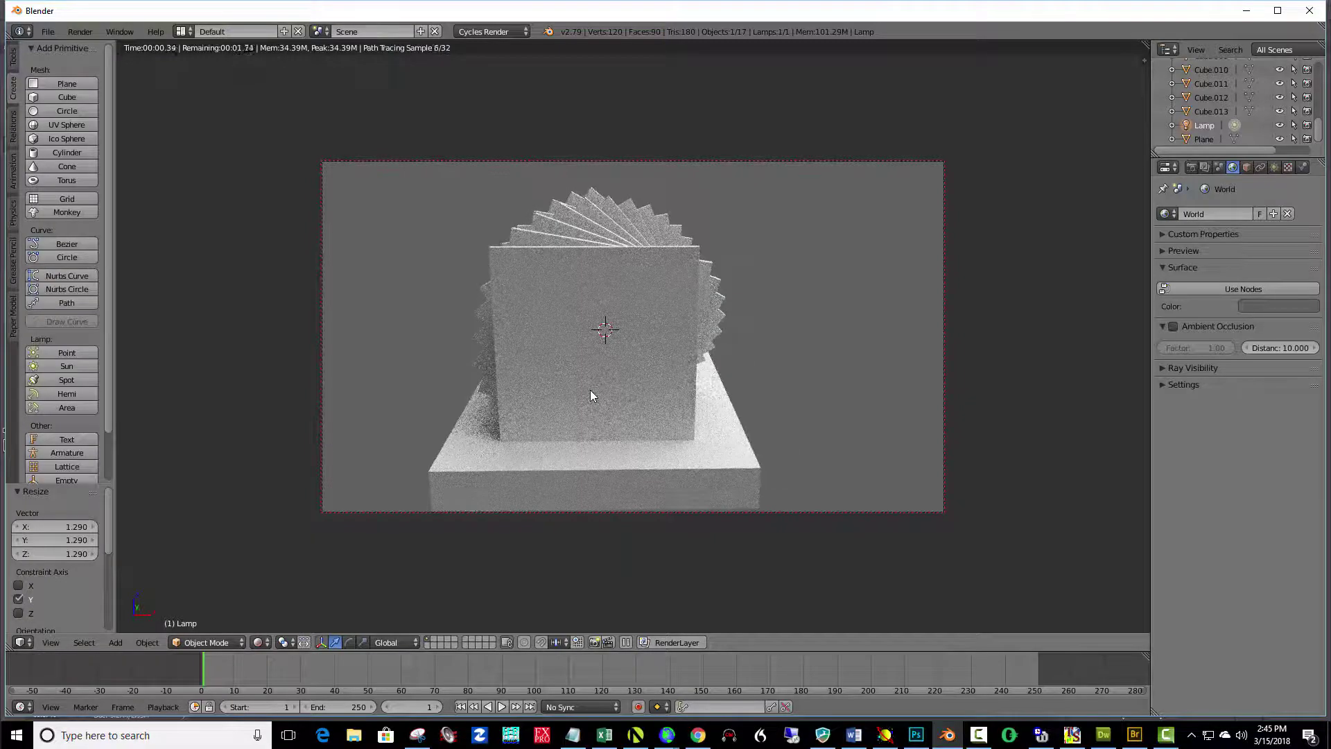
{"action": "middle_click_drag", "start_coordinate": [589, 387], "coordinate": [673, 365]}
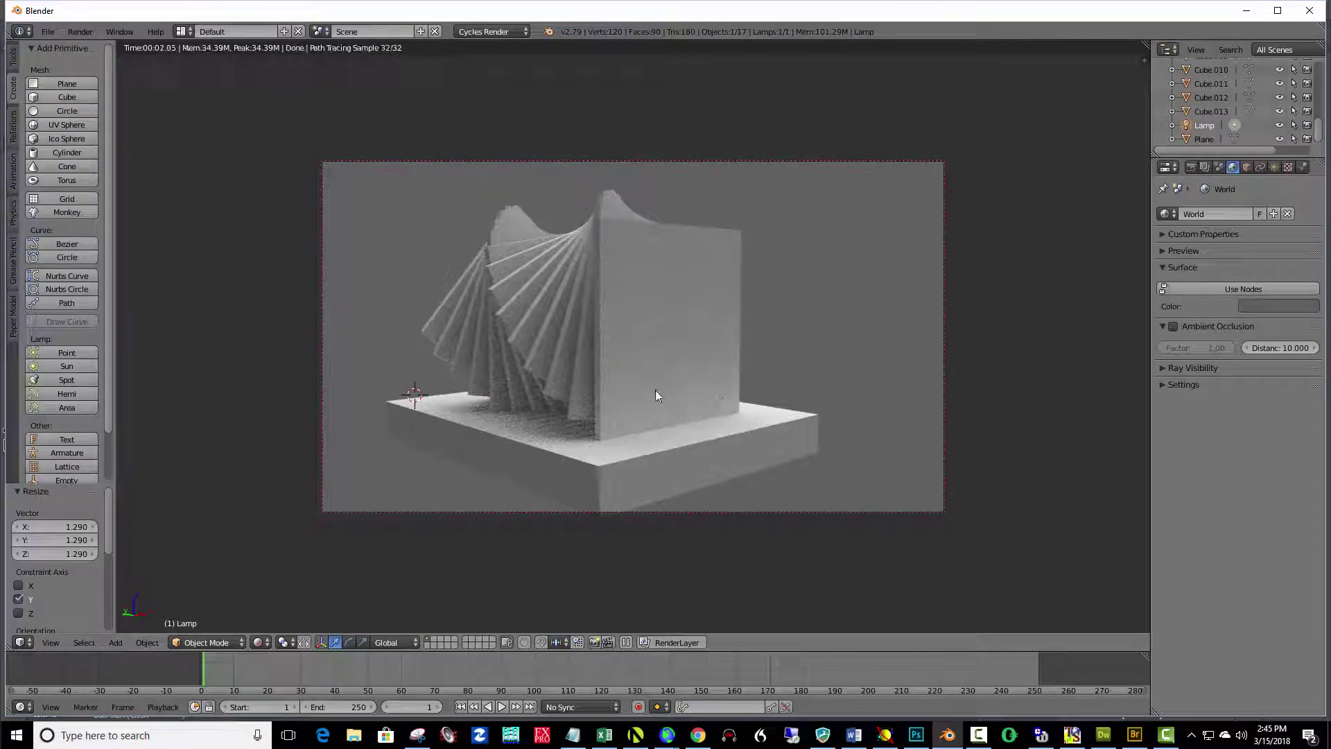
Step: Shrink the sun lamp's size to 0.257 for sharper shadows
{"action": "middle_click_drag", "start_coordinate": [664, 400], "coordinate": [687, 394]}
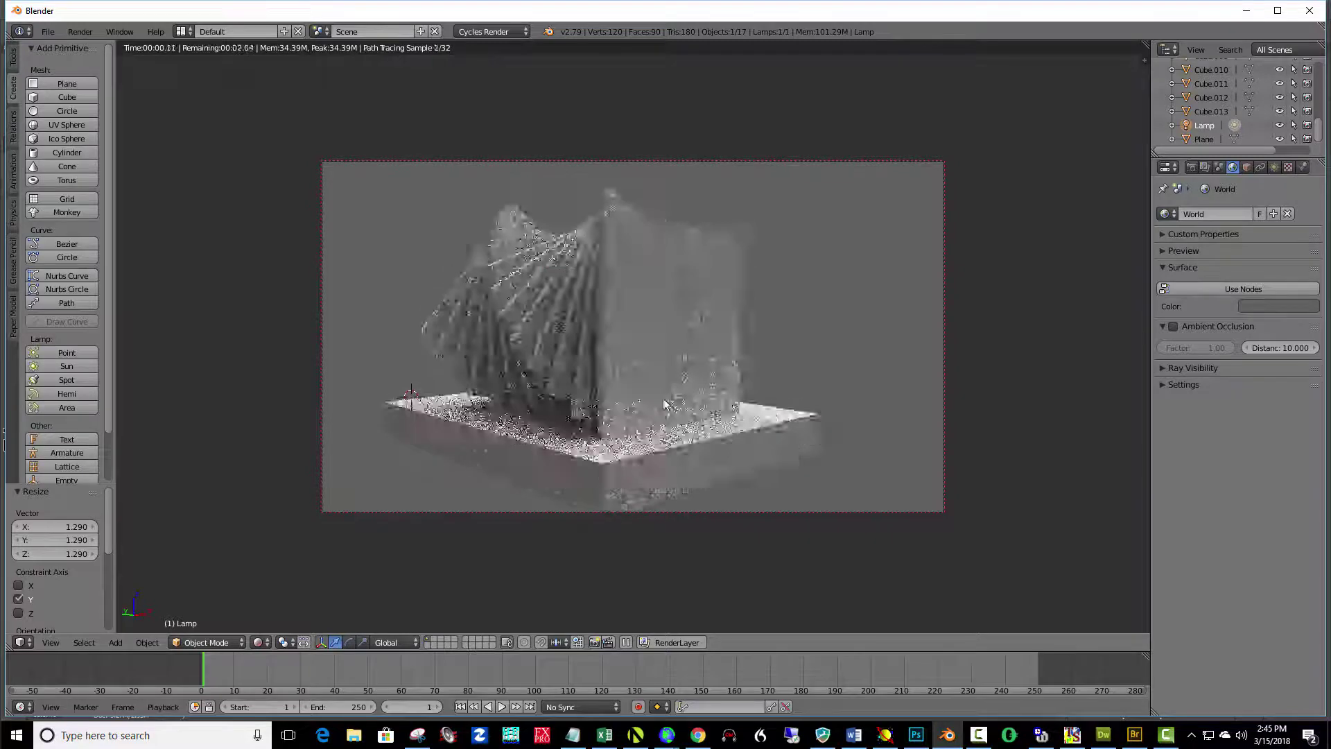
{"action": "left_click", "coordinate": [1275, 167]}
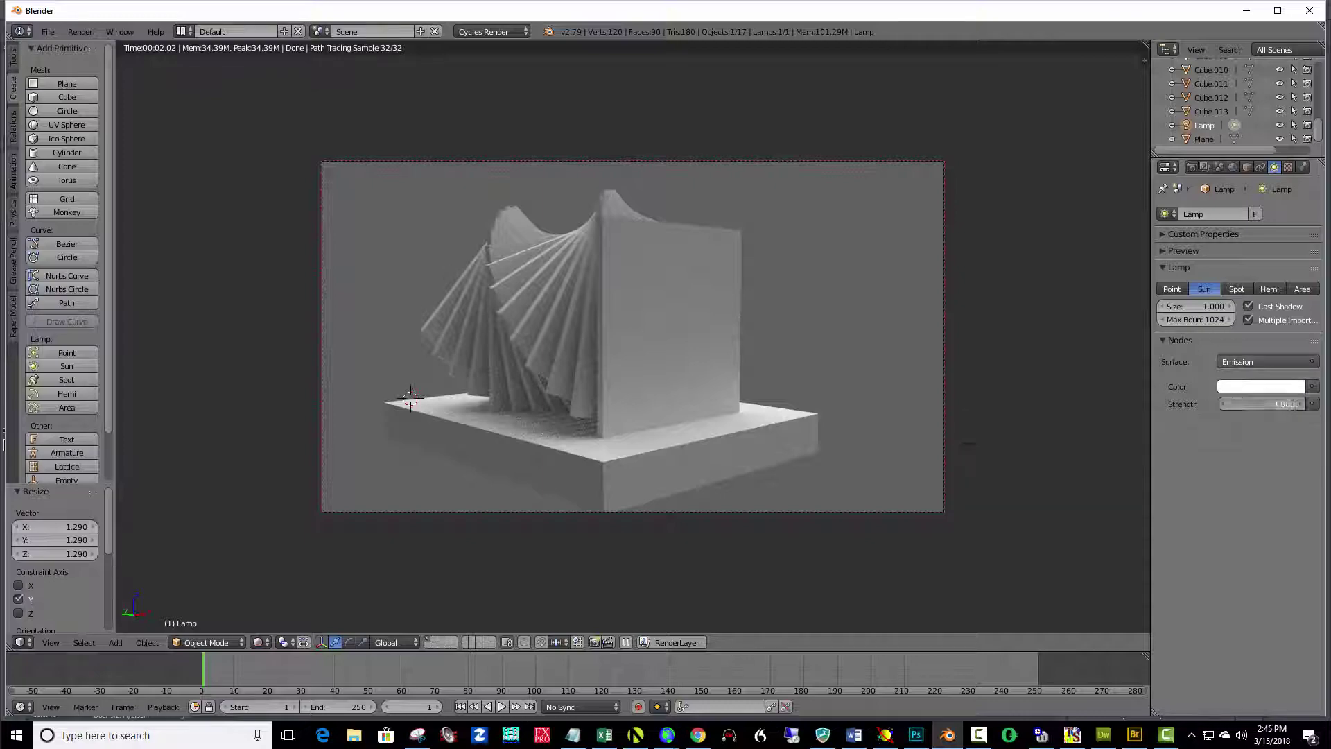
{"action": "left_click_drag", "start_coordinate": [1253, 402], "coordinate": [1300, 403]}
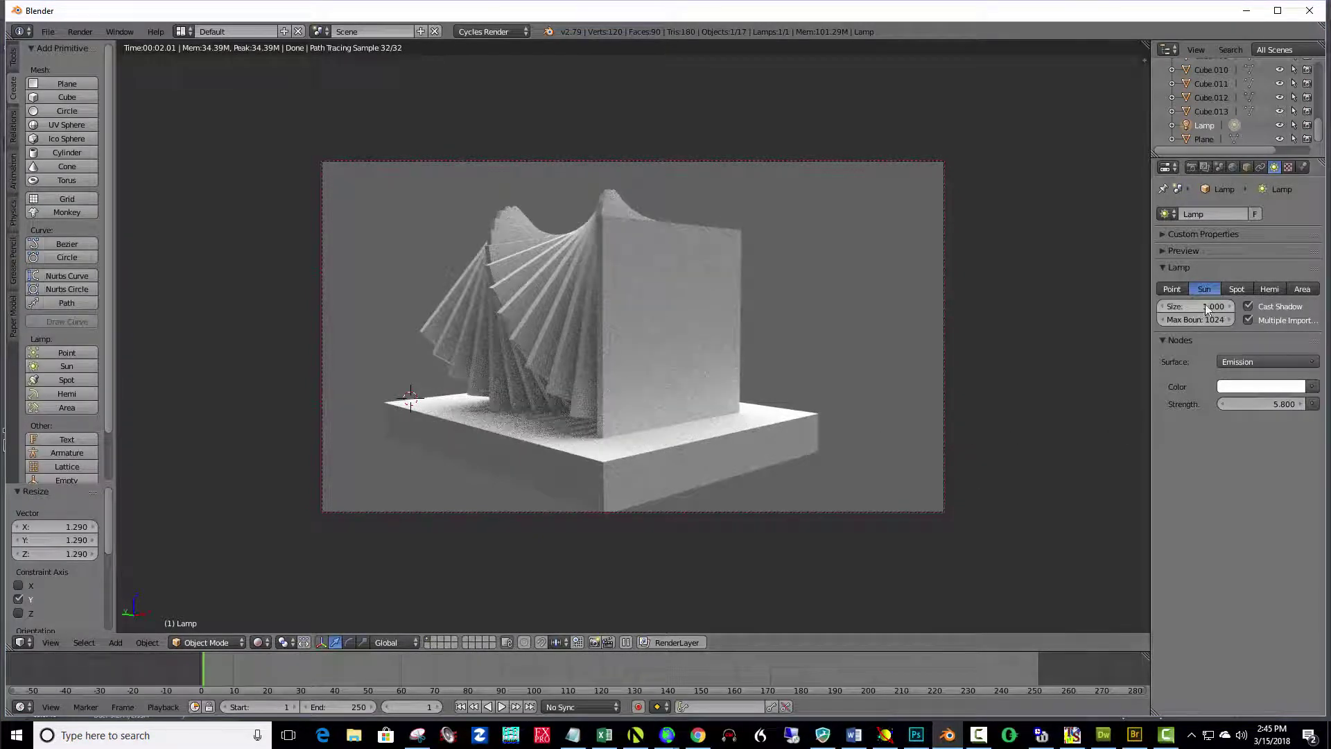
{"action": "left_click_drag", "start_coordinate": [1215, 314], "coordinate": [1092, 314]}
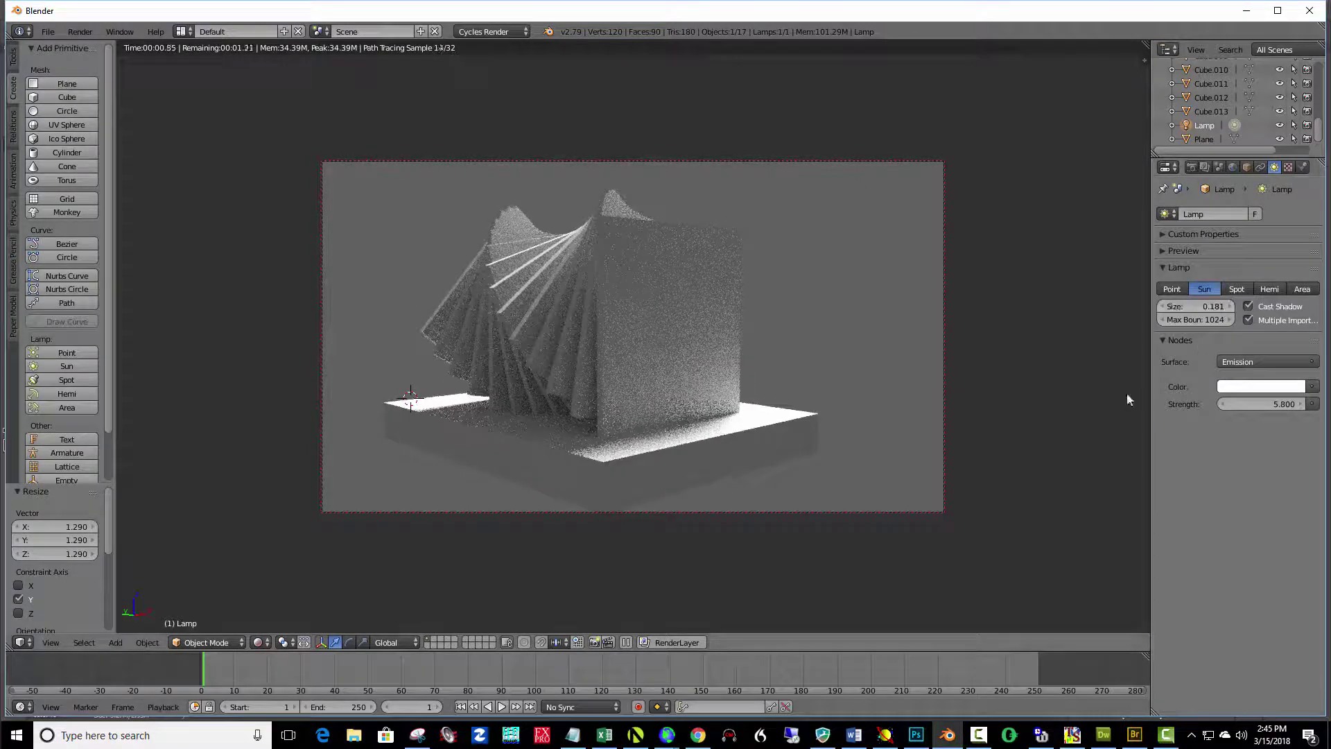
{"action": "left_click_drag", "start_coordinate": [1227, 306], "coordinate": [1241, 306]}
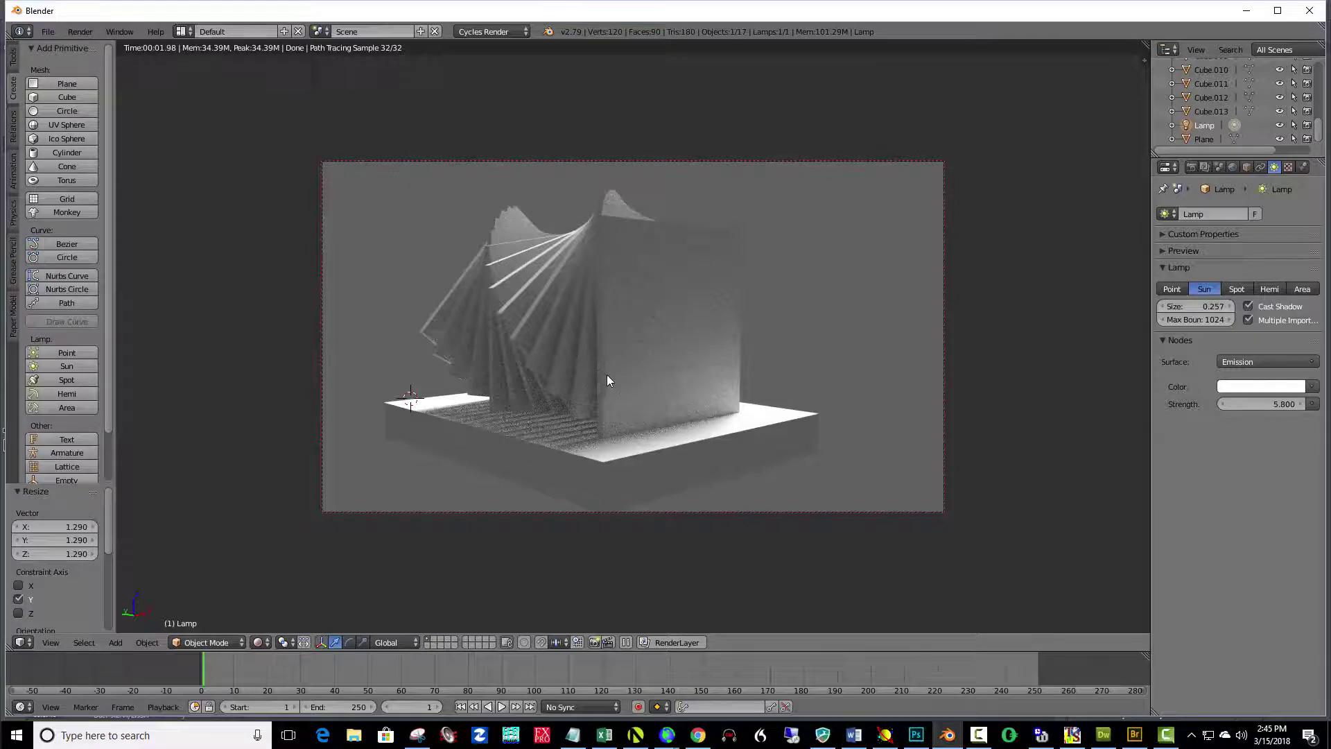
Step: Raise the sun strength to 8.900, reframe the sculpture lower, and render with F12
{"action": "middle_click_drag", "start_coordinate": [606, 374], "coordinate": [642, 368]}
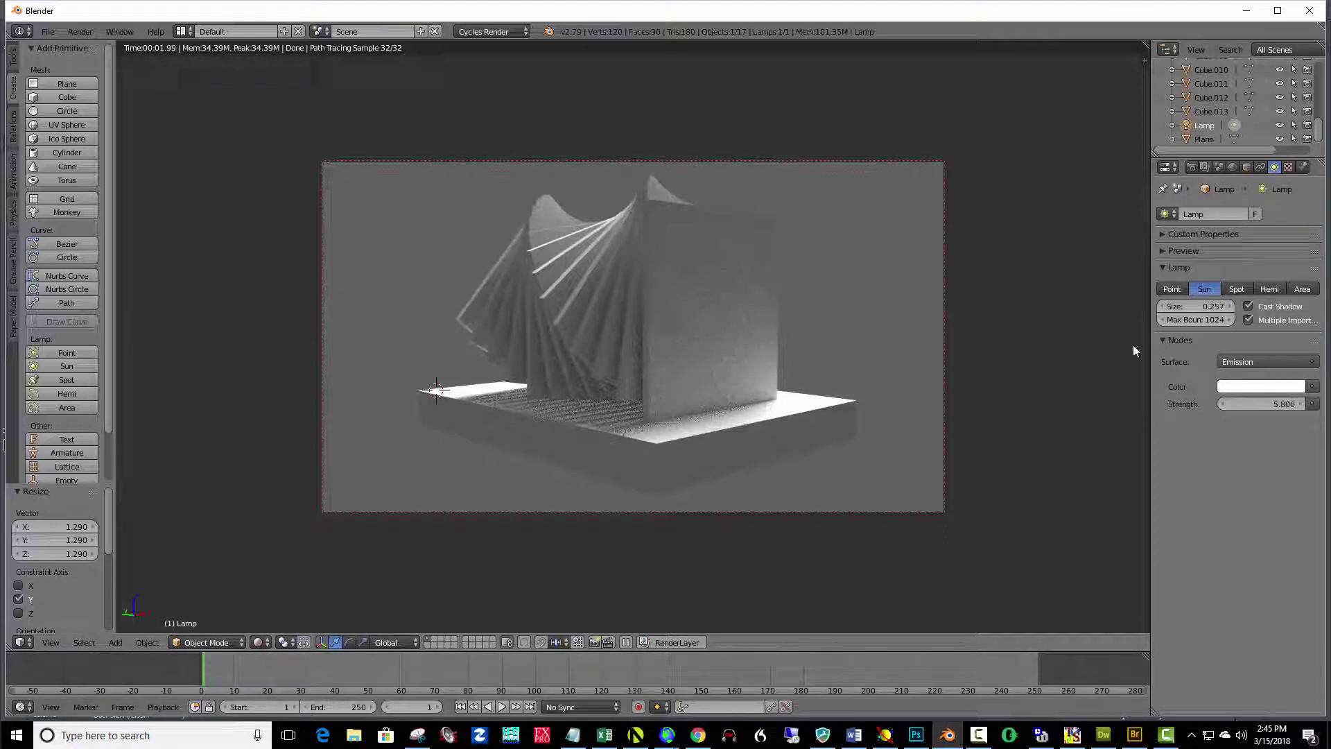
{"action": "left_click_drag", "start_coordinate": [1261, 409], "coordinate": [1304, 410]}
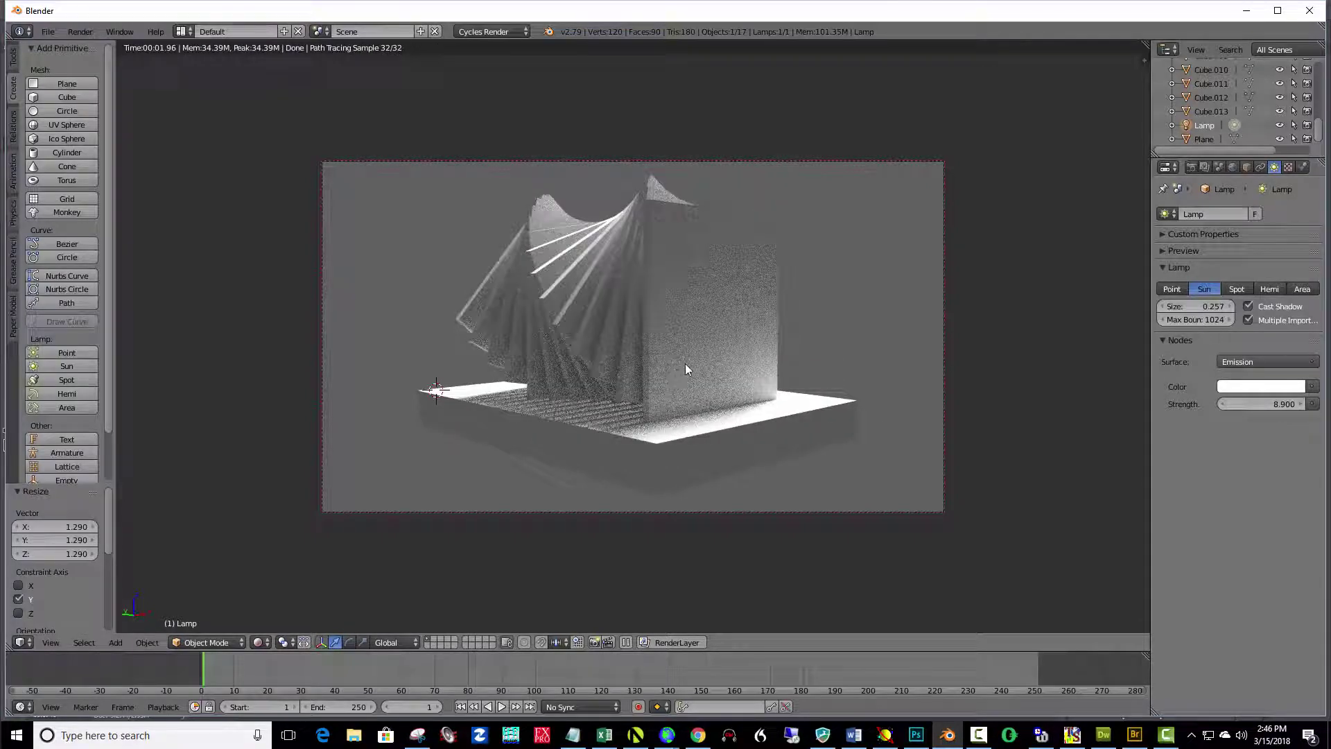
{"action": "middle_click_drag", "start_coordinate": [672, 347], "coordinate": [697, 390], "text": "shift"}
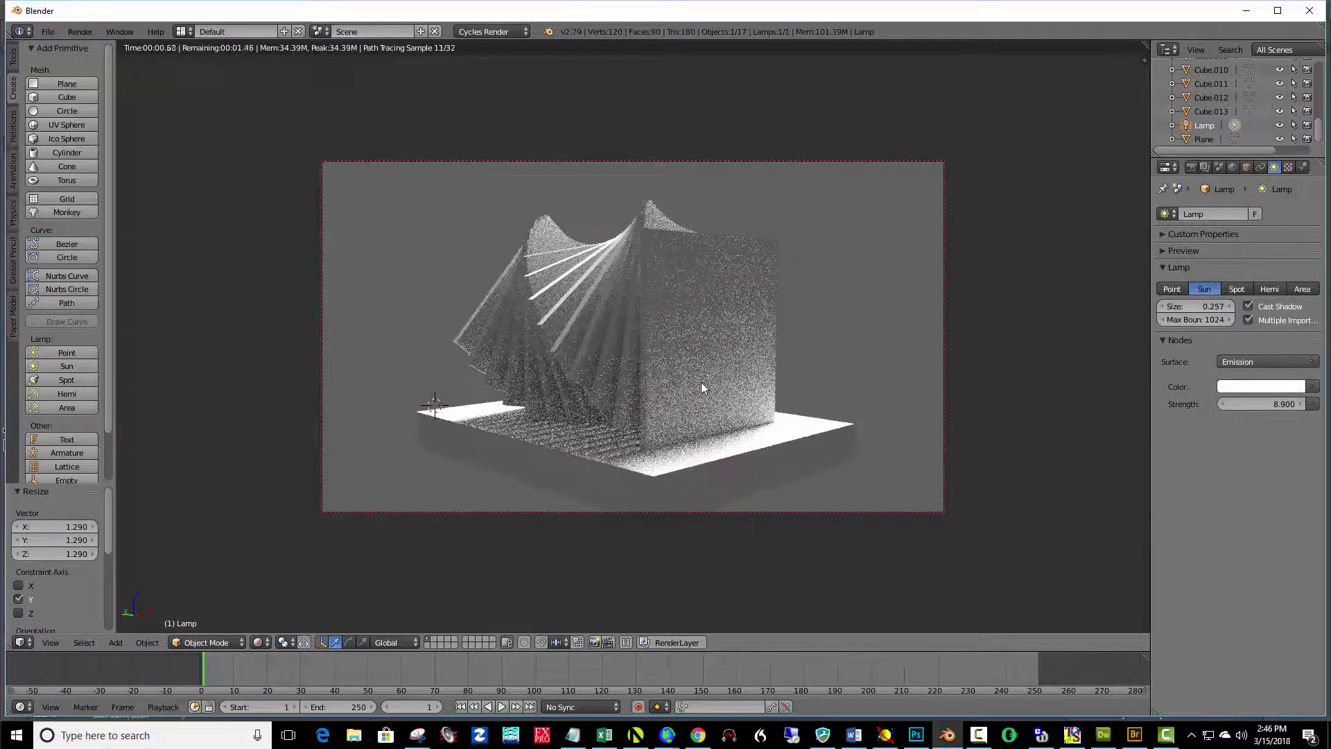
{"action": "scroll", "coordinate": [701, 381], "scroll_direction": "up", "scroll_amount": 1}
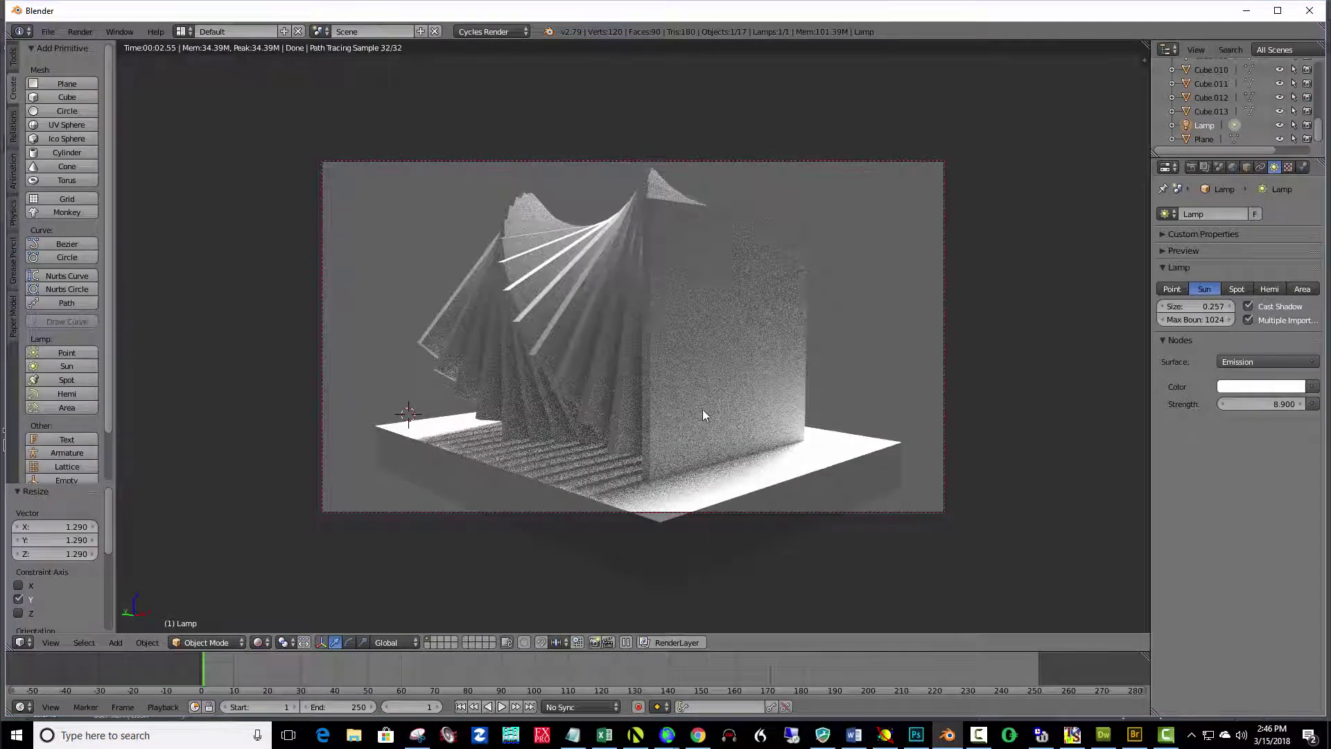
{"action": "key", "text": "F12"}
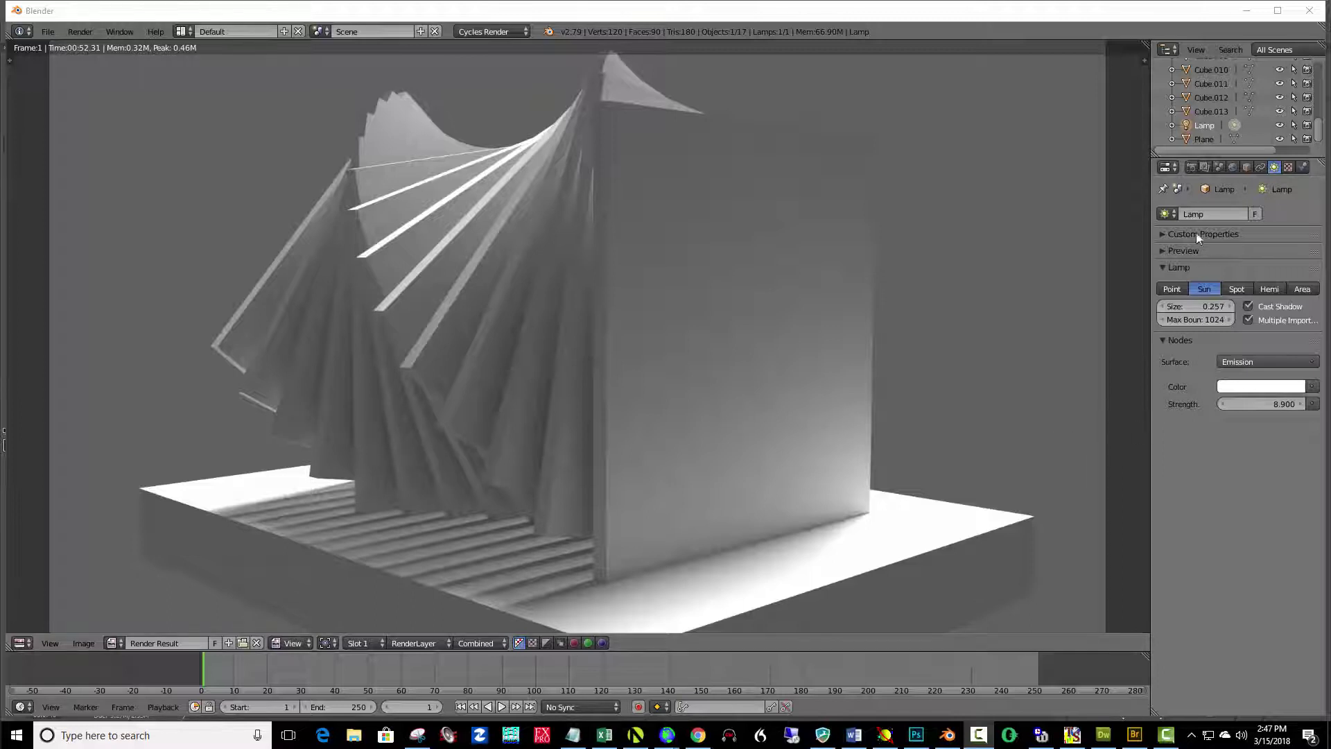
Step: Change the Sampling panel's Render samples from 128 to 250
{"action": "left_click", "coordinate": [1191, 169]}
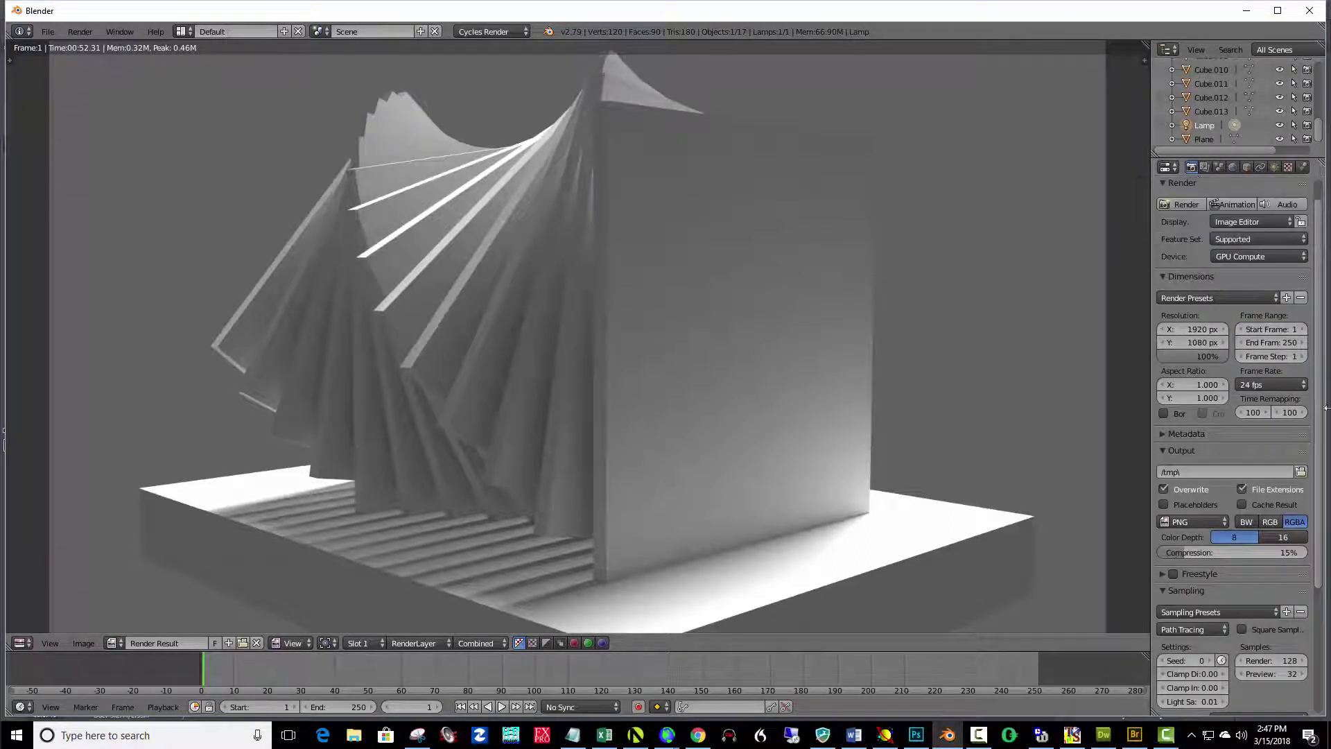
{"action": "scroll", "coordinate": [1265, 573], "scroll_direction": "down", "scroll_amount": 3}
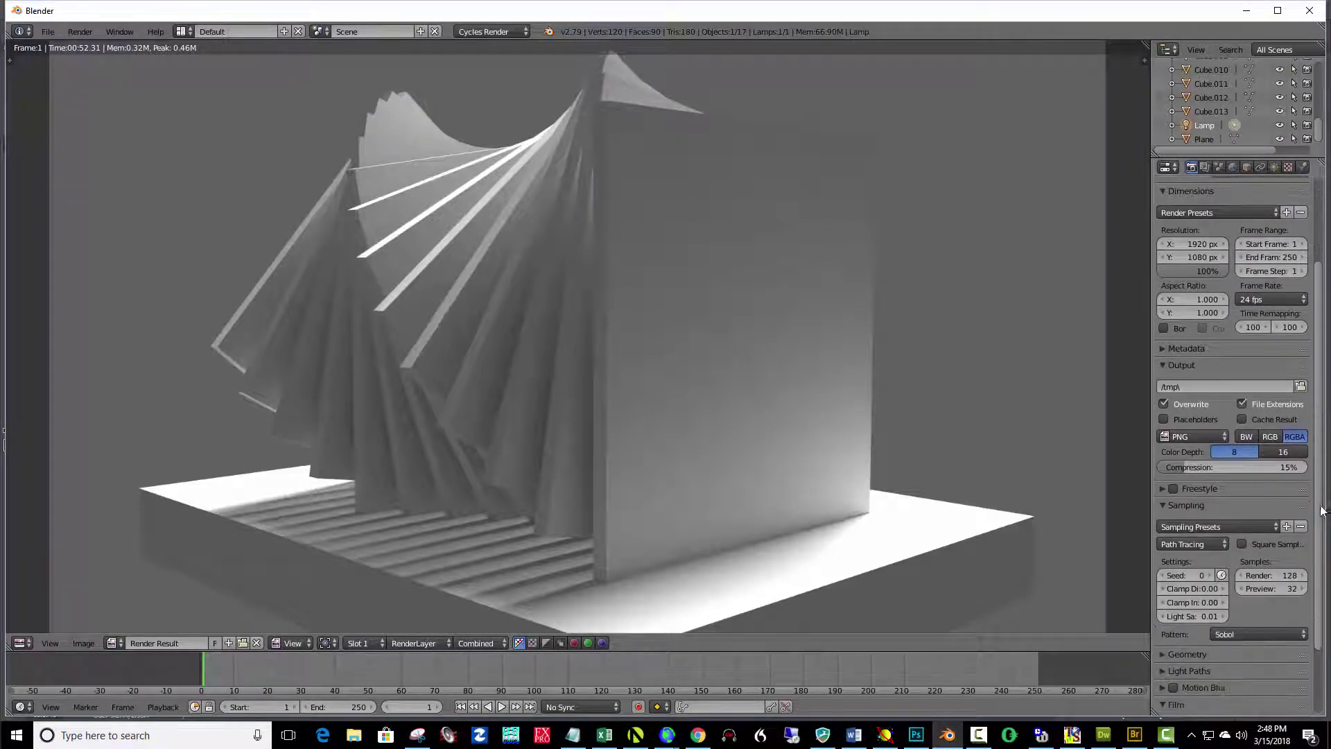
{"action": "left_click", "coordinate": [1163, 504]}
{"action": "left_click", "coordinate": [1163, 505]}
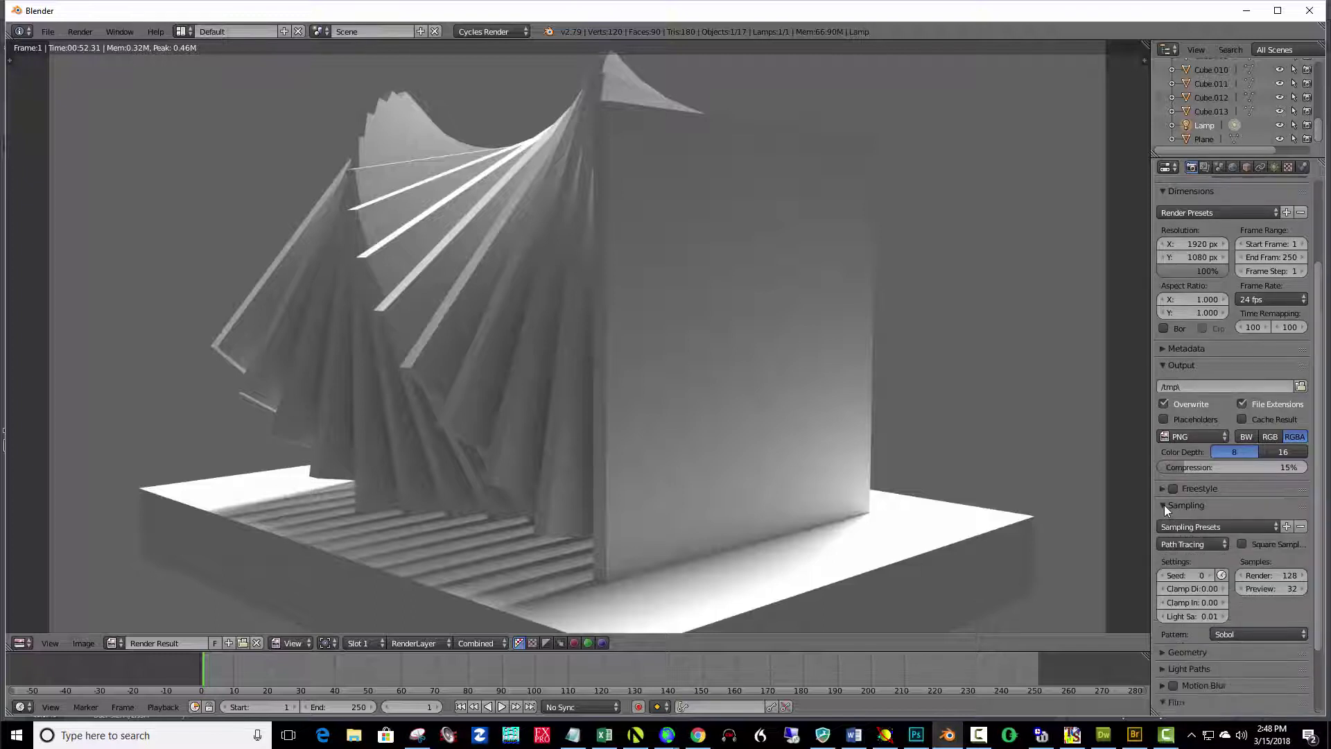
{"action": "left_click", "coordinate": [1281, 575]}
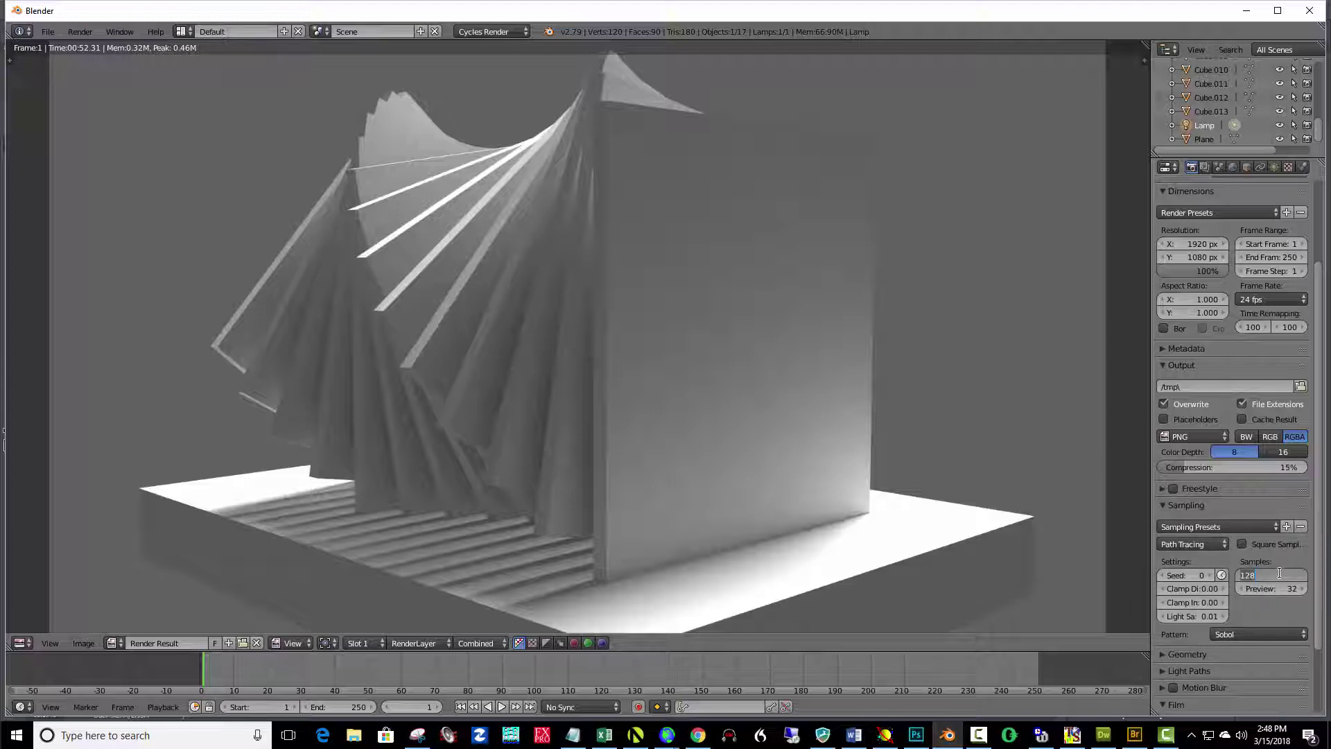
{"action": "key", "text": "BackSpace"}
{"action": "type", "text": "250"}
{"action": "key", "text": "Return"}
{"action": "left_click", "coordinate": [1203, 169]}
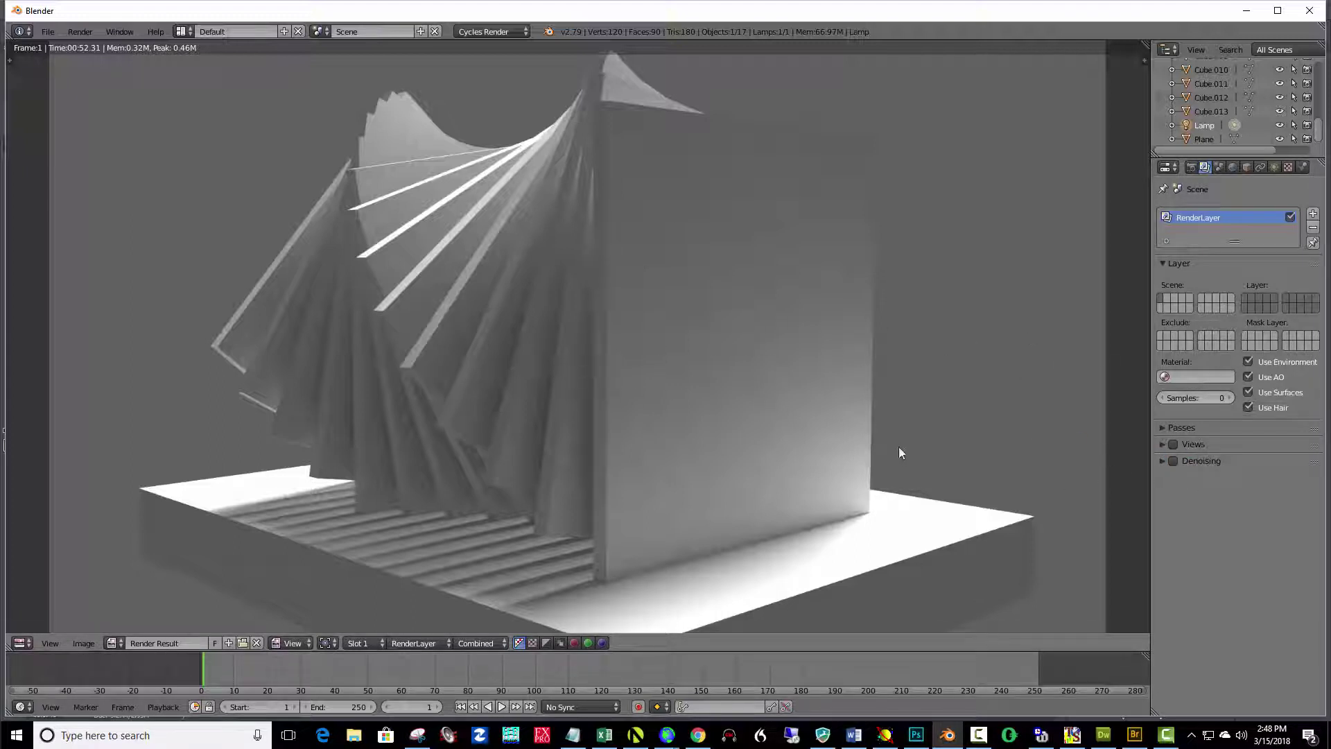
{"action": "left_click", "coordinate": [1192, 167]}
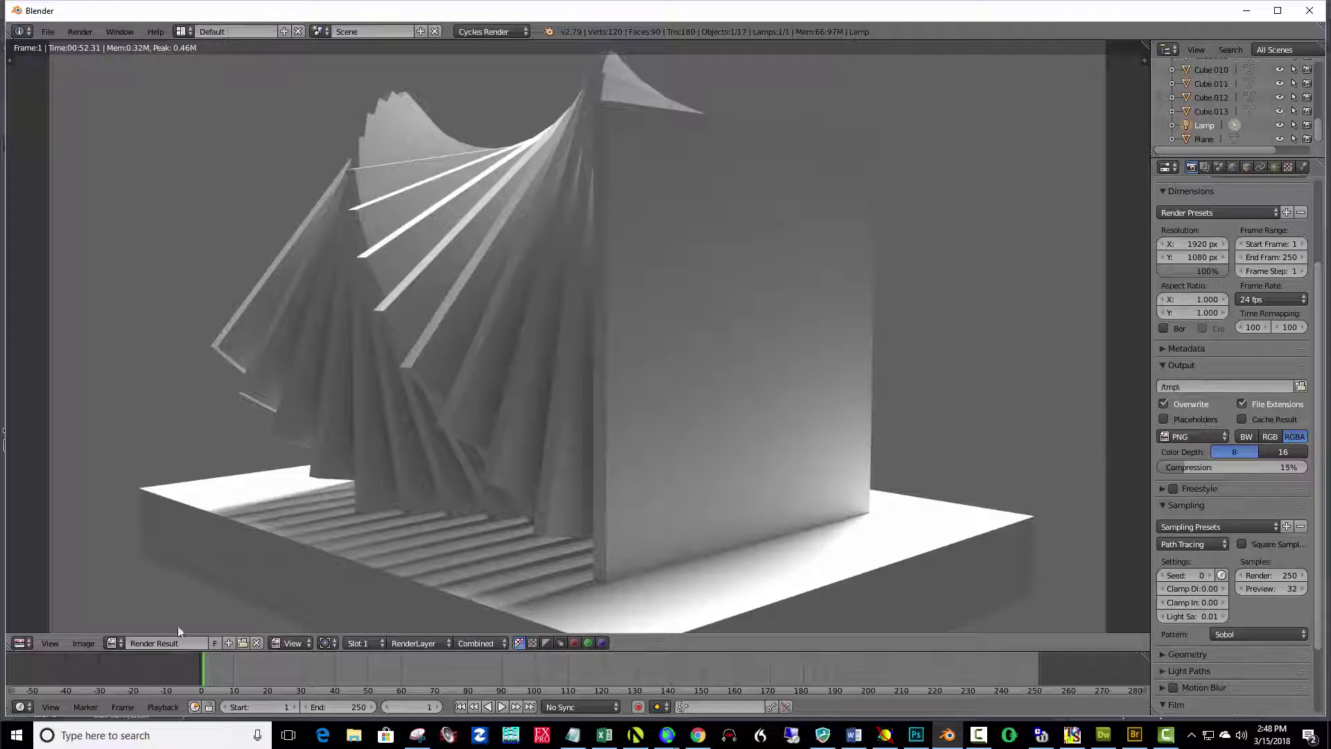
Step: Darken the World colour from grey to black and render a new image with F12
{"action": "left_click", "coordinate": [1233, 167]}
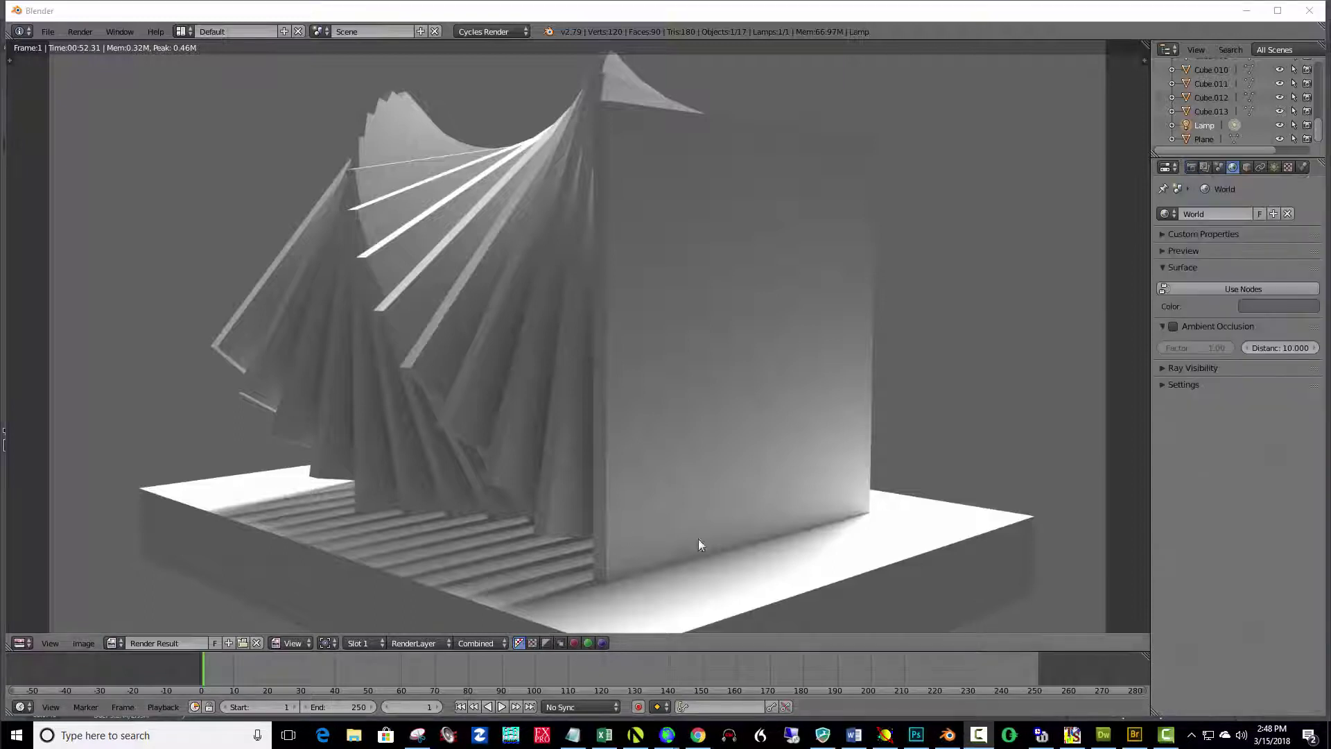
{"action": "left_click", "coordinate": [1258, 306]}
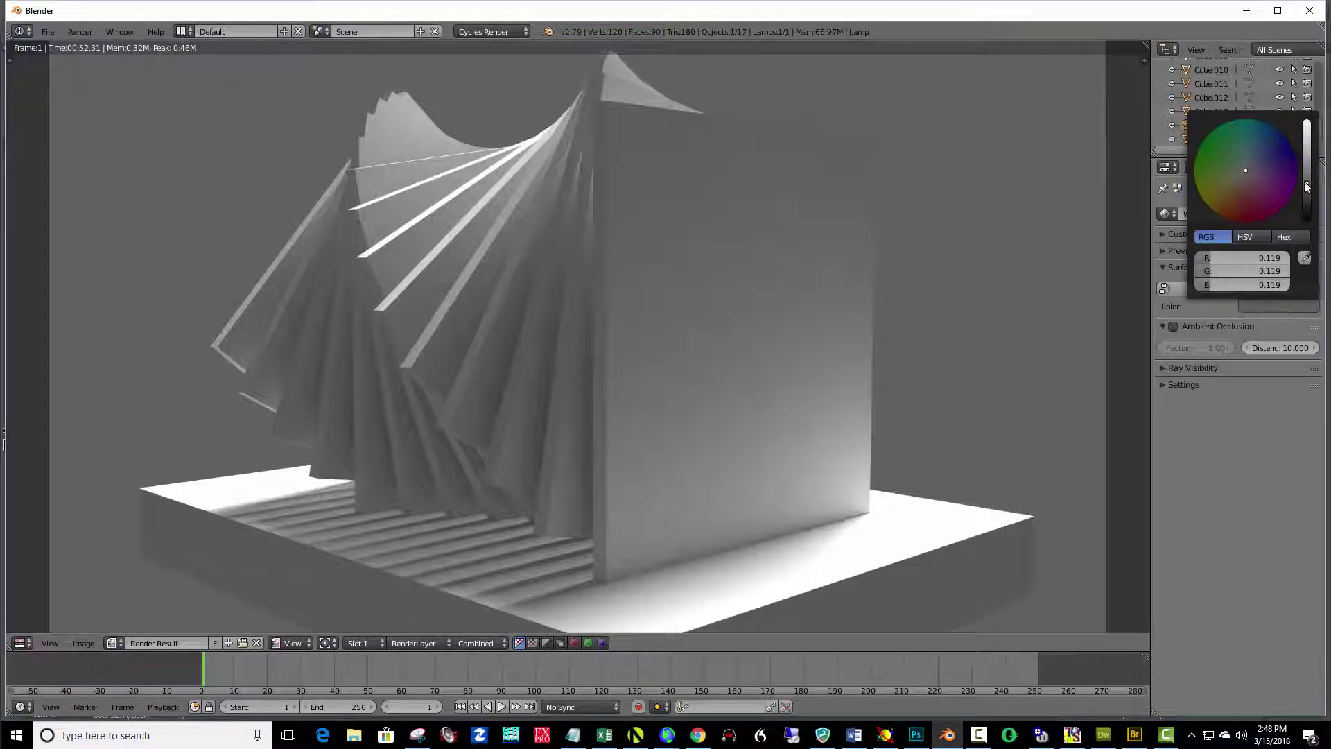
{"action": "left_click_drag", "start_coordinate": [1307, 184], "coordinate": [1307, 220]}
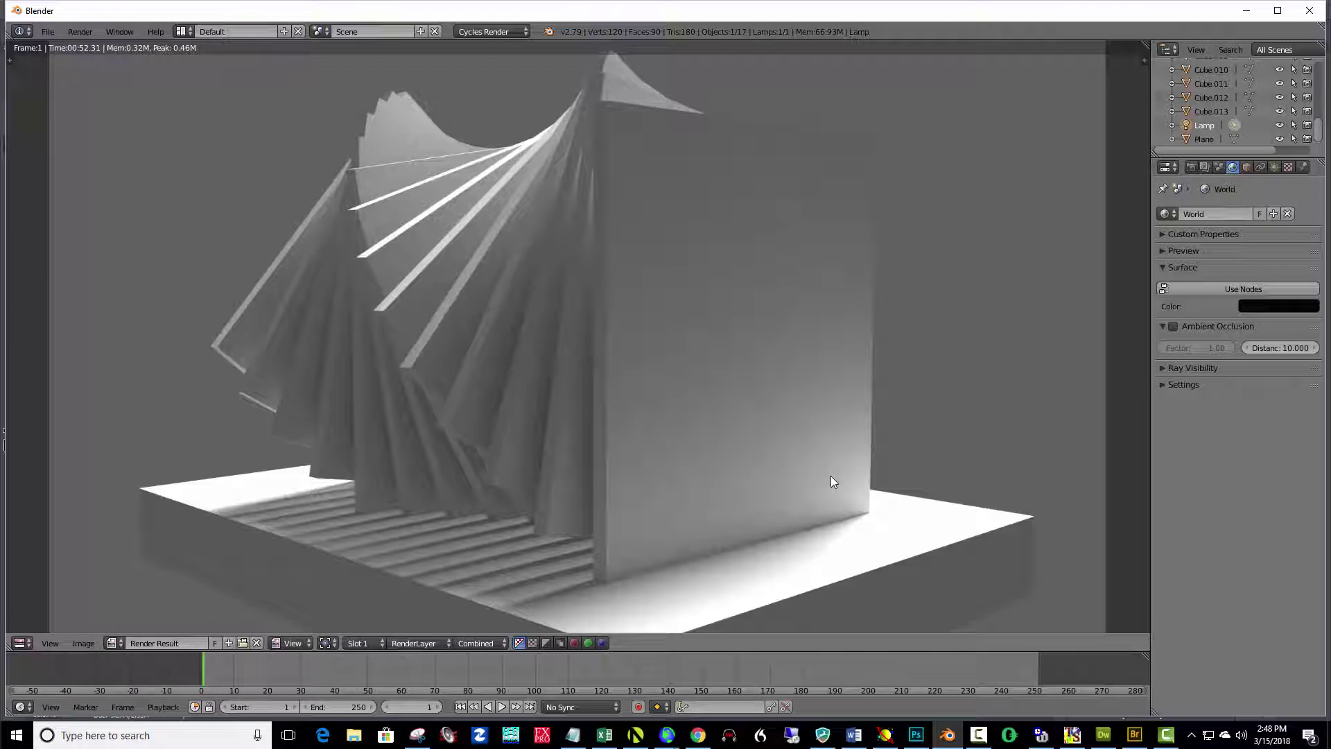
{"action": "key", "text": "F12"}
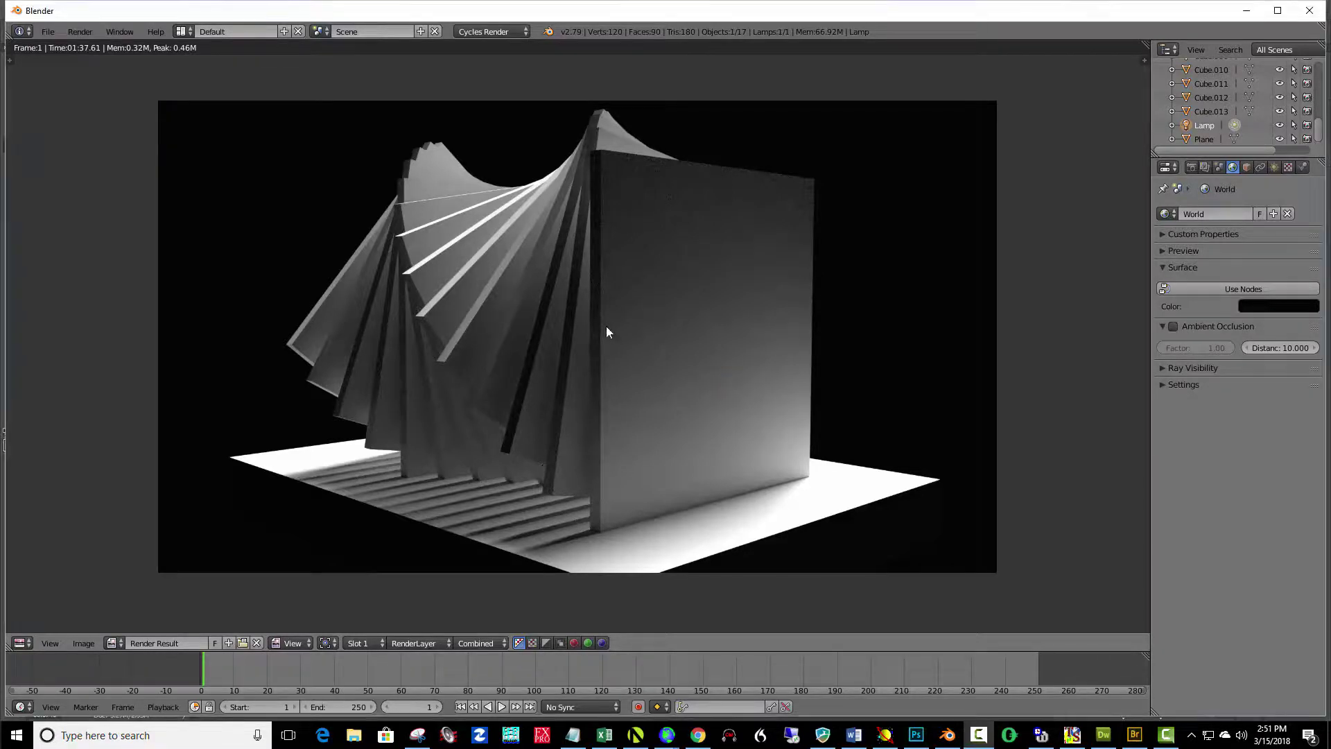
Step: Save the black-background render as Project2.2.png, changing the name from Project2.1.png
{"action": "key", "text": "F3"}
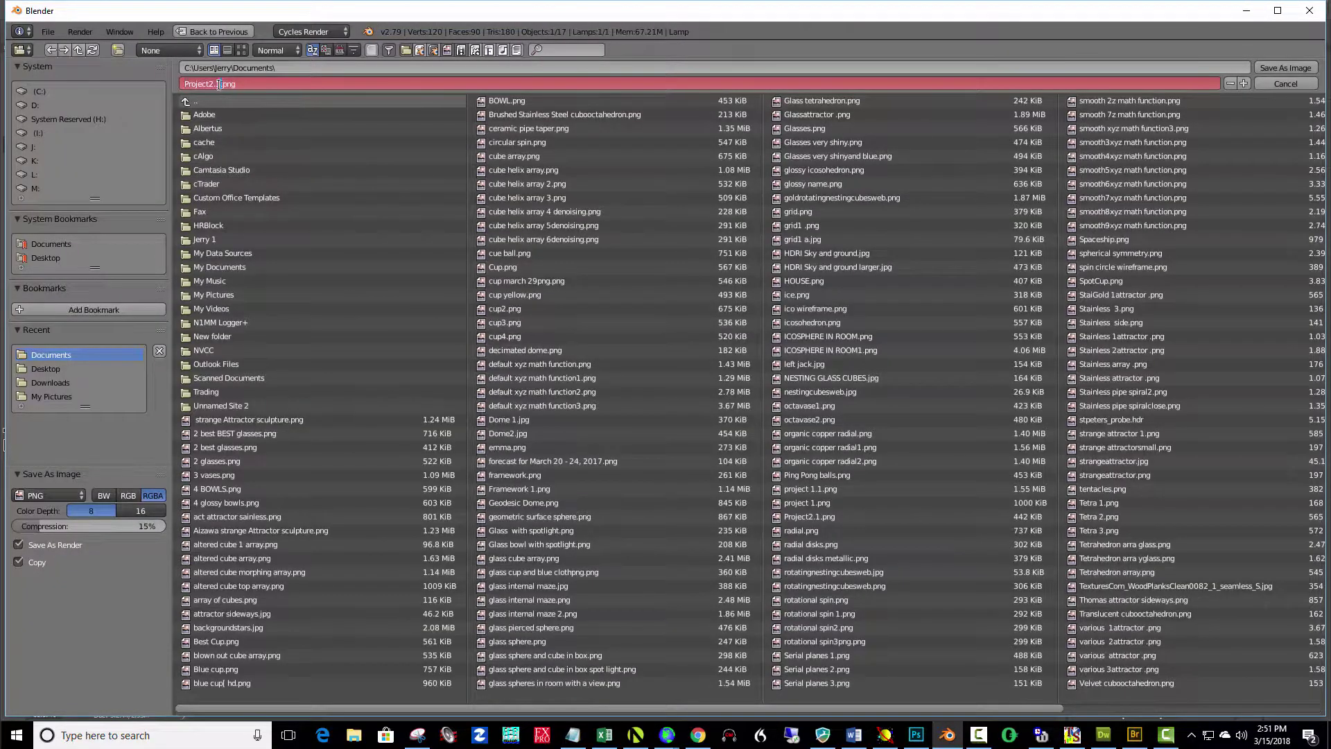
{"action": "left_click", "coordinate": [217, 84]}
{"action": "key", "text": "BackSpace"}
{"action": "type", "text": "2"}
{"action": "left_click", "coordinate": [1298, 67]}
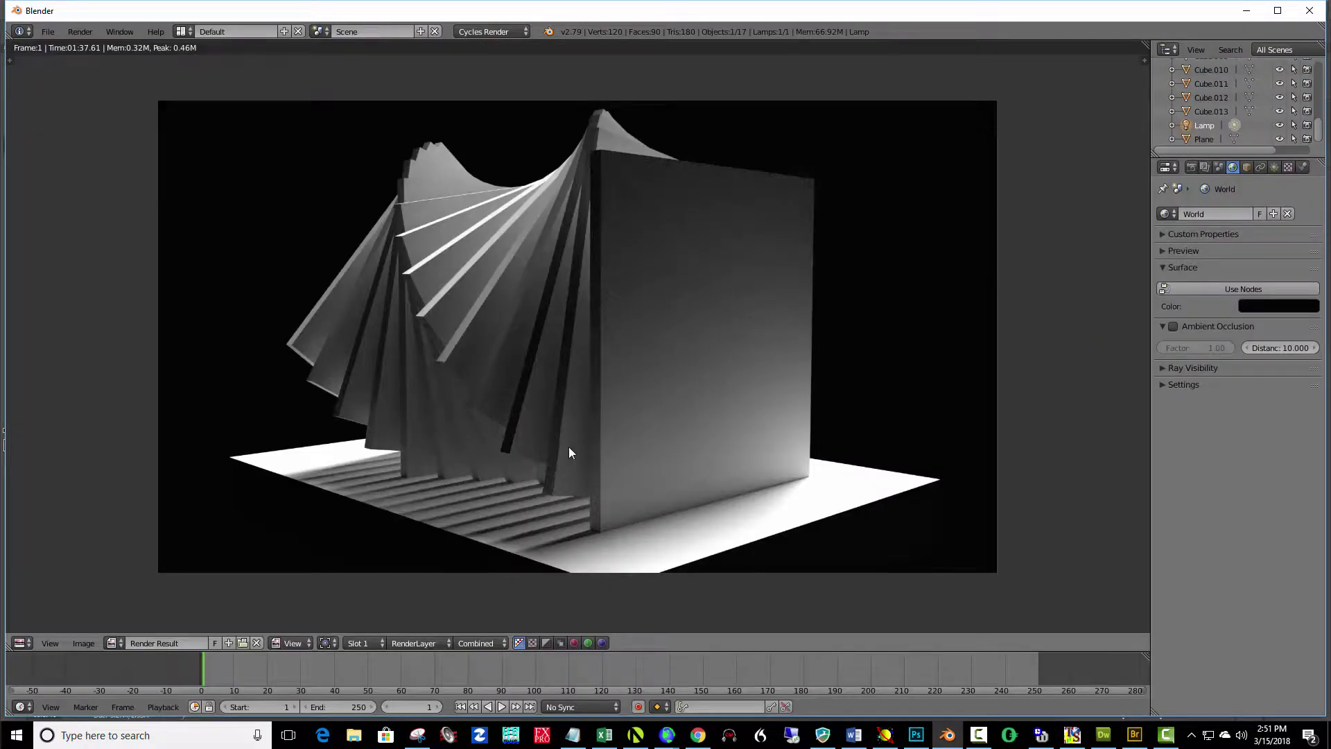